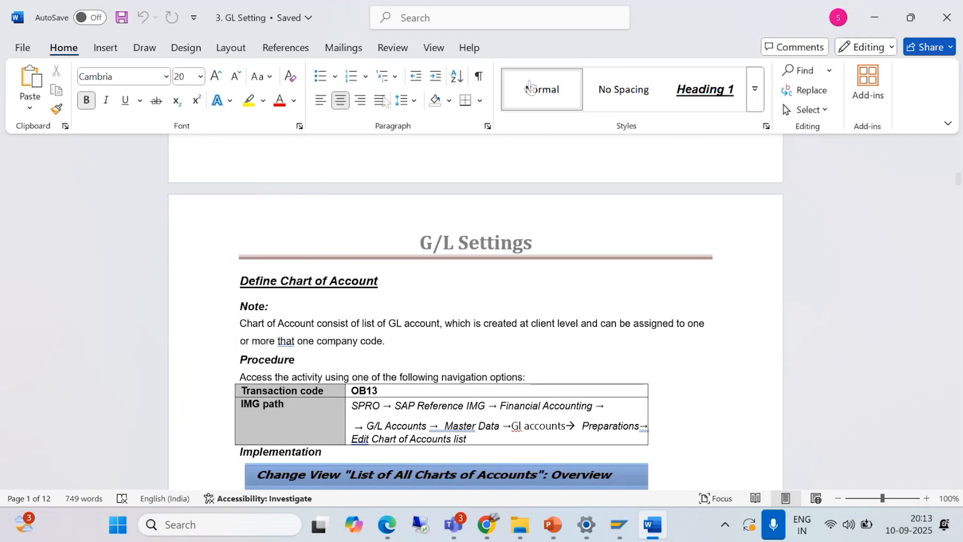
- Switch to the Teams meeting to check the participants, and minimize its window
left_click(542, 101)
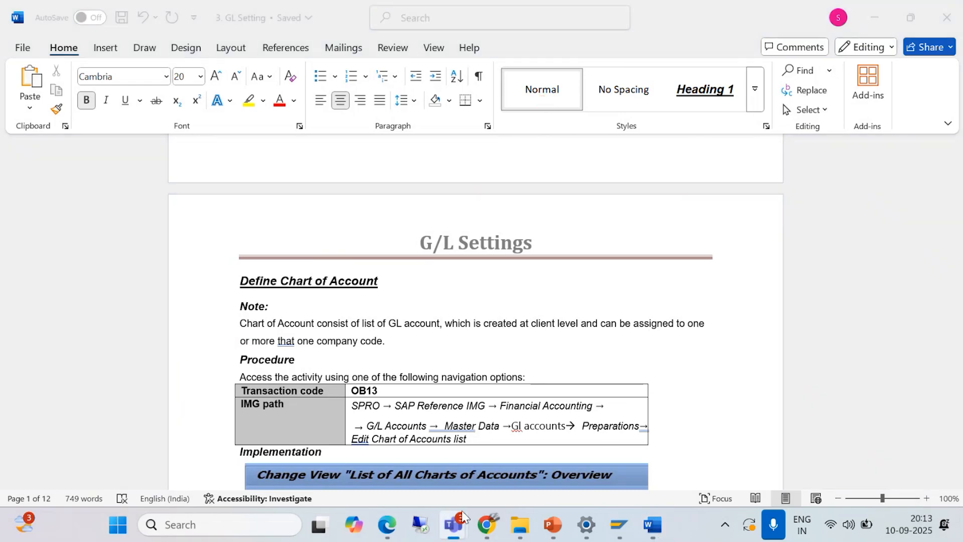
mouse_move(454, 524)
left_click(468, 435)
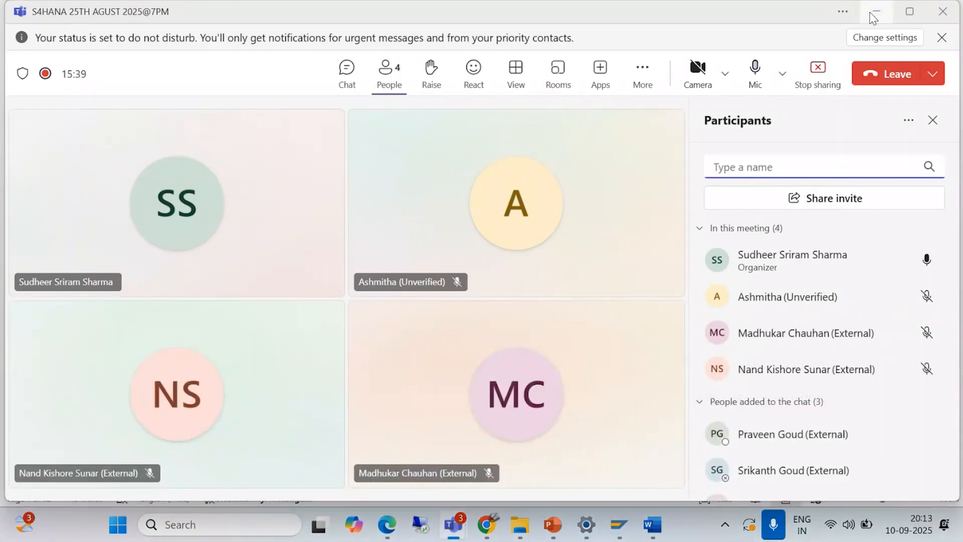
left_click(876, 14)
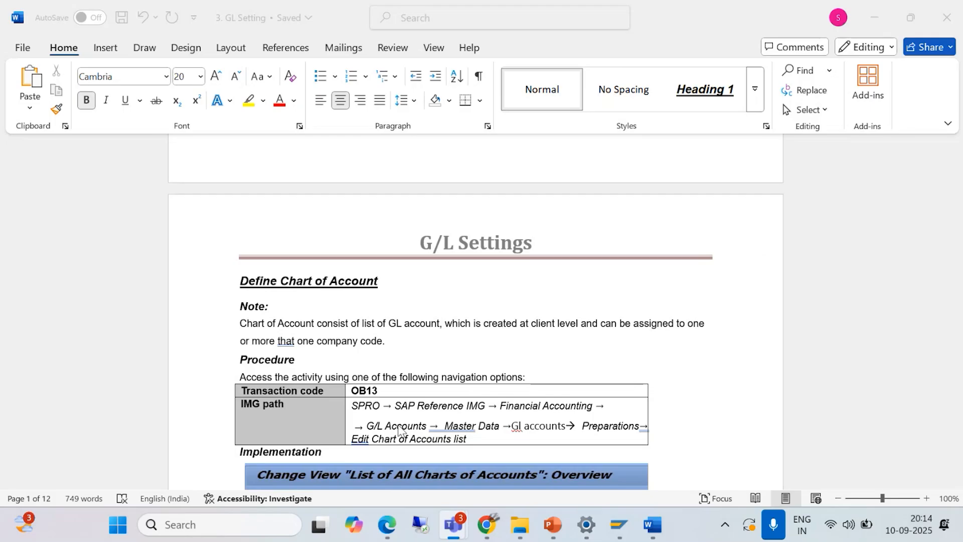
- Switch to SAP Logon, connect to the S4/23 system, and log on to client 400 with the user name and password
left_click(620, 529)
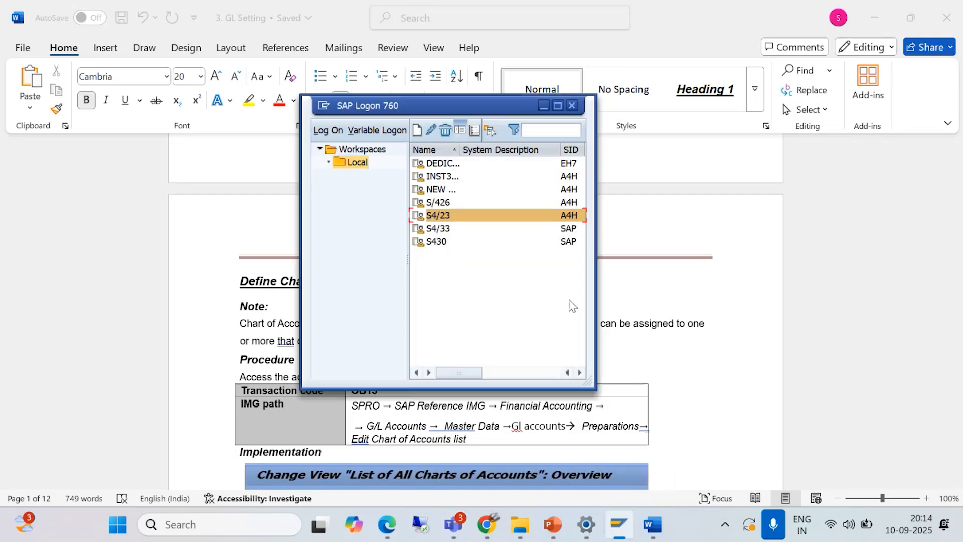
double_click(444, 214)
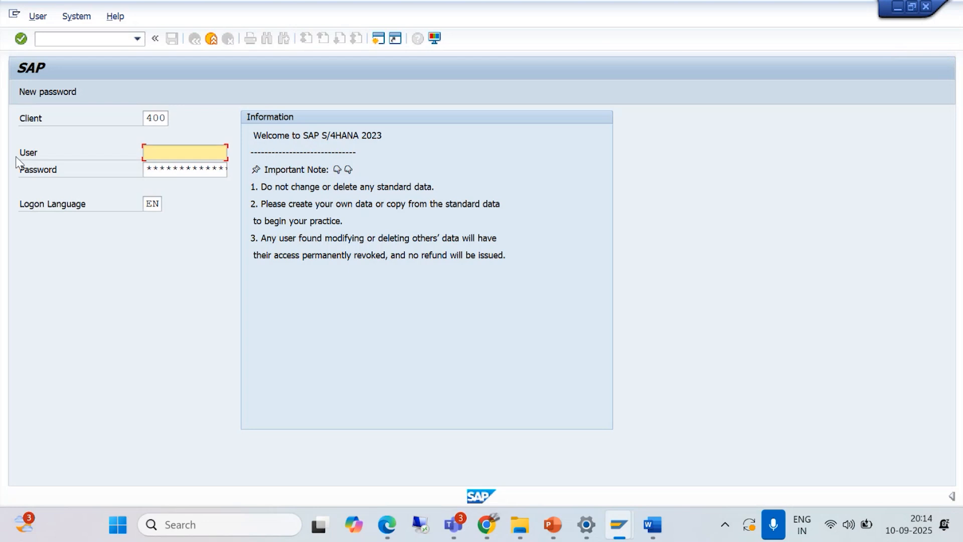
left_click(175, 170)
left_click(172, 169)
type("*****")
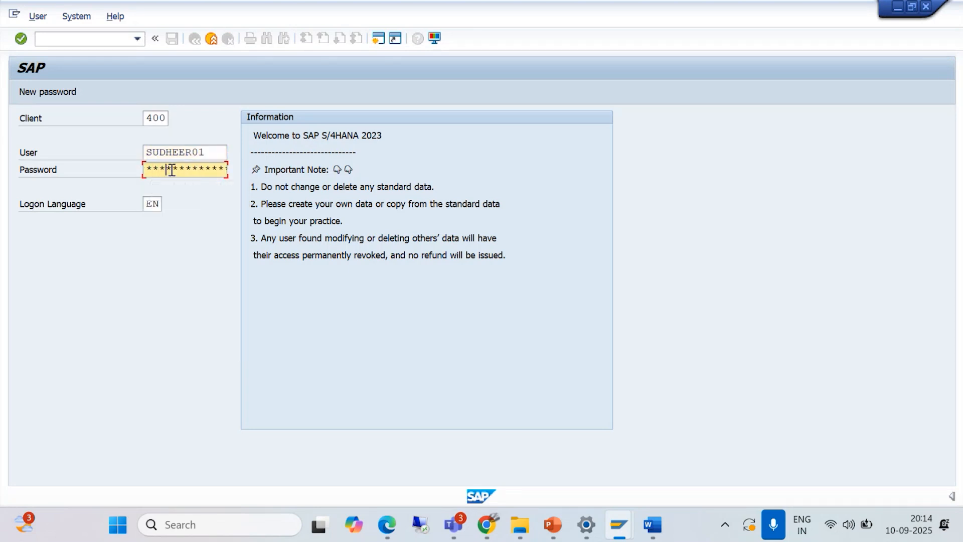
key("Return")
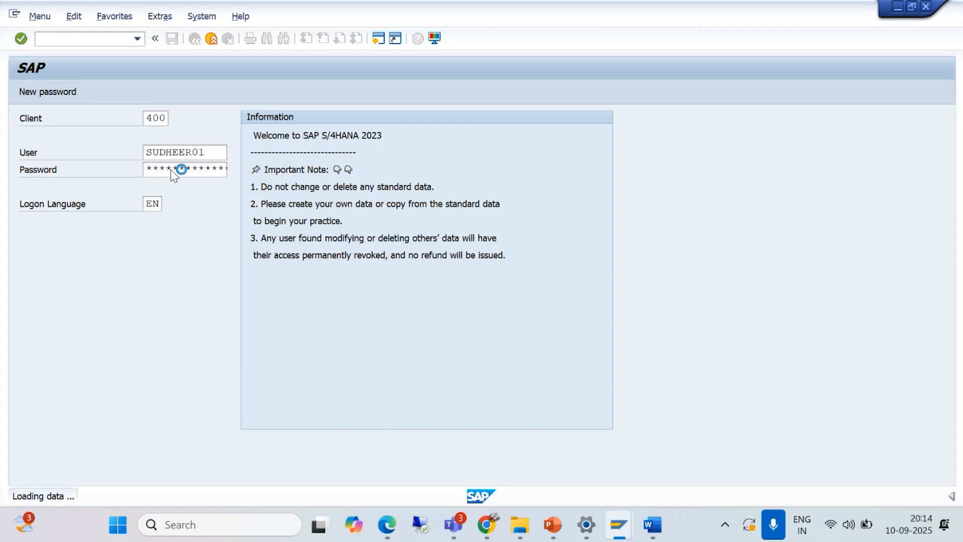
- Run transaction OB13 to view the list of all charts of accounts
type("/N")
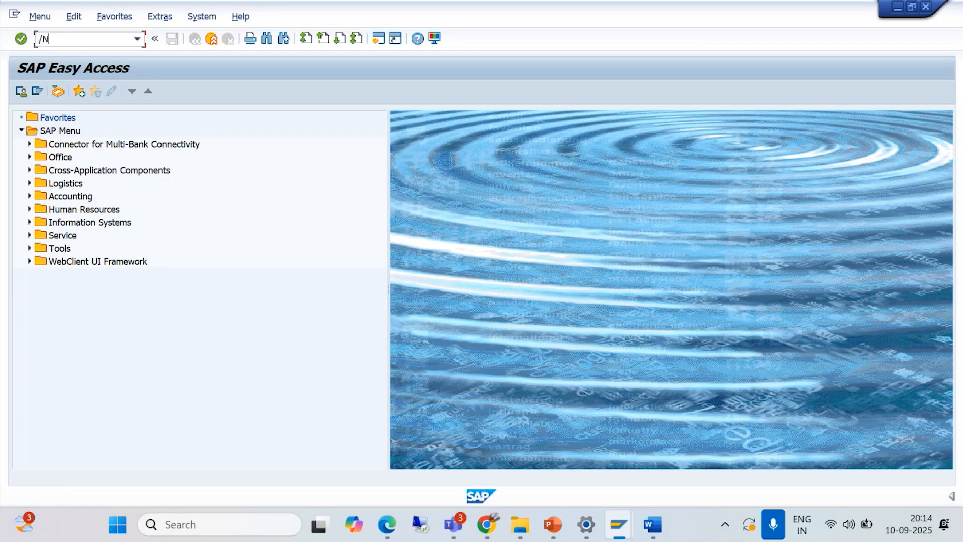
type("OB13")
key("Return")
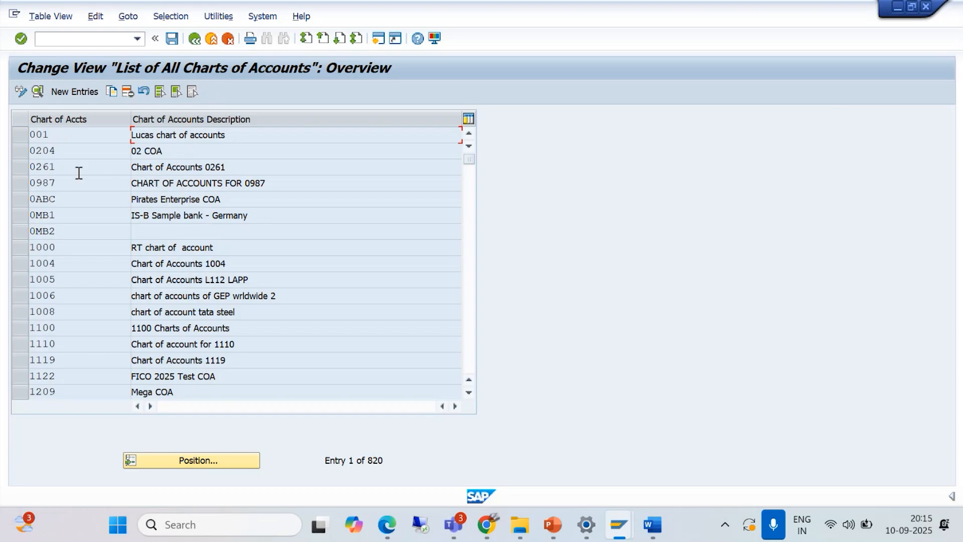
left_click(74, 93)
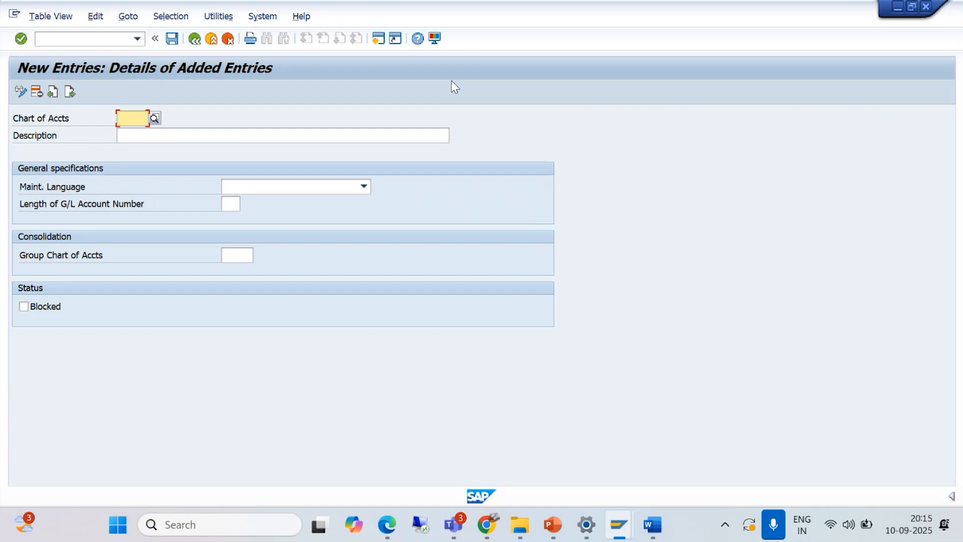
type("BAJM")
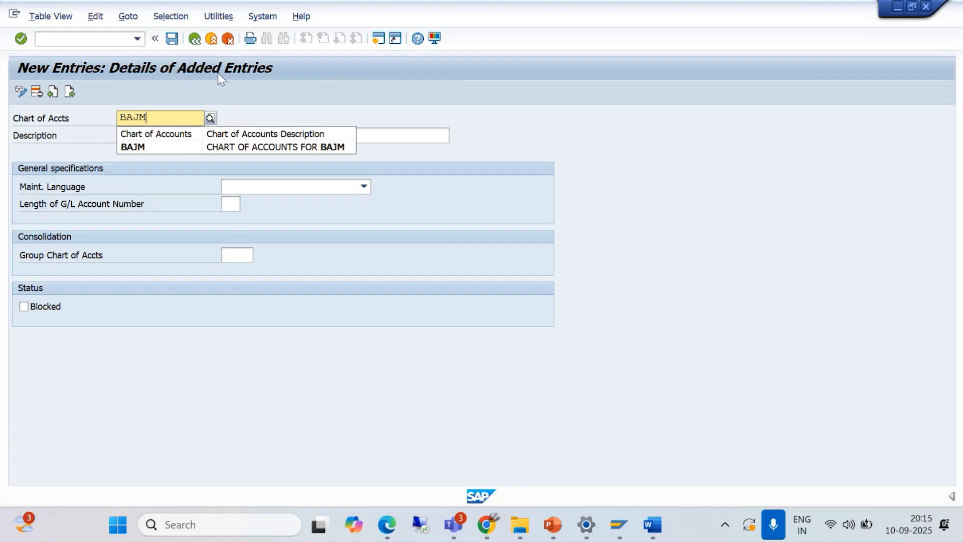
left_click(211, 39)
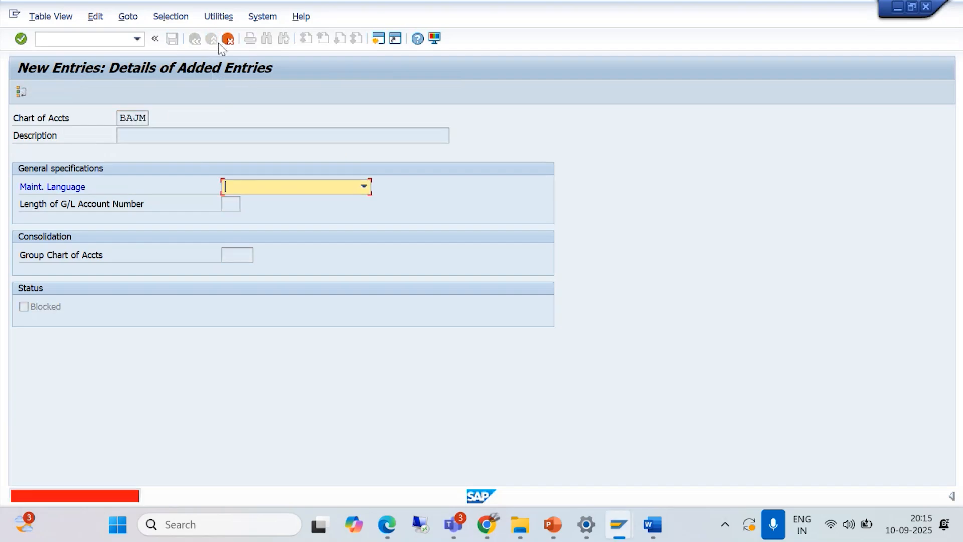
left_click(228, 39)
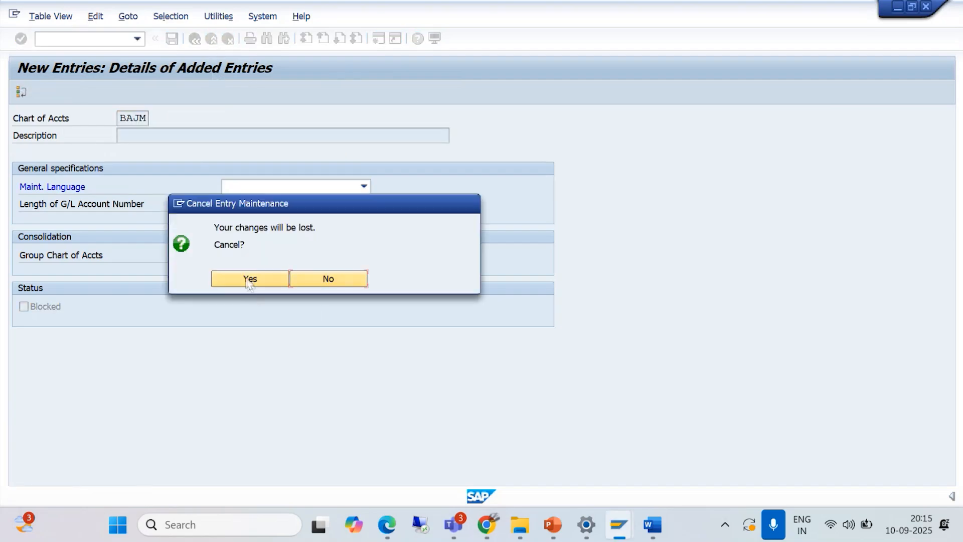
left_click(248, 277)
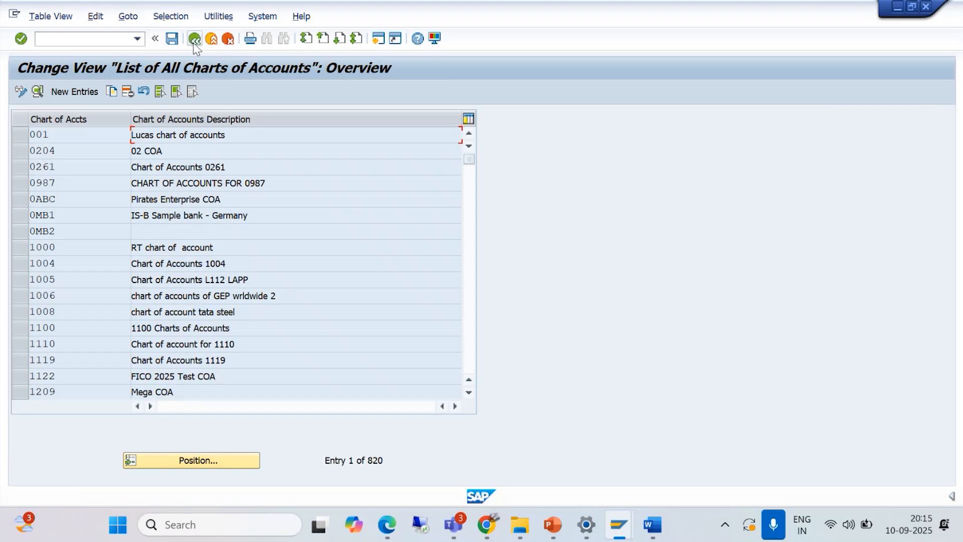
left_click(194, 39)
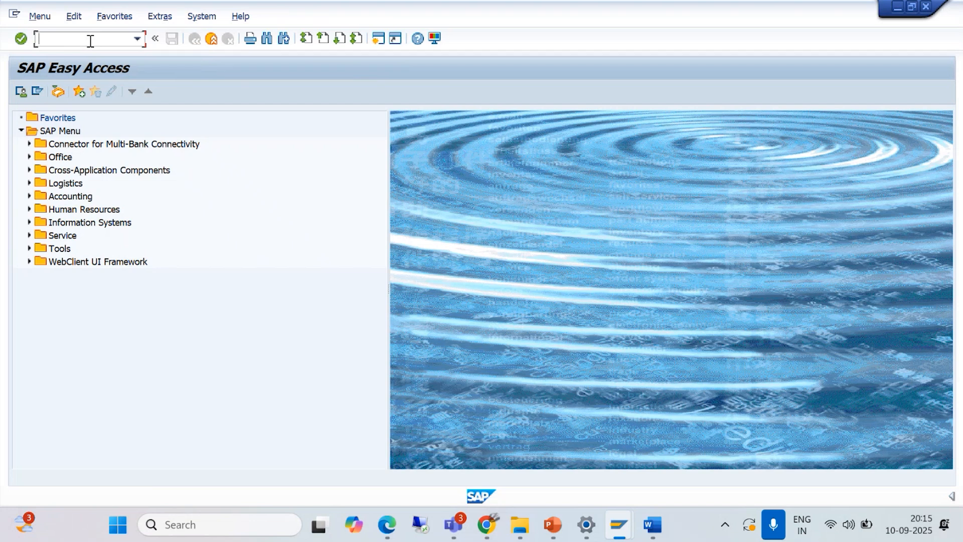
- Switch to the GL Setting document in Word and review the chart of accounts, company code assignment, account group and retained earnings sections
left_click(650, 530)
scroll(497, 346, "down", 8)
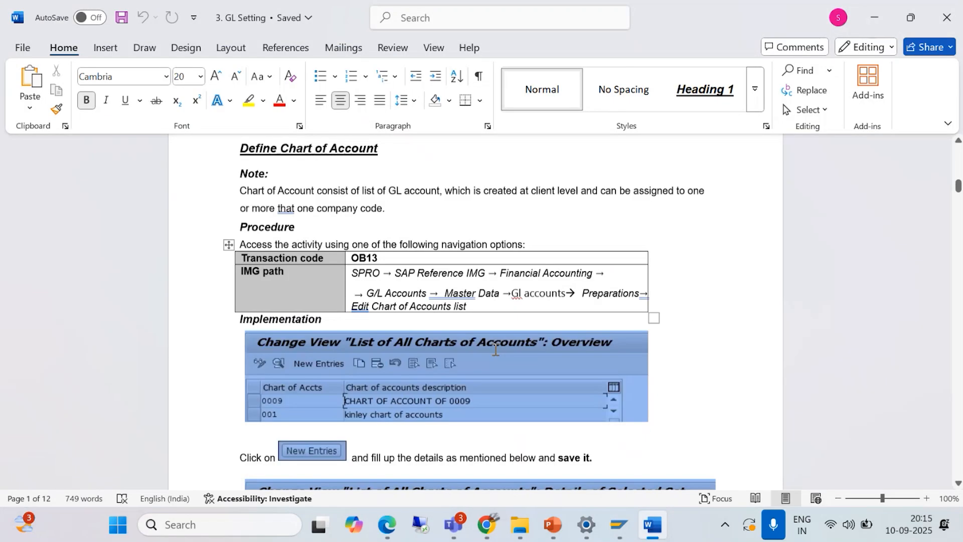
scroll(492, 345, "down", 9)
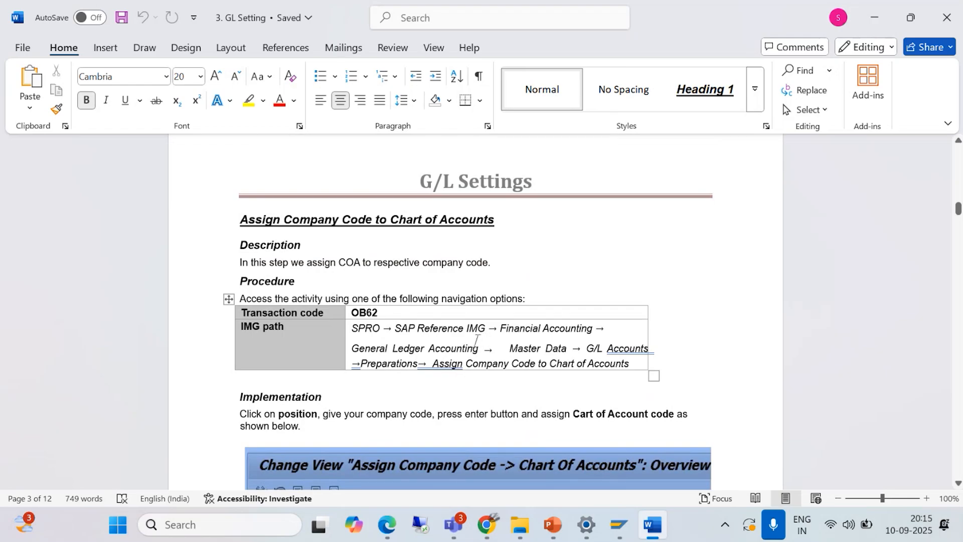
scroll(476, 343, "down", 6)
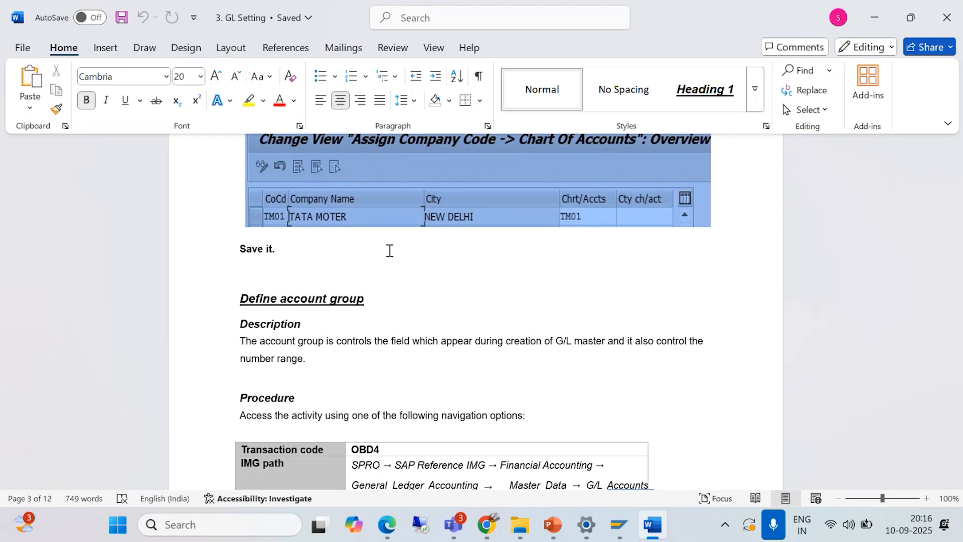
scroll(436, 341, "down", 5)
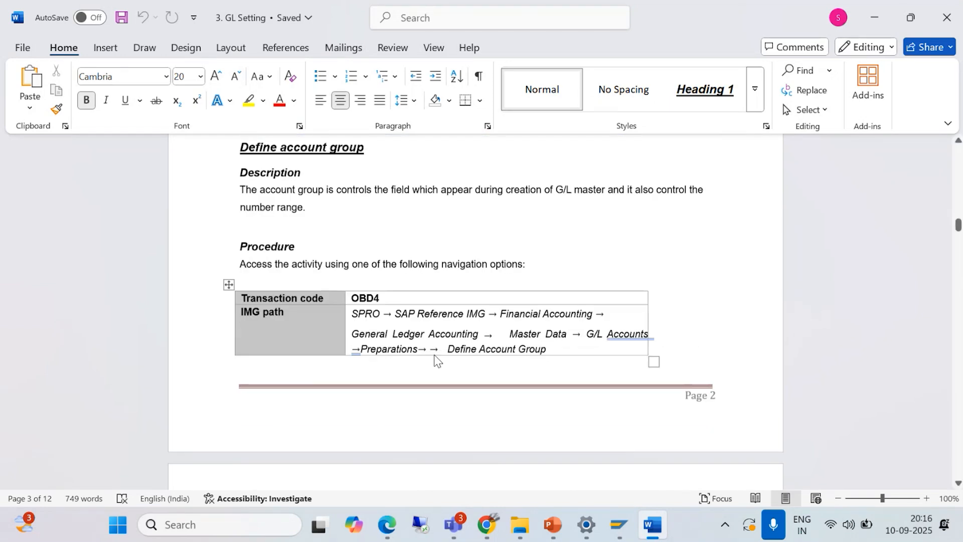
scroll(434, 354, "down", 15)
scroll(426, 332, "down", 5)
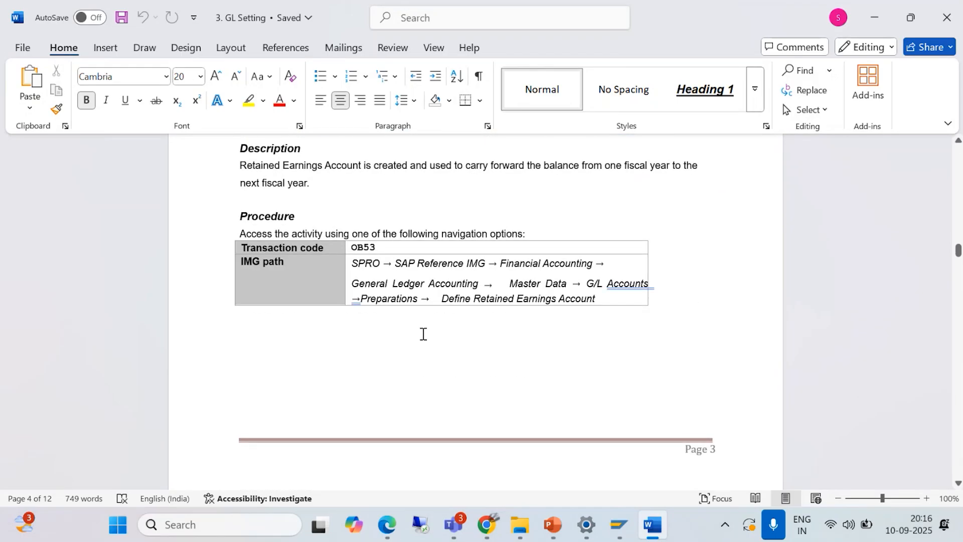
scroll(423, 334, "up", 3)
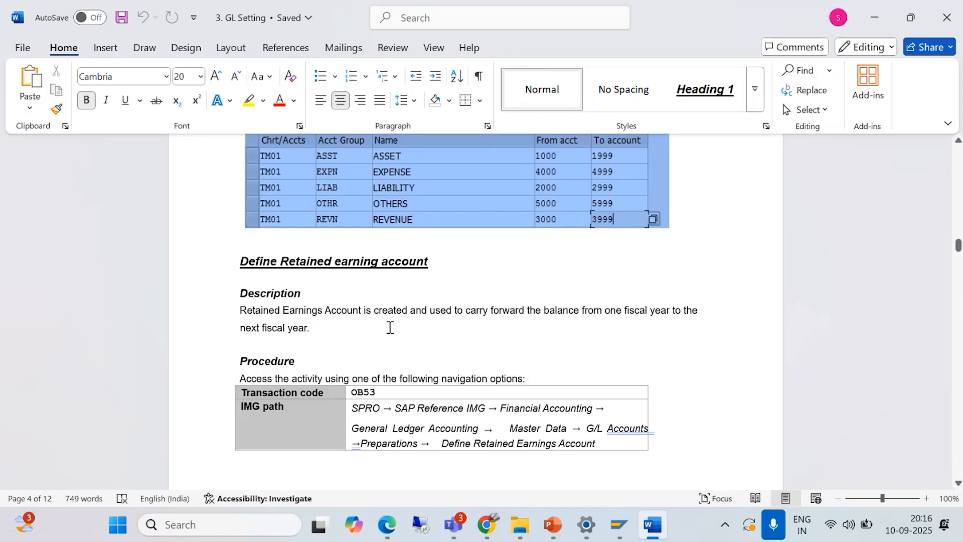
scroll(390, 327, "down", 3)
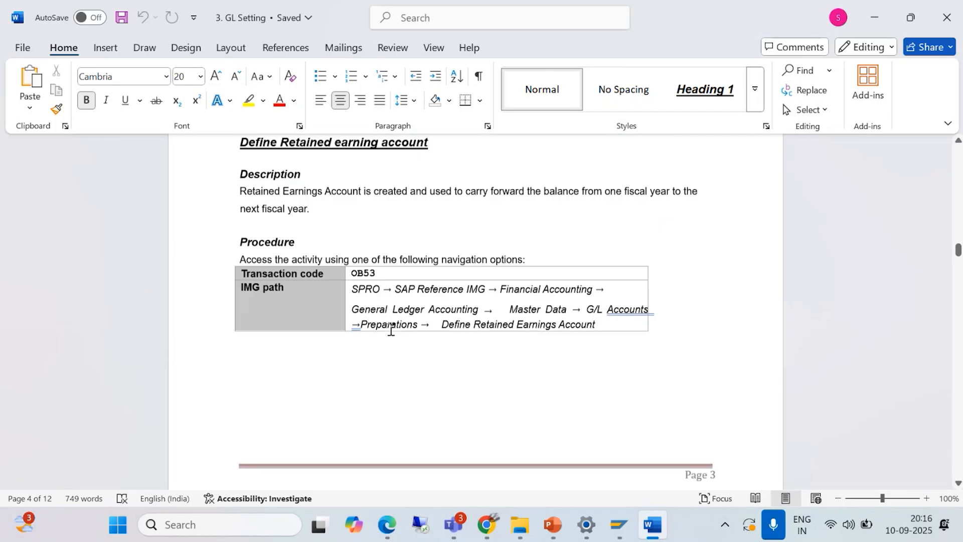
scroll(390, 330, "down", 3)
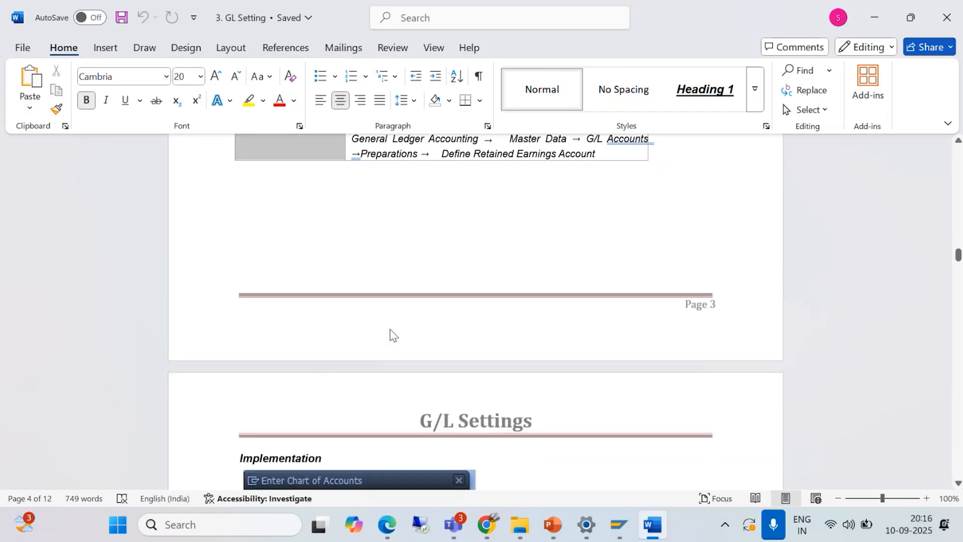
scroll(390, 327, "down", 10)
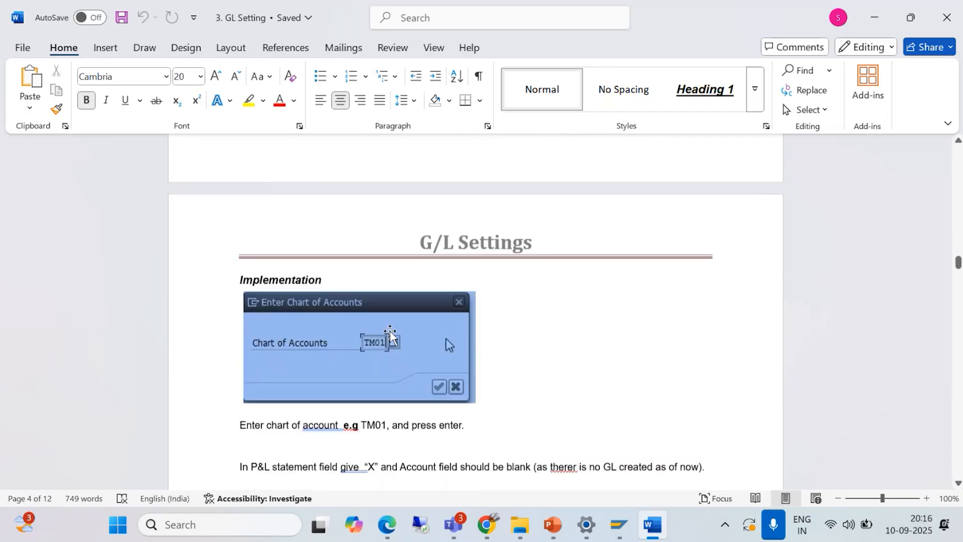
- Review the controlling area, document splitting and FS00 G/L account creation sections of the GL Setting document
scroll(390, 329, "down", 10)
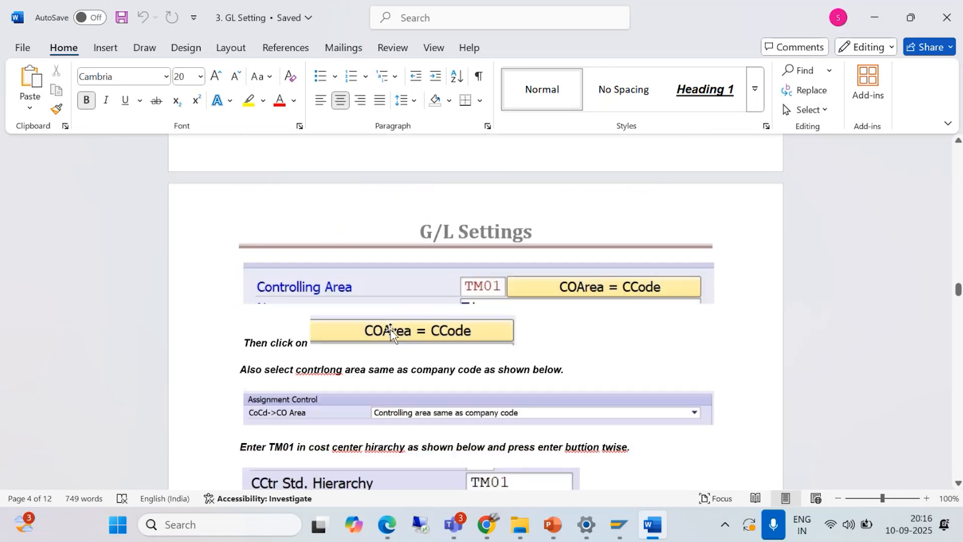
scroll(390, 329, "down", 15)
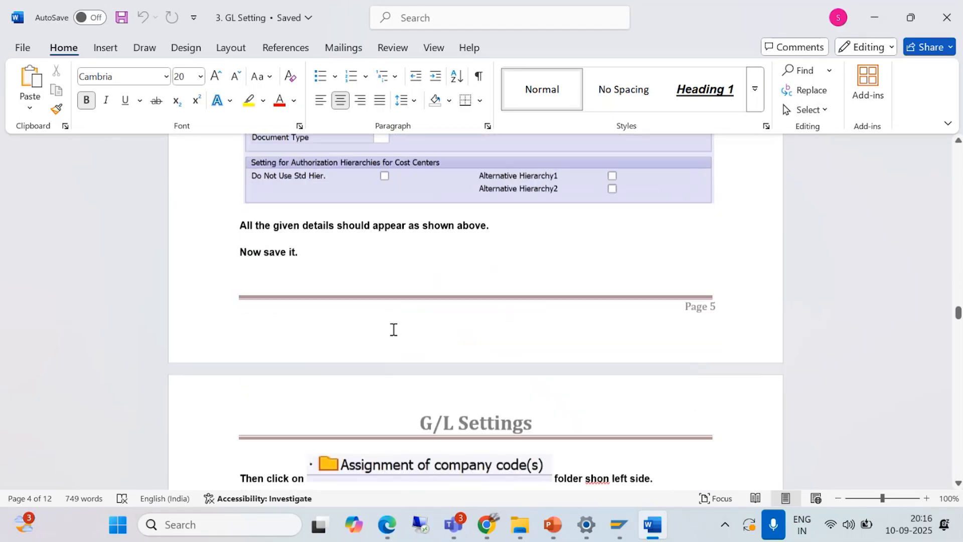
scroll(392, 331, "down", 9)
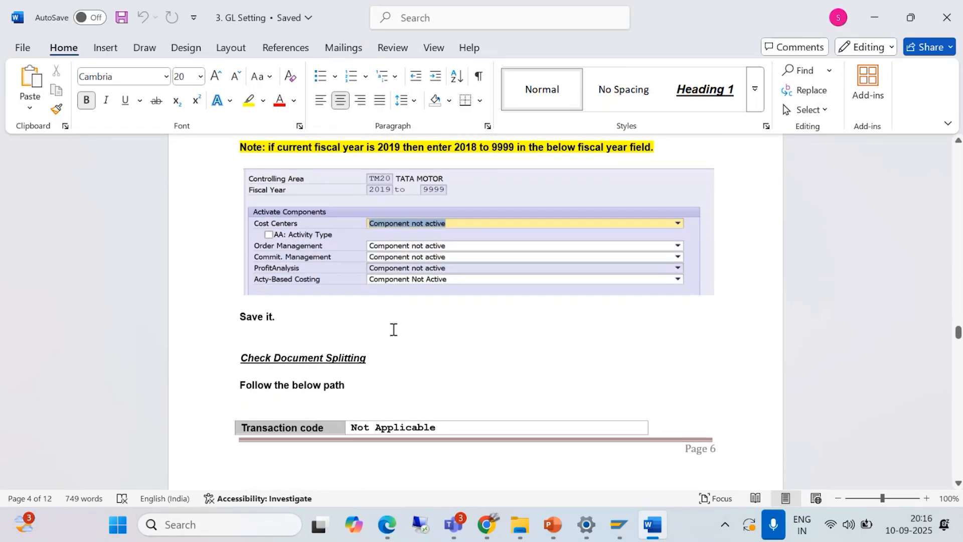
scroll(392, 334, "down", 6)
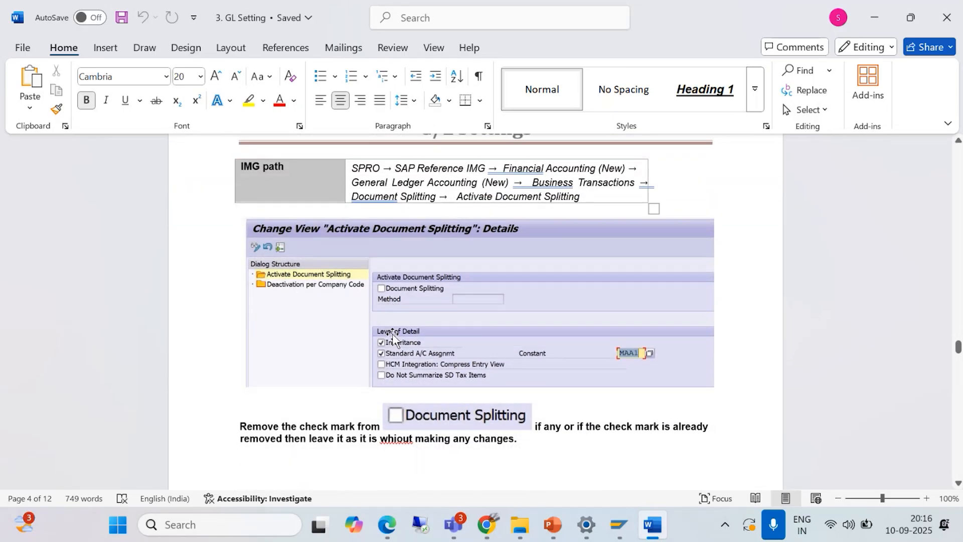
scroll(393, 336, "down", 6)
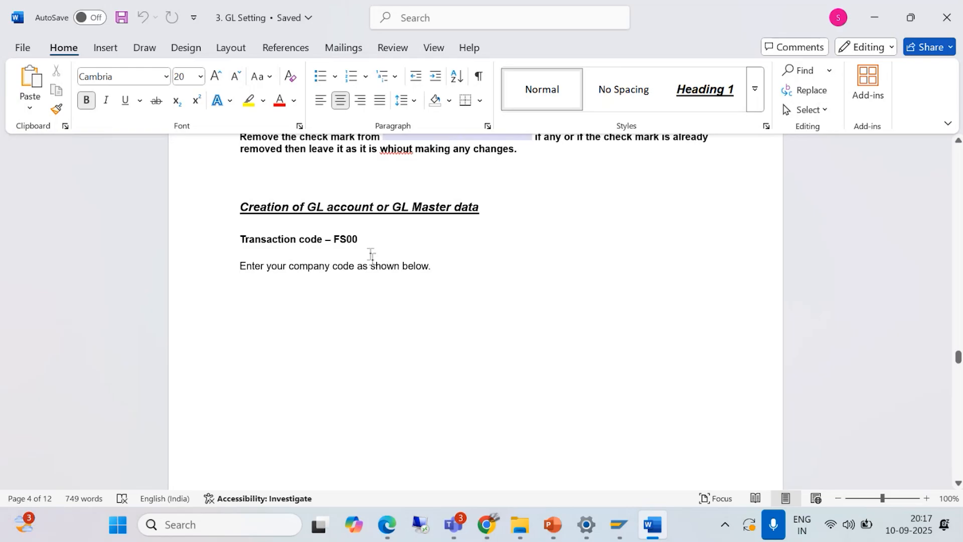
scroll(403, 297, "down", 10)
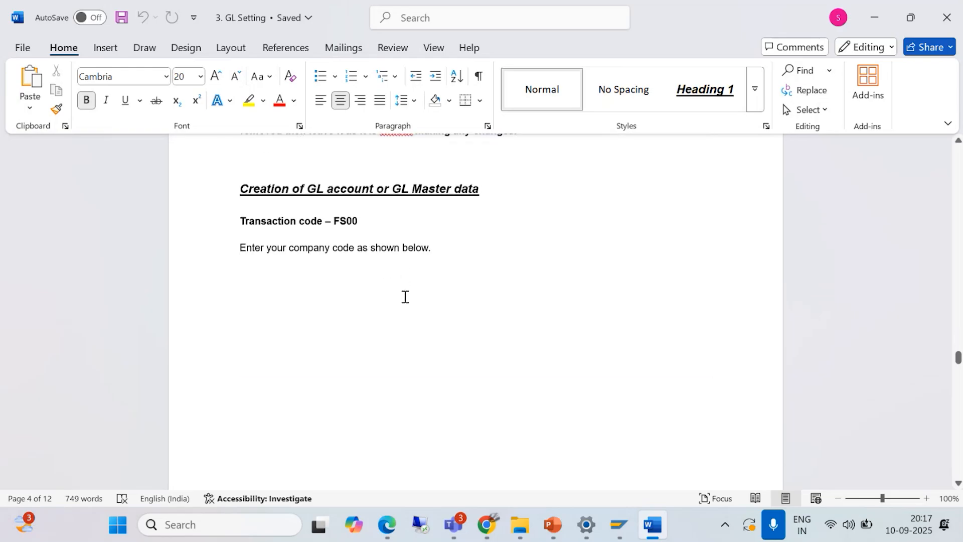
scroll(404, 297, "down", 4)
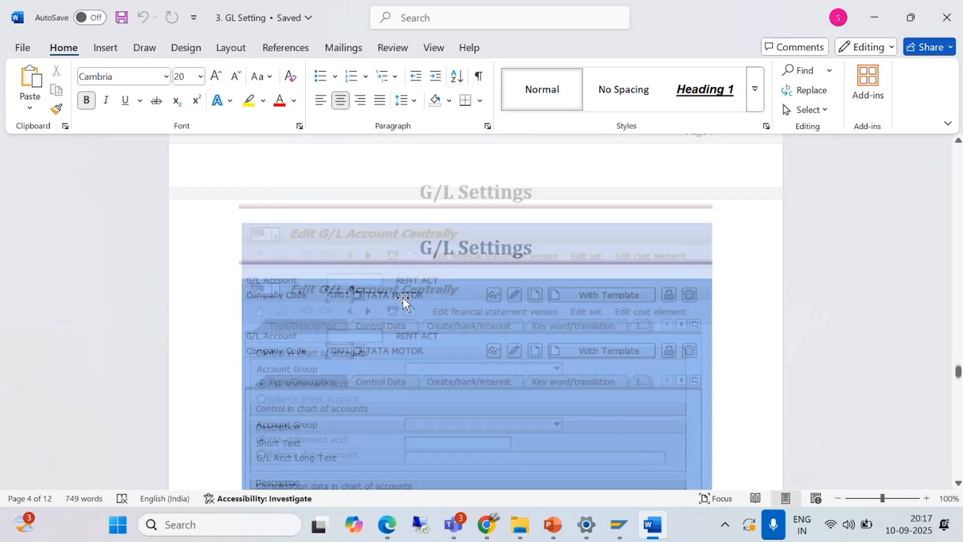
- Switch to the SAP Easy Access window and run transaction FS00 to edit G/L accounts centrally
left_click(619, 527)
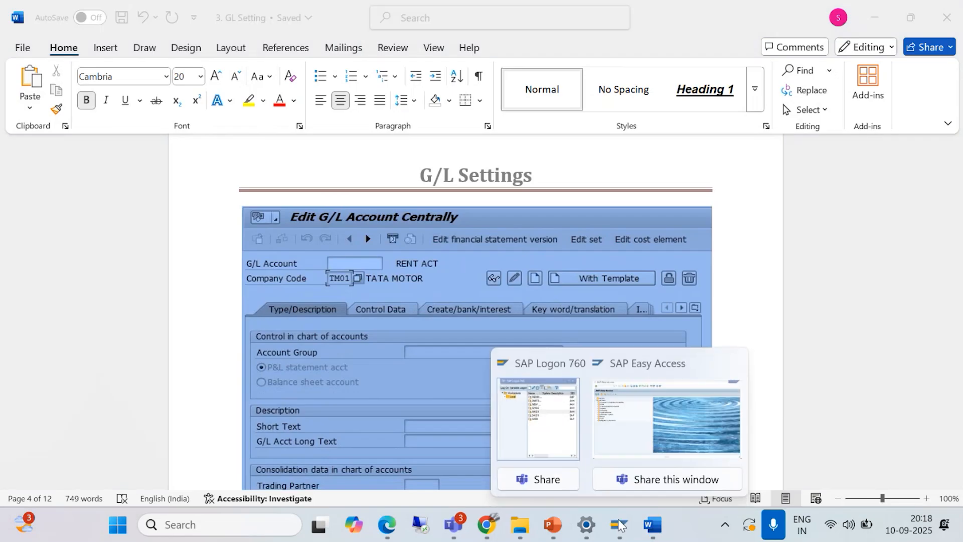
left_click(619, 445)
type("/NFS")
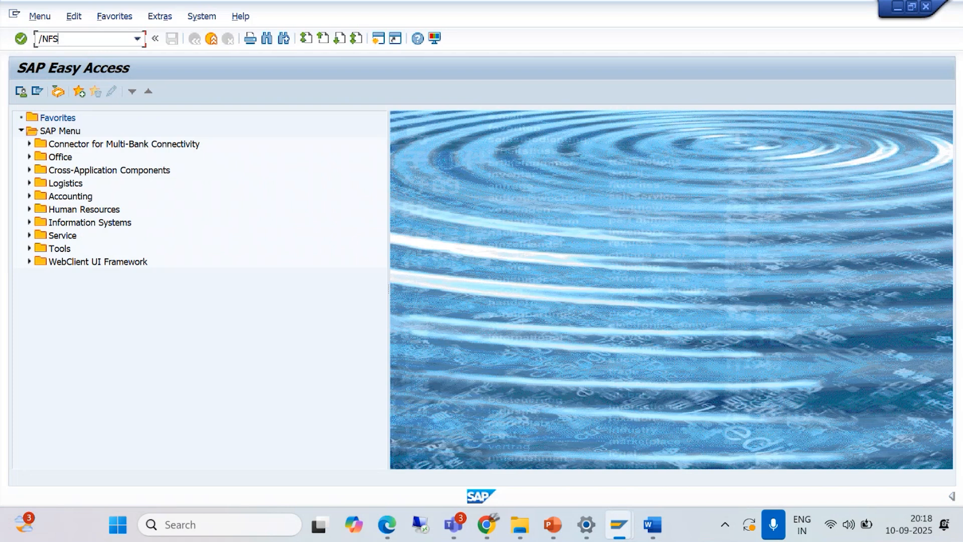
type("00")
key("Return")
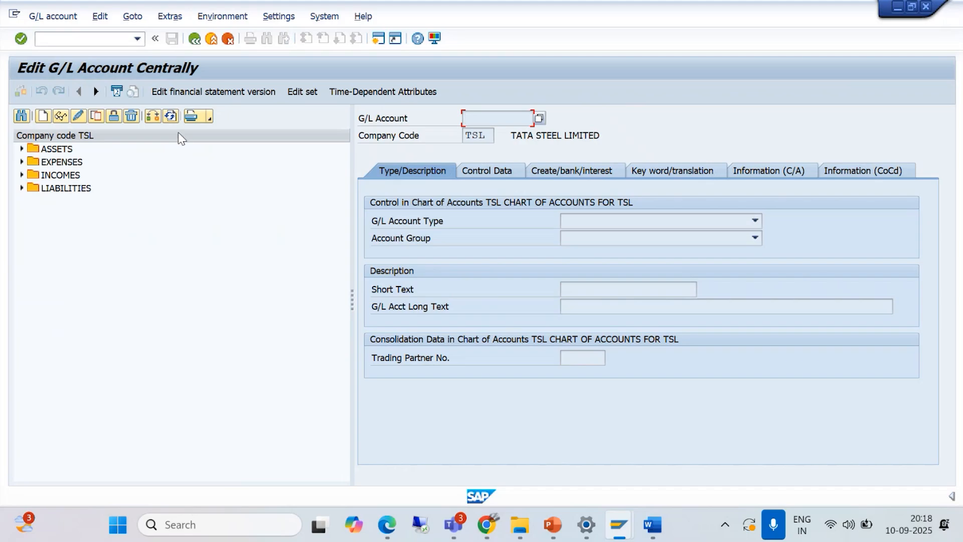
- Try to change the company code for G/L account editing to BAJM
left_click(153, 118)
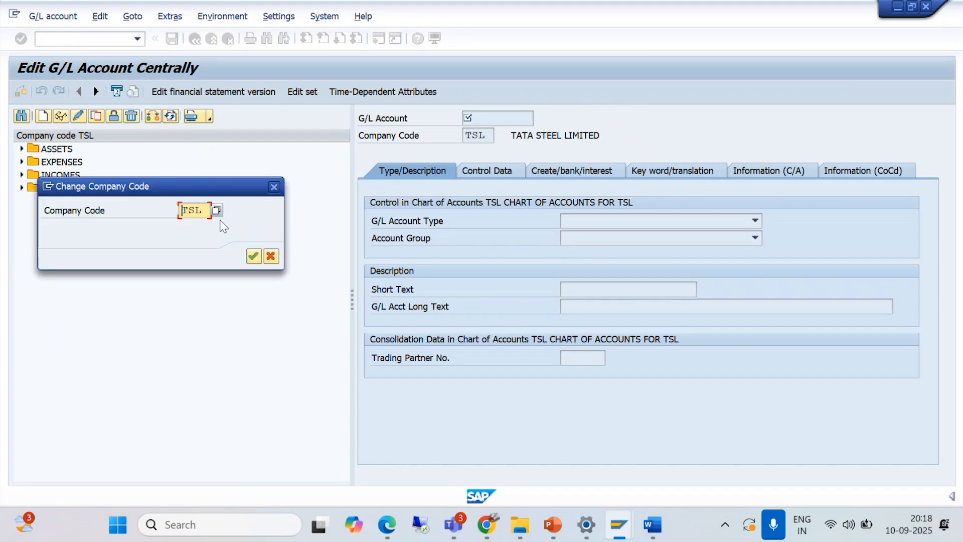
left_click_drag(207, 210, 158, 221)
key("BackSpace")
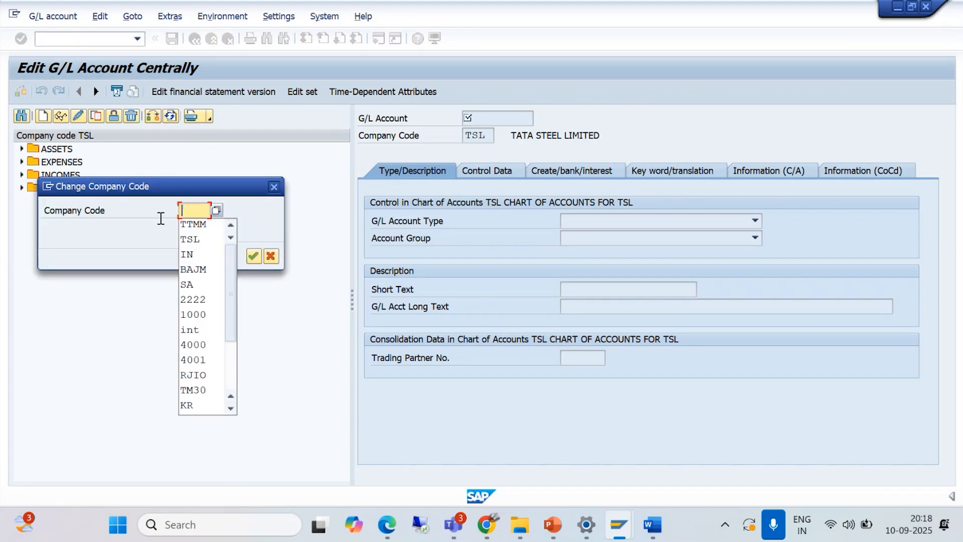
type("BAJM")
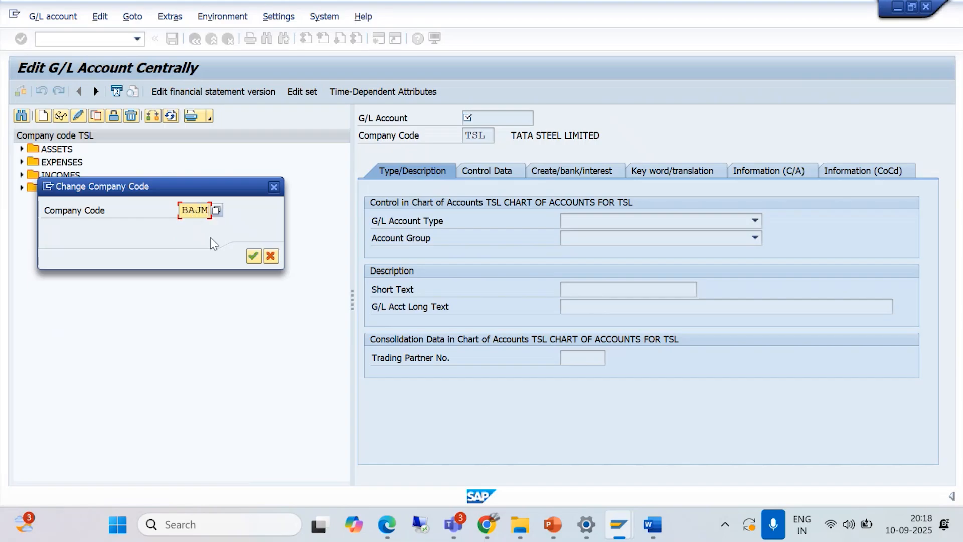
left_click(253, 259)
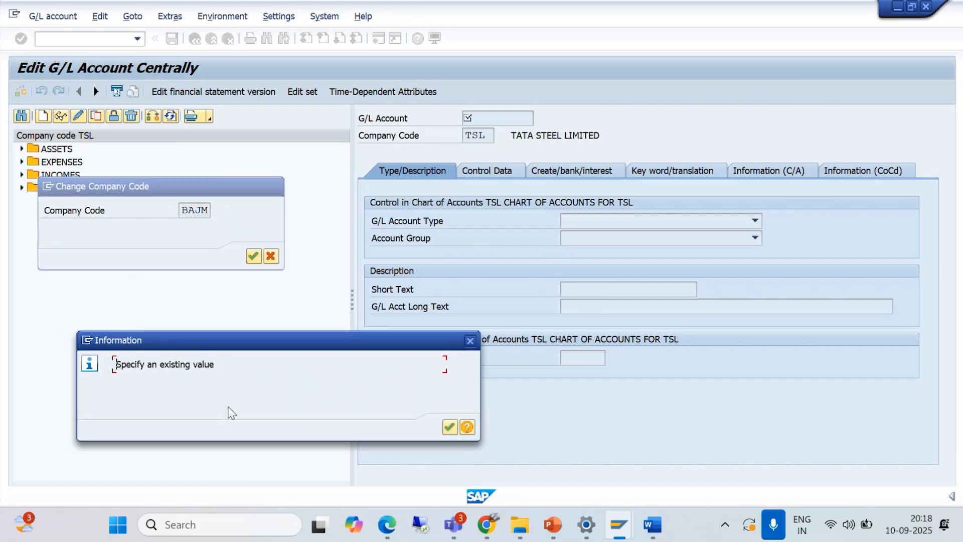
left_click(448, 429)
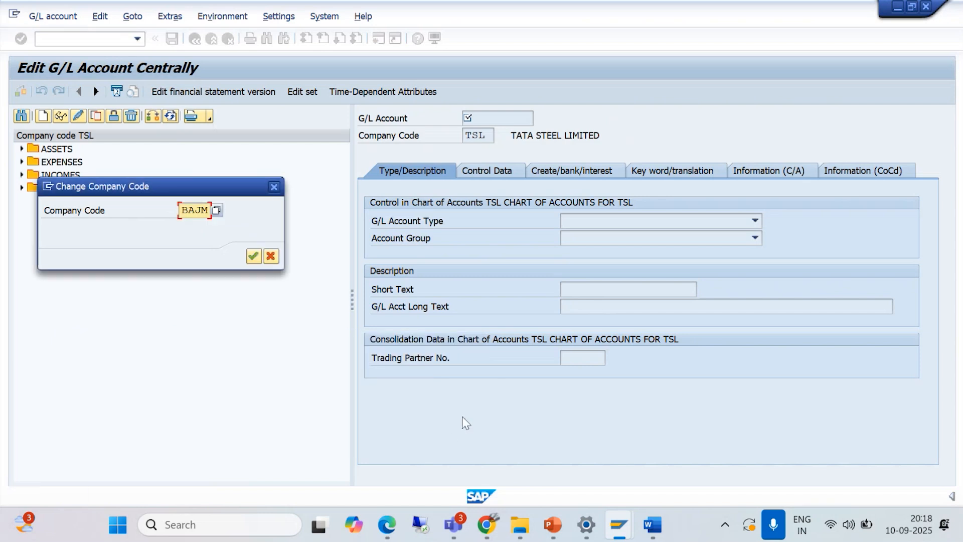
left_click(274, 187)
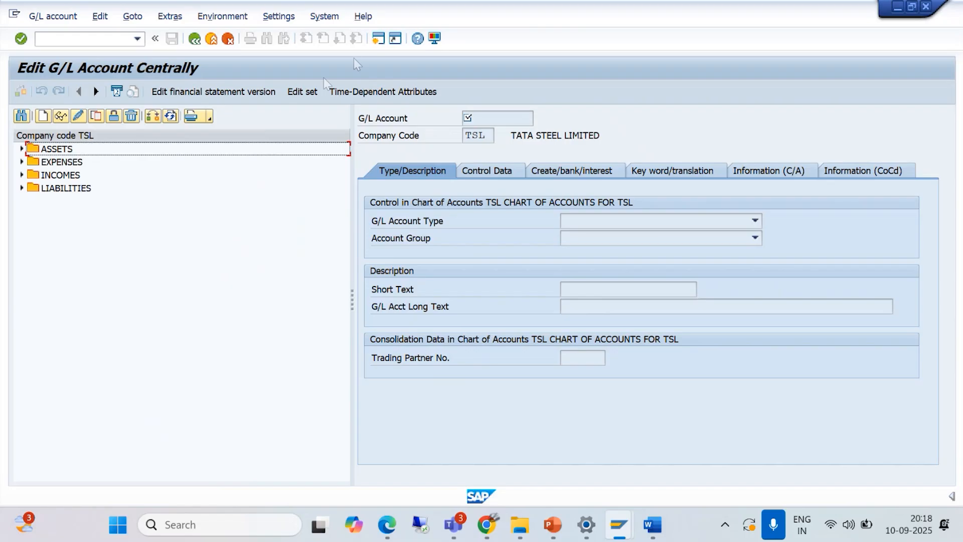
- Check the navigation tree option in the hierarchy display settings and close it without changes
left_click(279, 18)
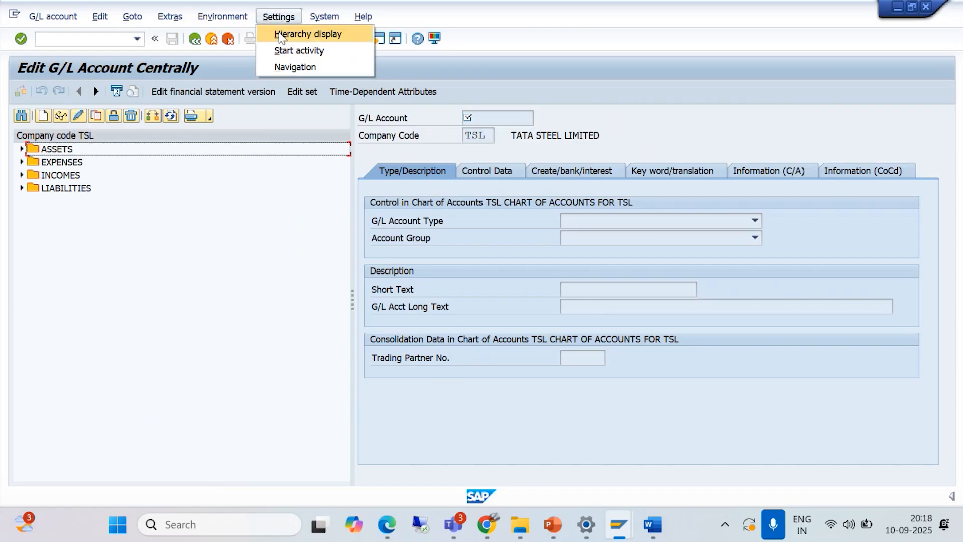
left_click(280, 35)
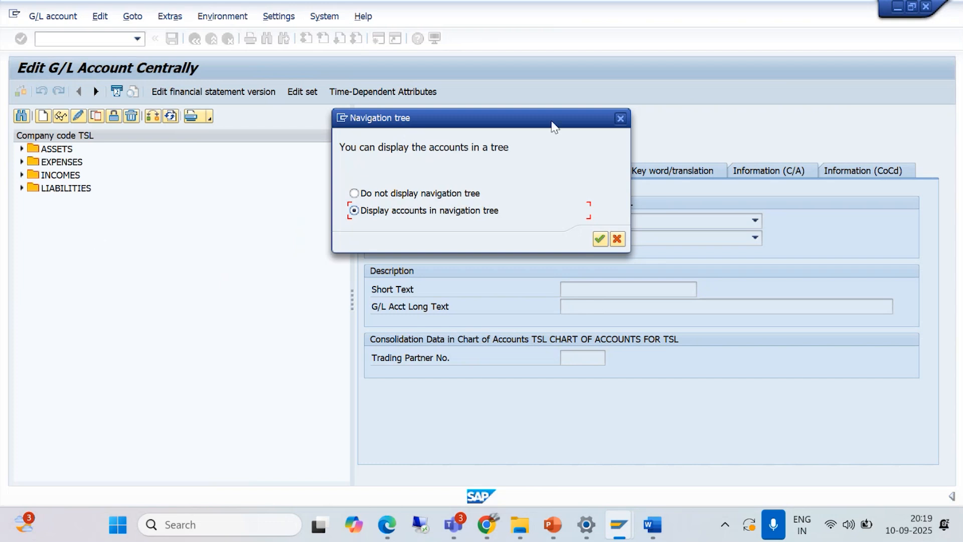
left_click(620, 118)
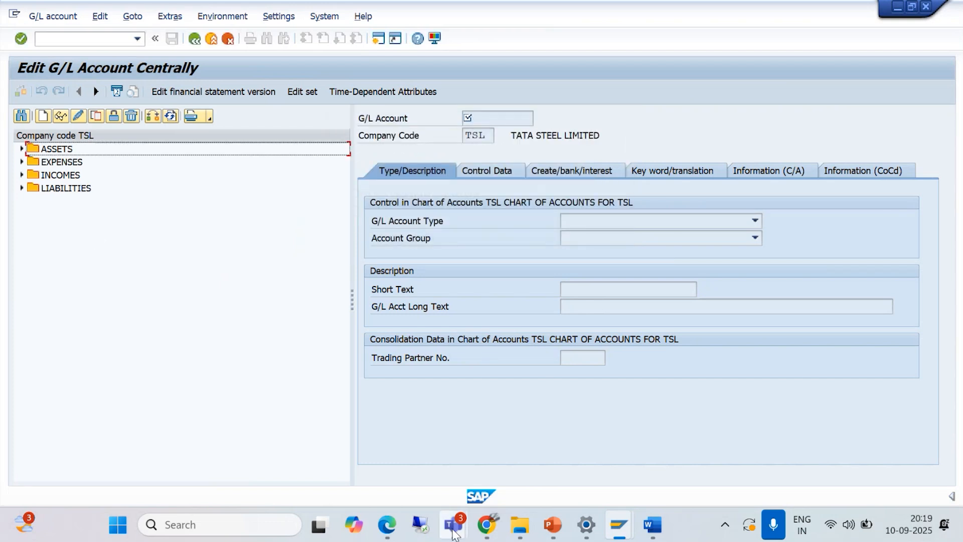
- Switch to the Teams meeting, mute and unmute the microphone, and return to the SAP window
mouse_move(453, 530)
left_click(456, 477)
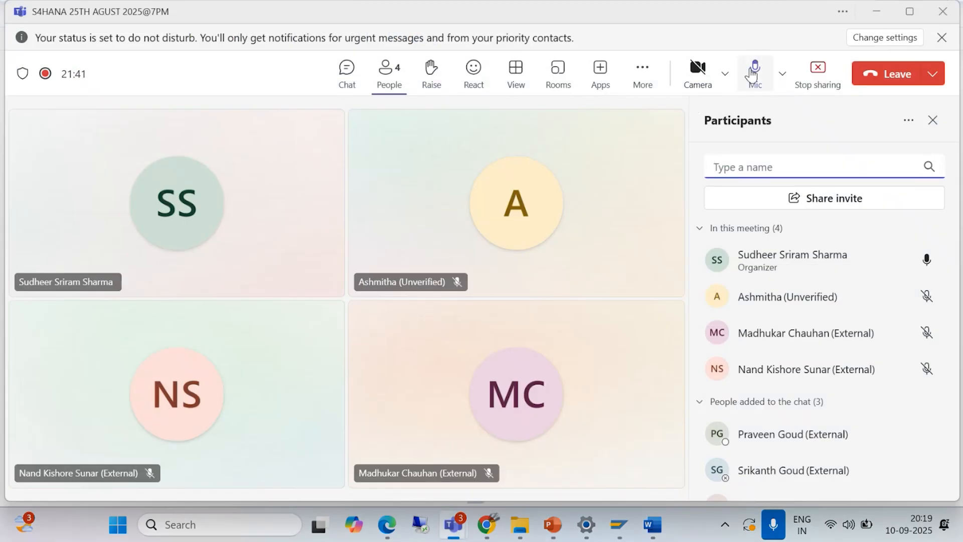
left_click(750, 74)
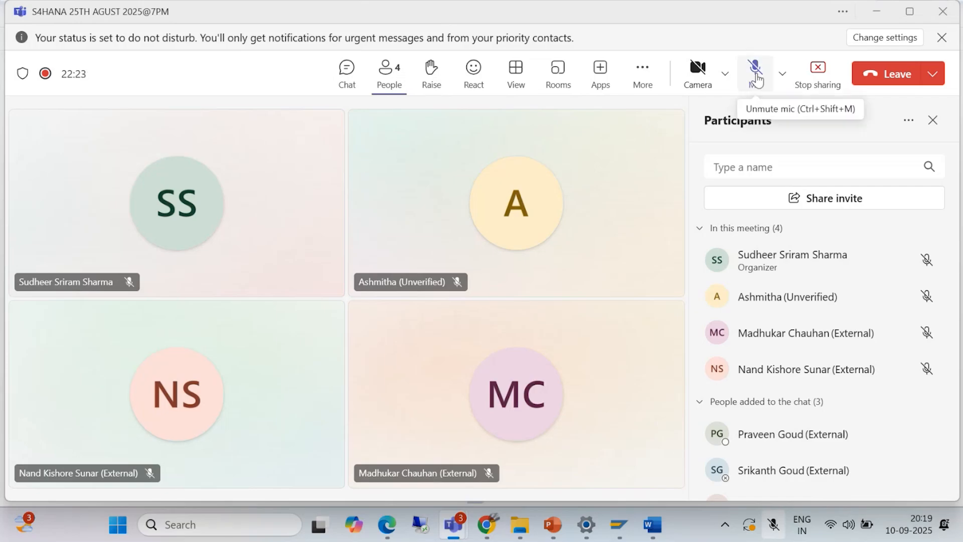
left_click(755, 69)
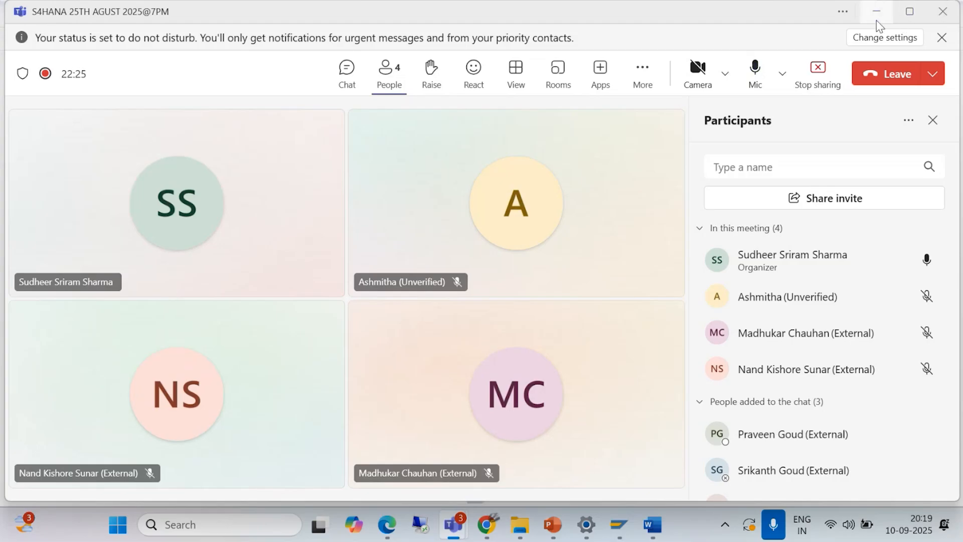
left_click(882, 14)
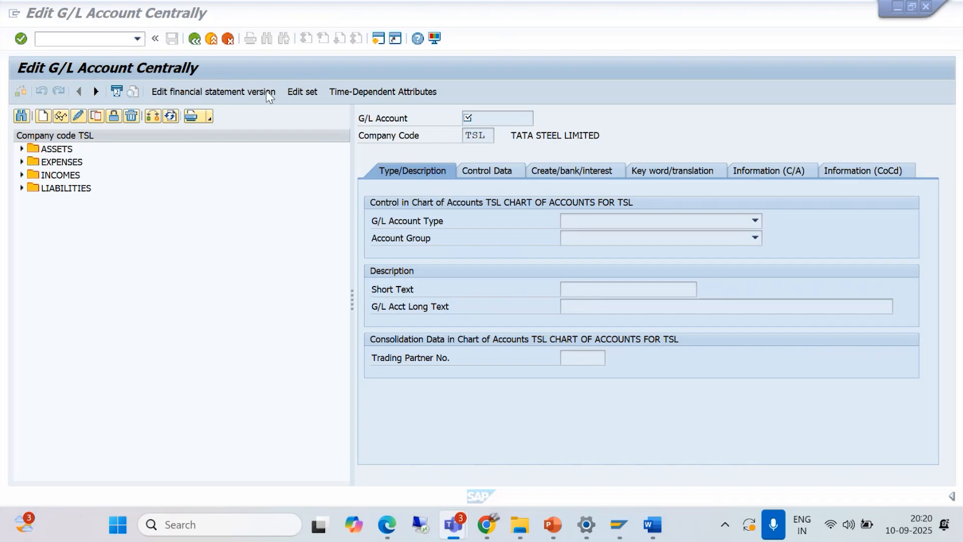
- Leave G/L account editing for SAP Easy Access and run transaction SIMG to display the Customizing Implementation Guide
left_click(211, 43)
left_click(212, 40)
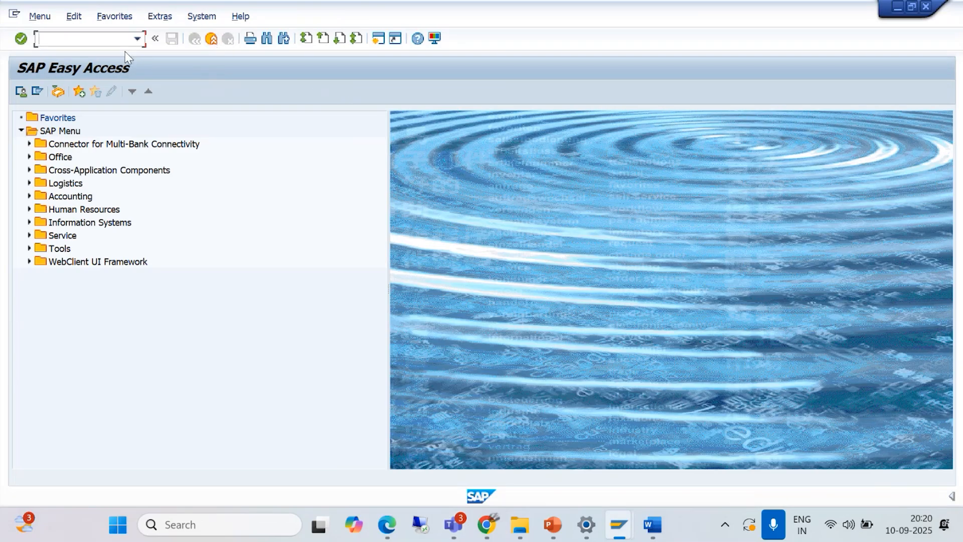
type("SIMG")
key("Return")
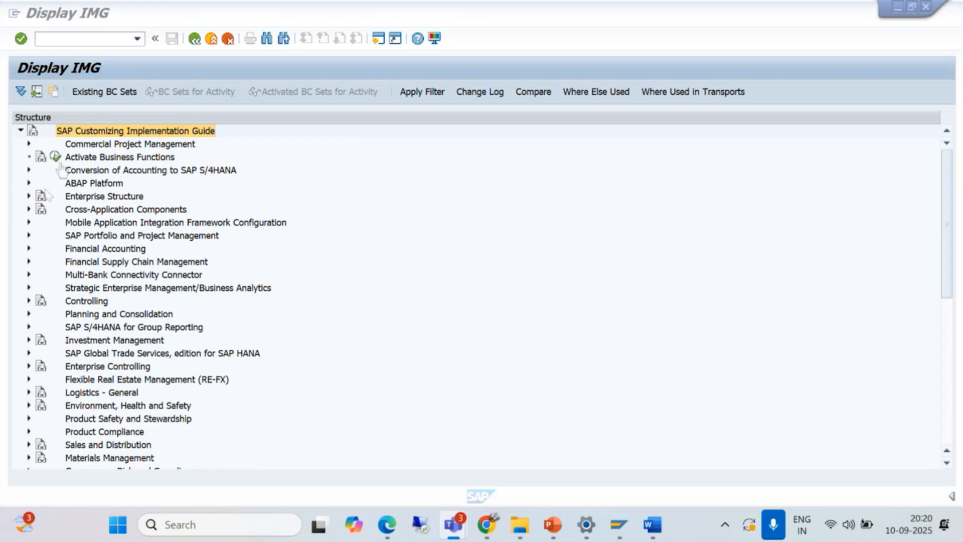
- Expand the IMG structure through Financial Accounting, General Ledger Accounting, Master Data and G/L Accounts to Preparations
left_click(29, 248)
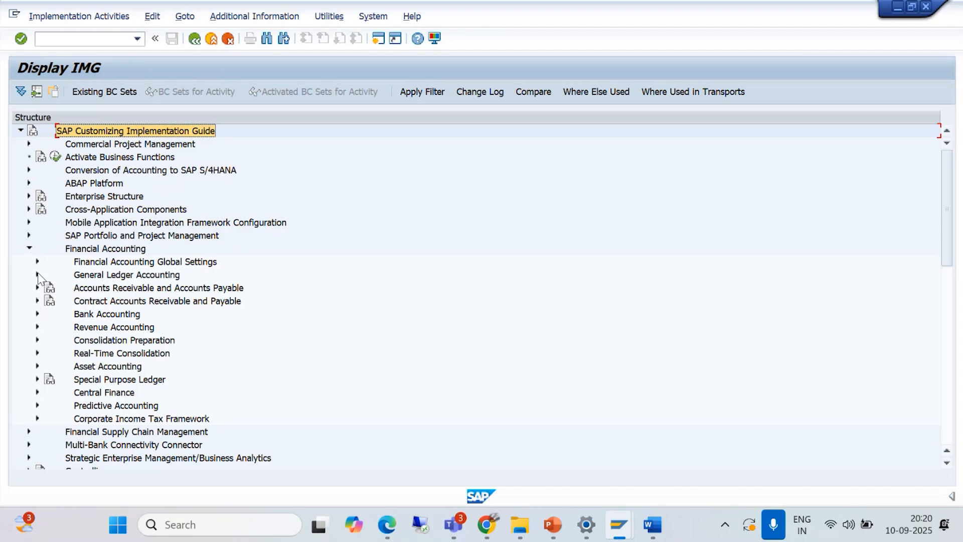
left_click(37, 275)
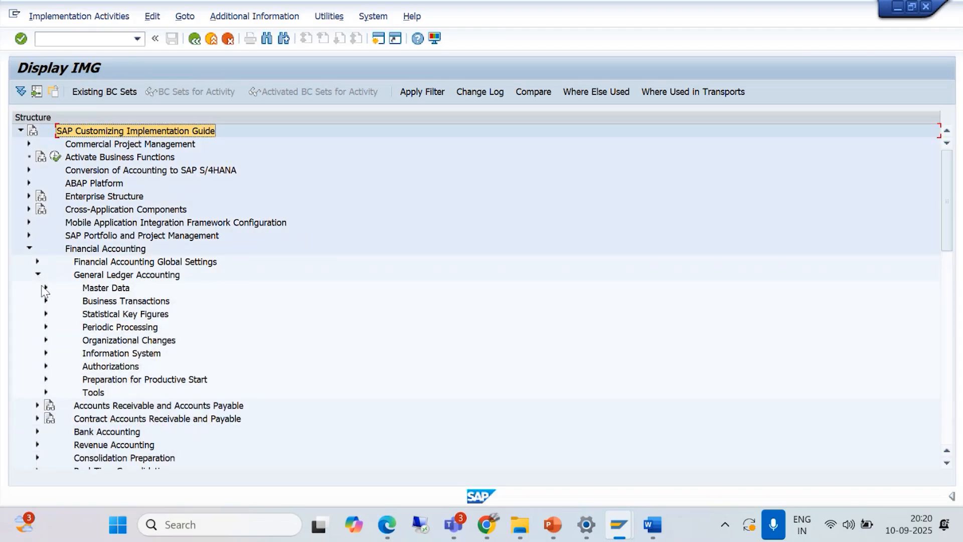
left_click(46, 288)
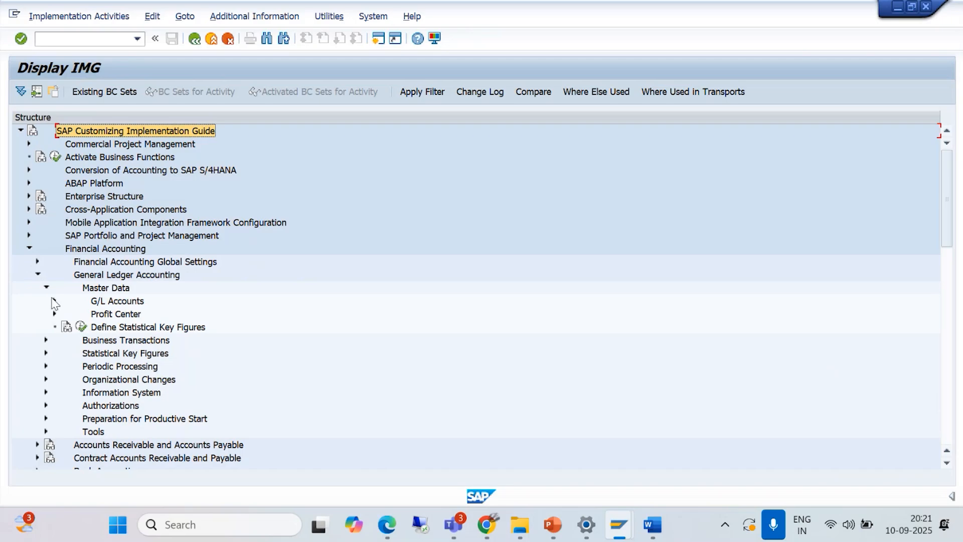
left_click(54, 301)
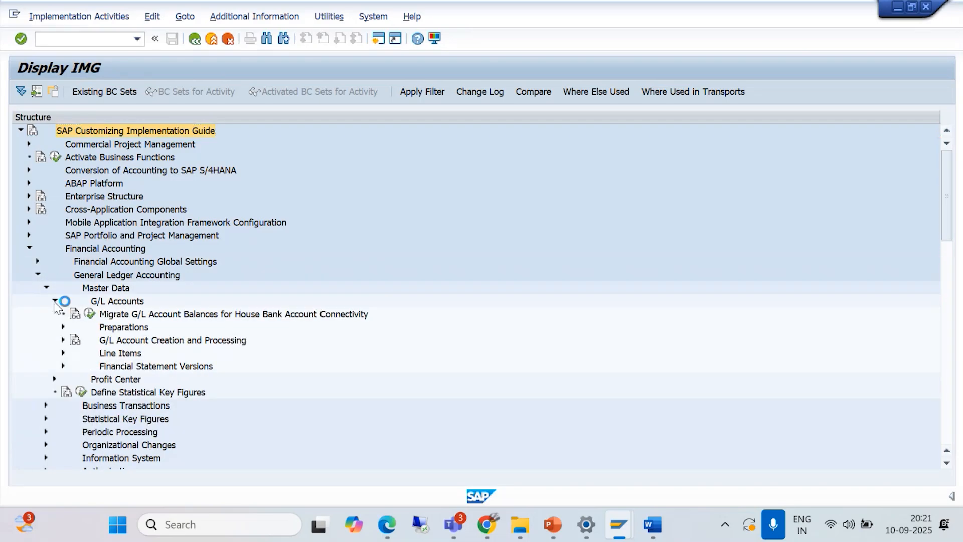
left_click(64, 326)
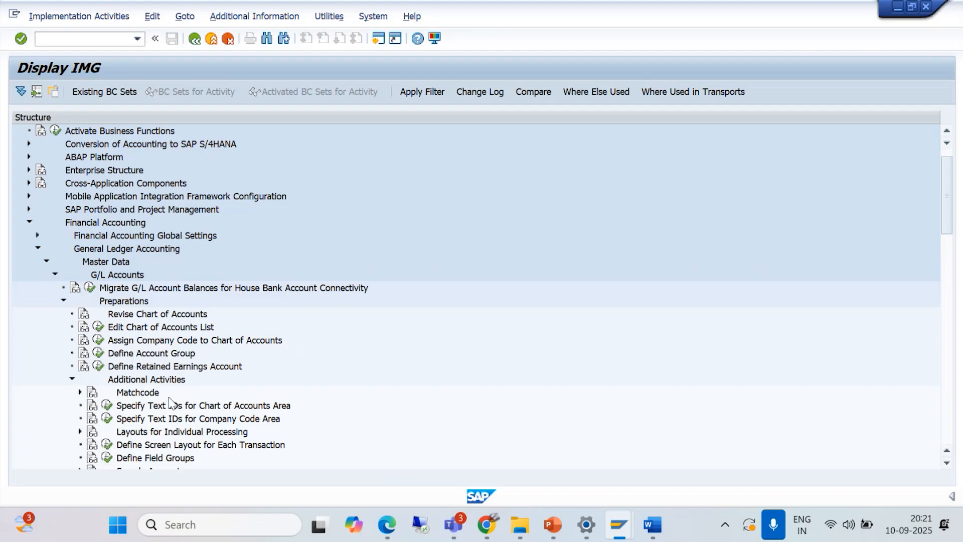
- Expand G/L Account Creation and Processing and its Edit G/L Account (Individual Processing) node
scroll(199, 375, "down", 1)
scroll(174, 403, "down", 1)
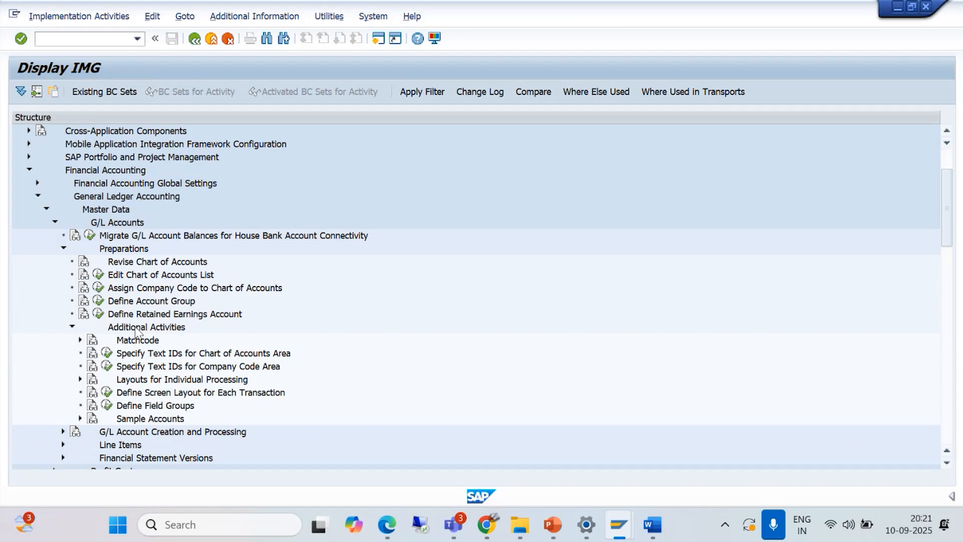
scroll(138, 354, "down", 1)
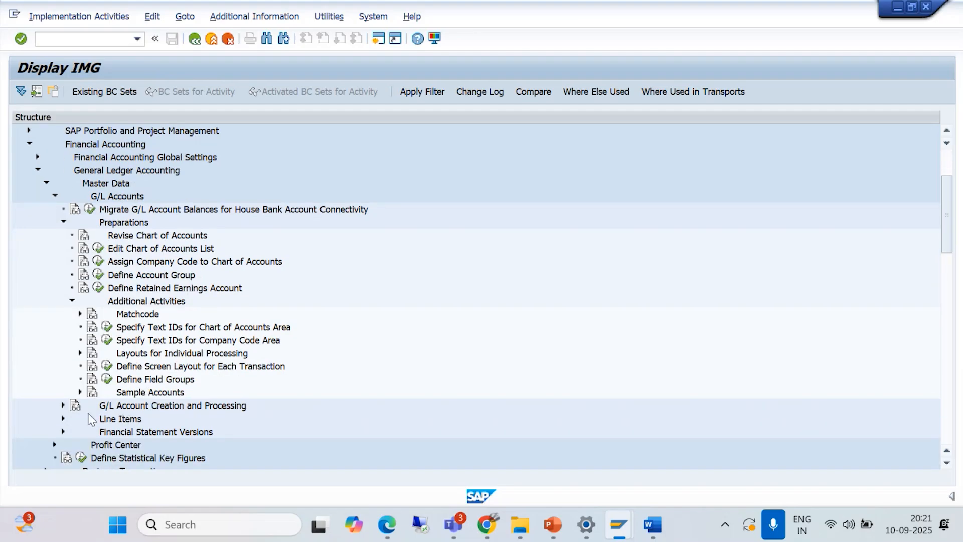
left_click(63, 406)
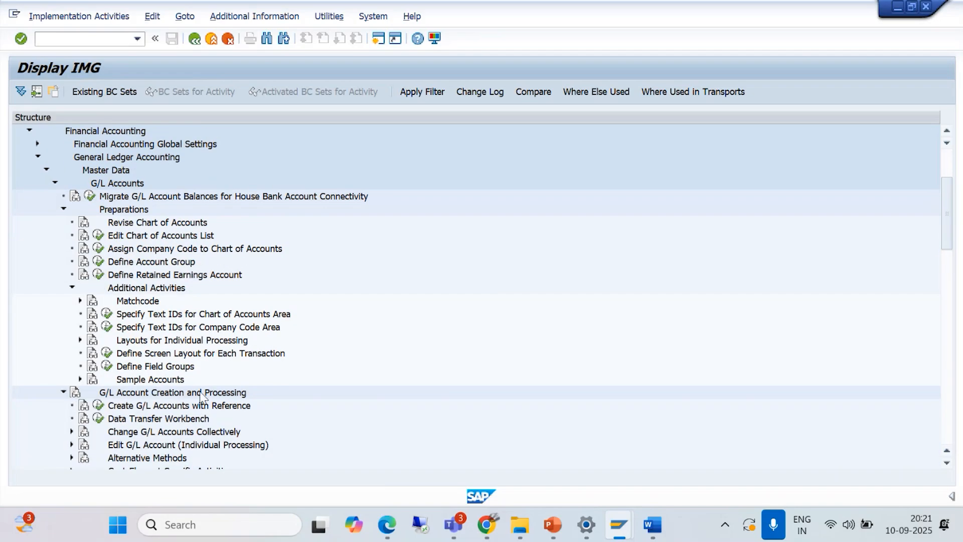
scroll(290, 370, "down", 2)
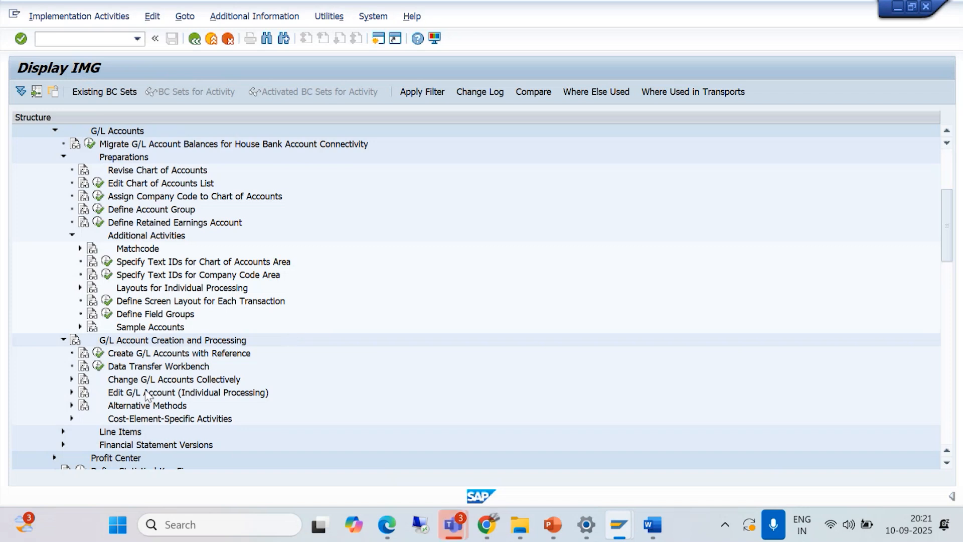
left_click(72, 392)
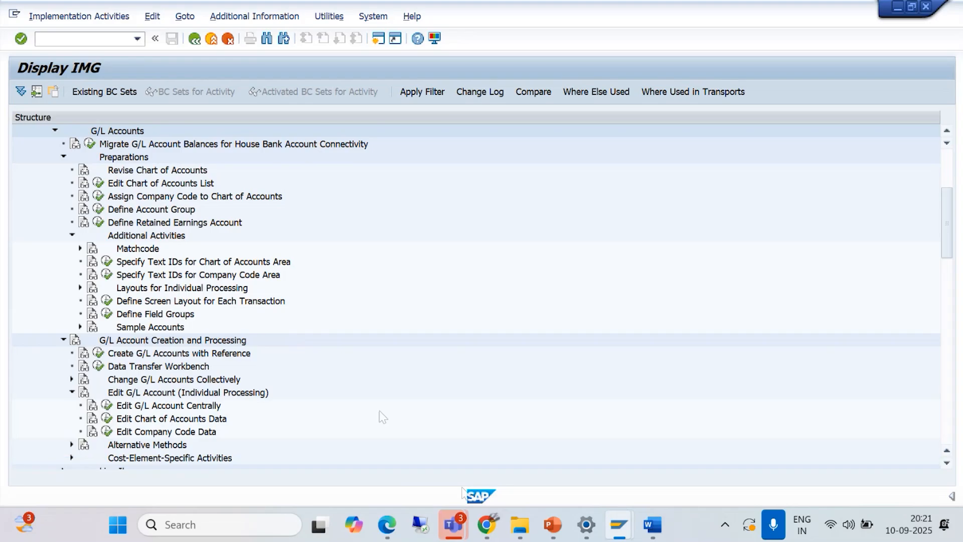
mouse_move(452, 525)
left_click(468, 451)
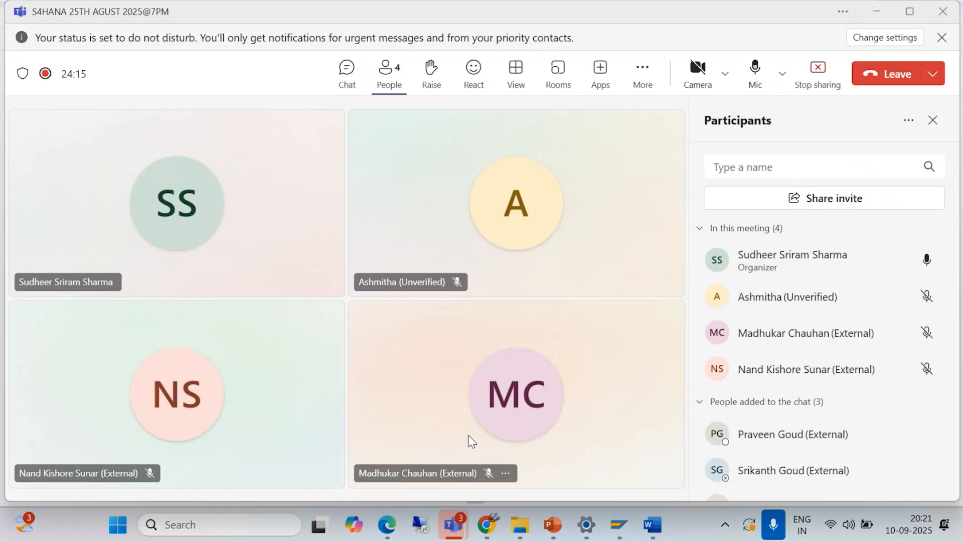
left_click(875, 16)
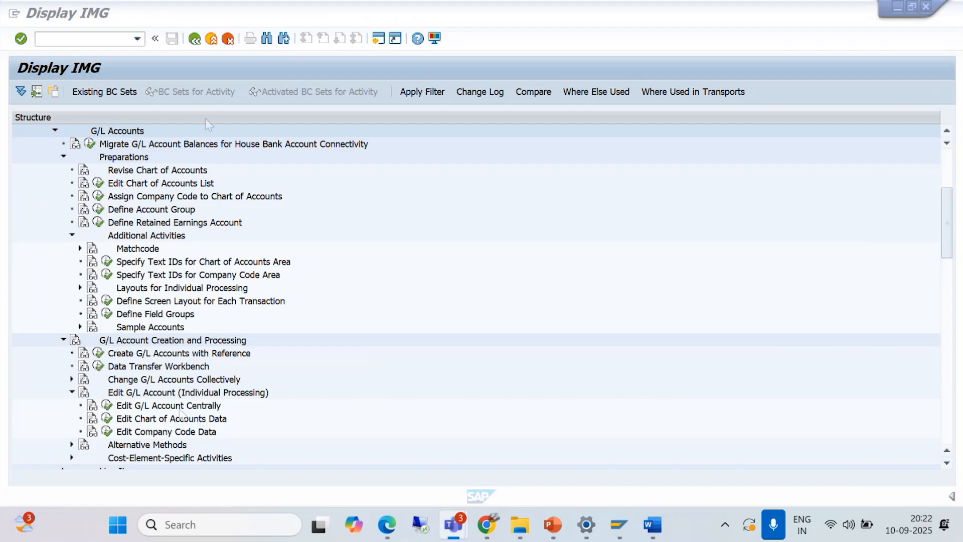
left_click(441, 216)
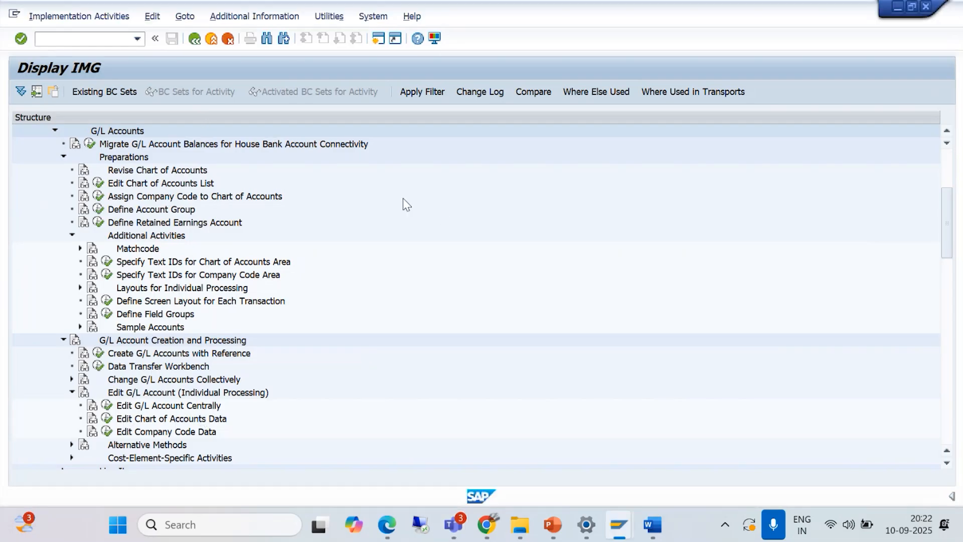
left_click(152, 18)
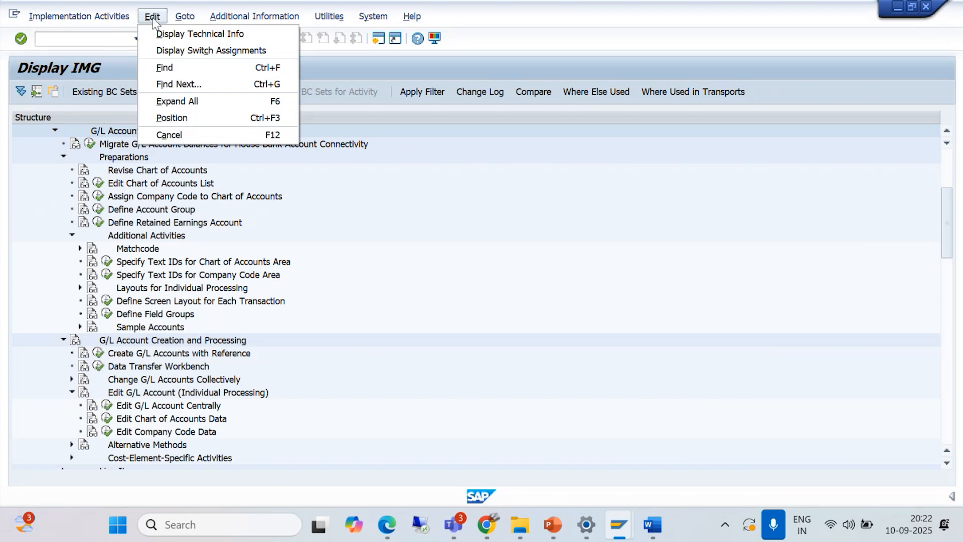
mouse_move(74, 19)
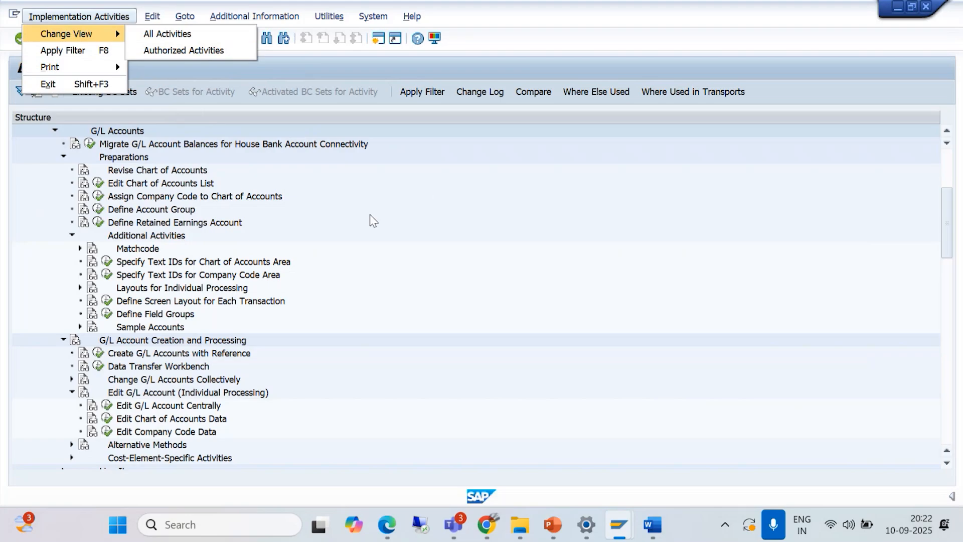
left_click(379, 253)
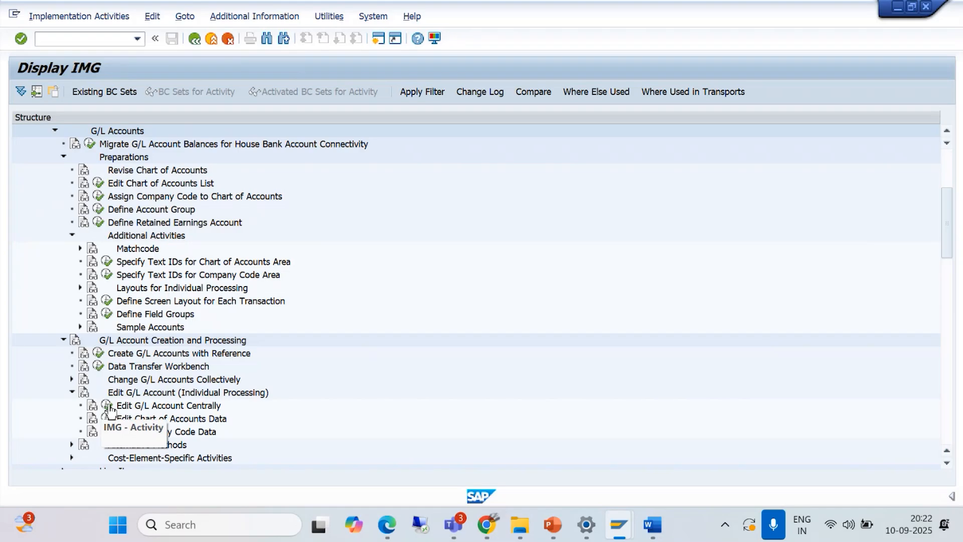
- Show the IMG Activity display key as additional information and execute the Edit G/L Account Centrally activity
left_click(287, 20)
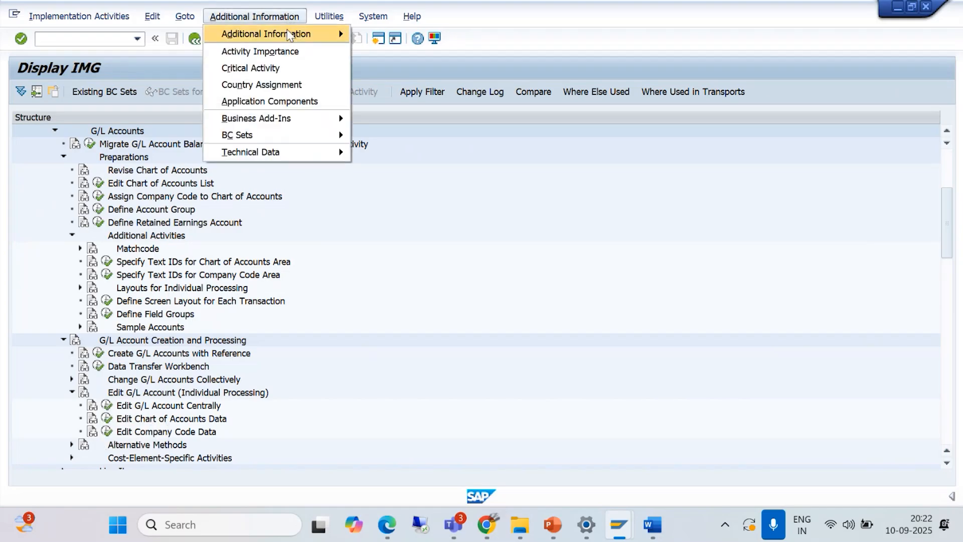
mouse_move(321, 34)
mouse_move(374, 54)
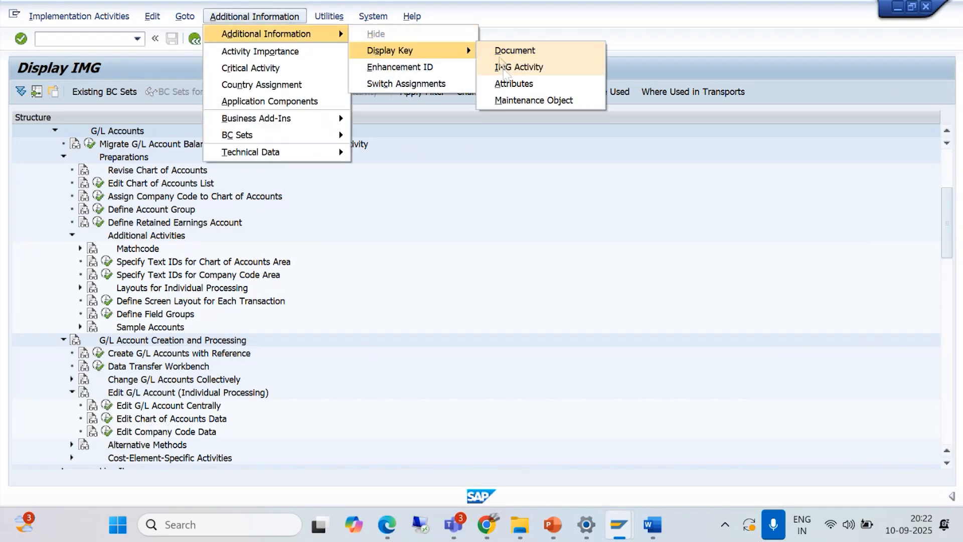
left_click(519, 66)
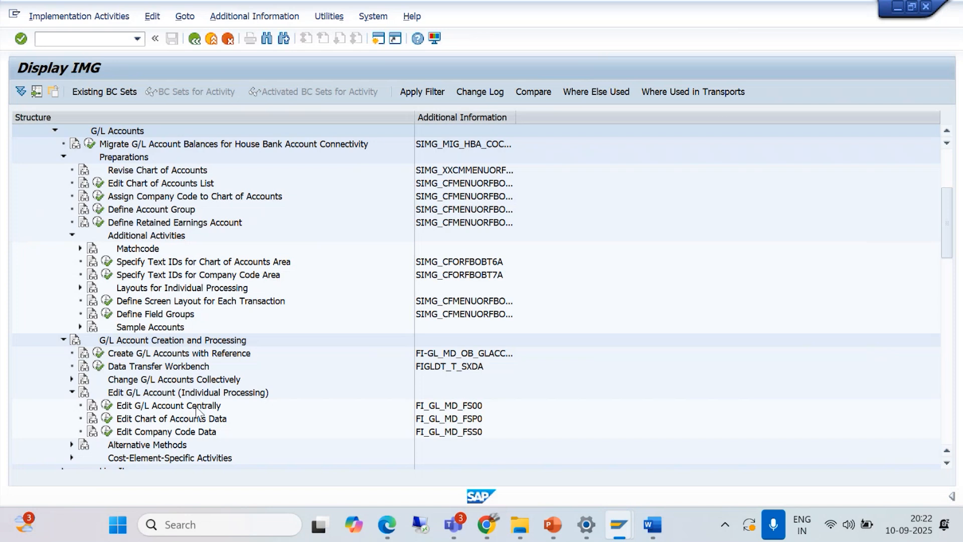
left_click(108, 406)
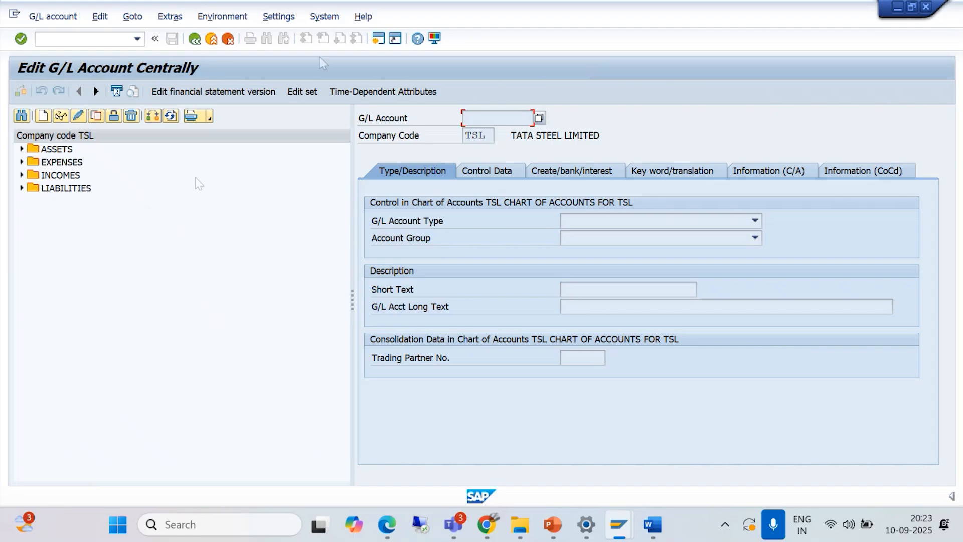
- Set the hierarchy display to "Do not display navigation tree" and restart transaction FS00
left_click(278, 18)
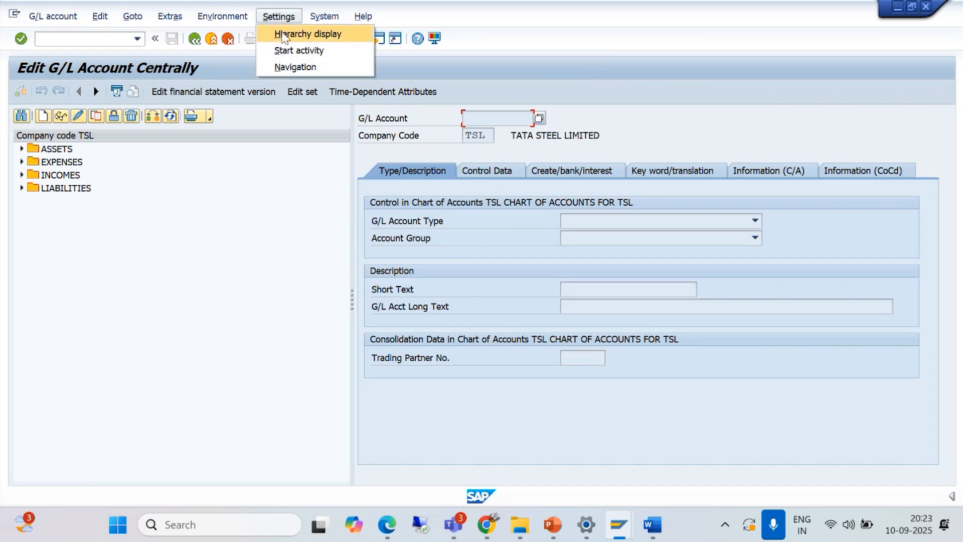
left_click(282, 34)
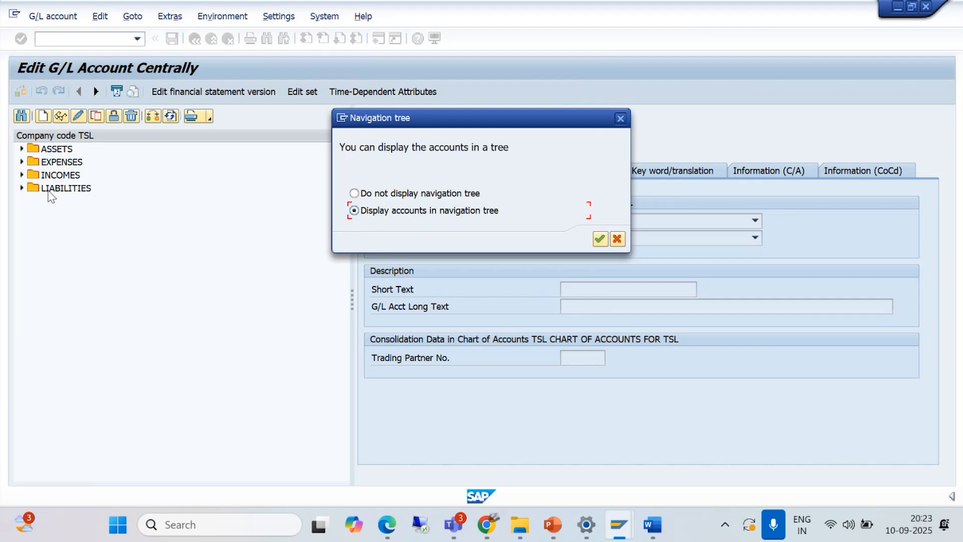
left_click(354, 194)
left_click(600, 239)
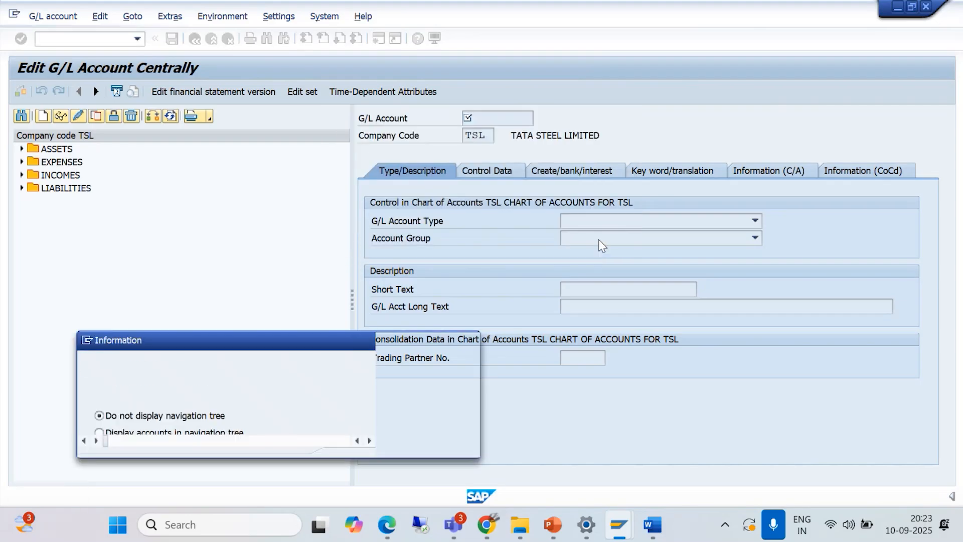
left_click(449, 445)
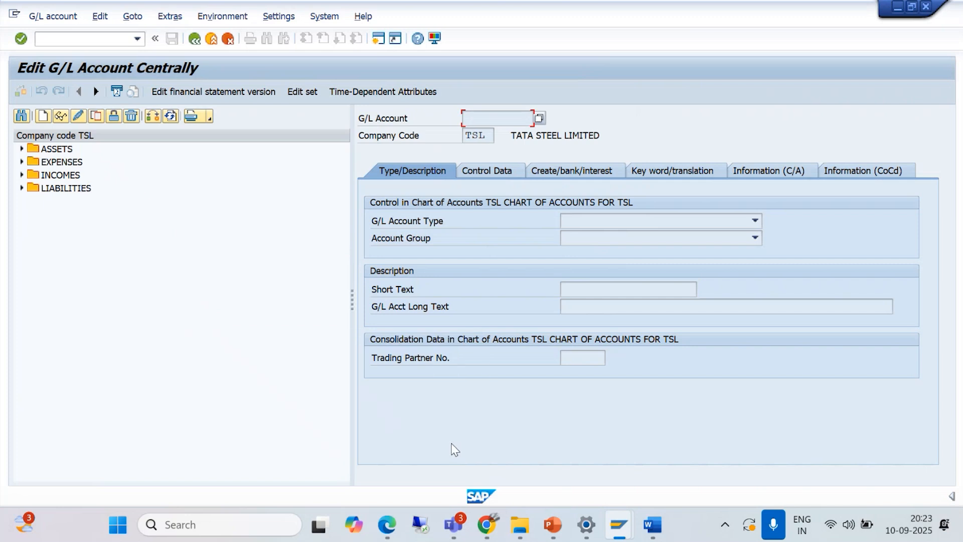
left_click(139, 42)
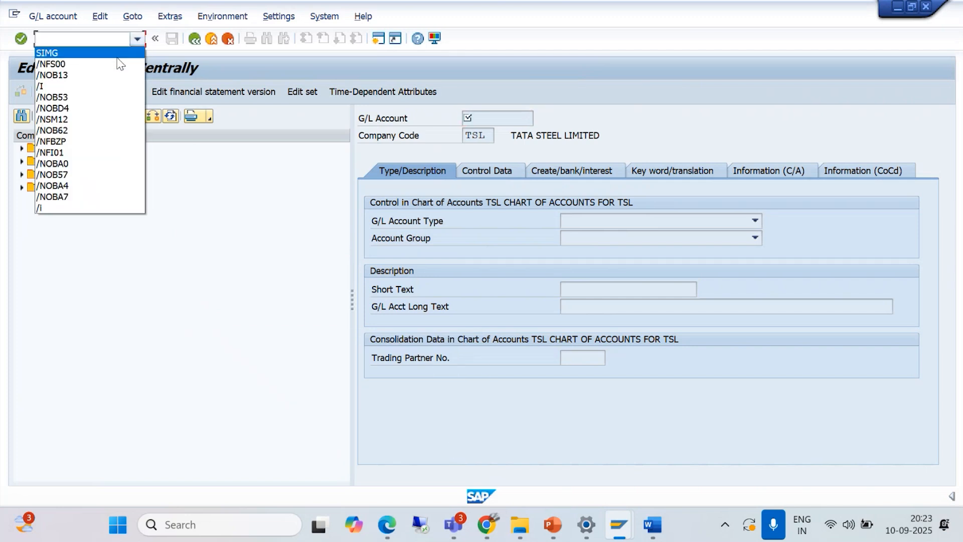
left_click(100, 64)
left_click(102, 40)
key("Return")
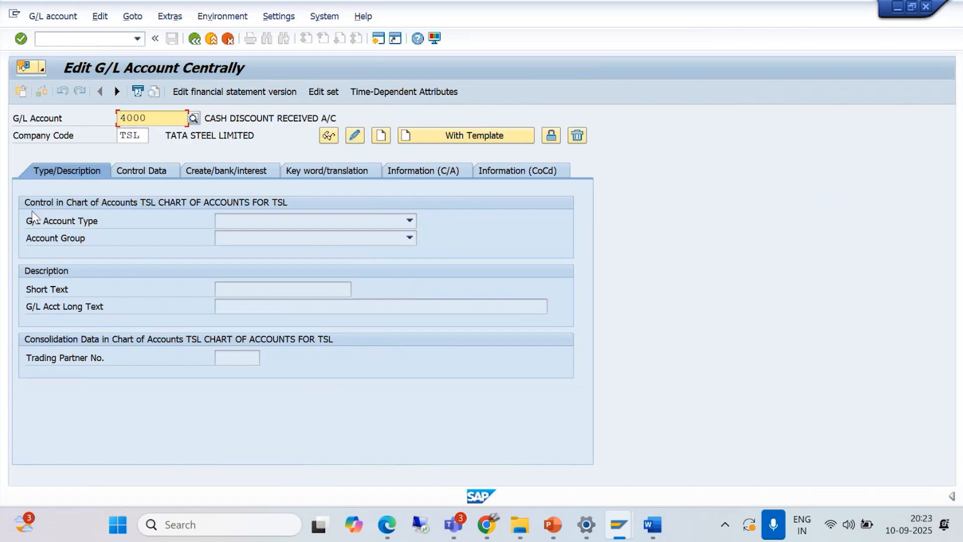
- Set the hierarchy display to "Display accounts in navigation tree" and restart transaction FS00 to apply it
left_click(278, 16)
left_click(290, 35)
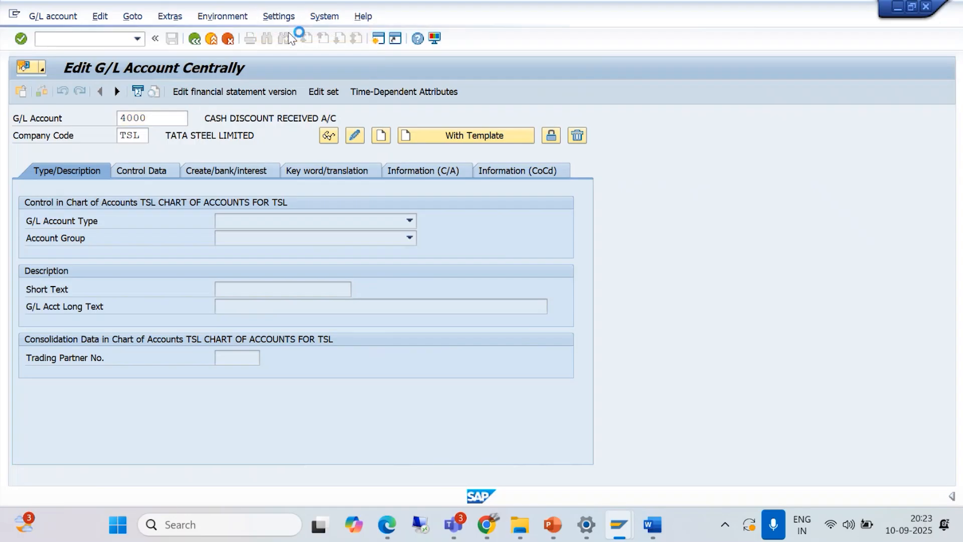
left_click(354, 210)
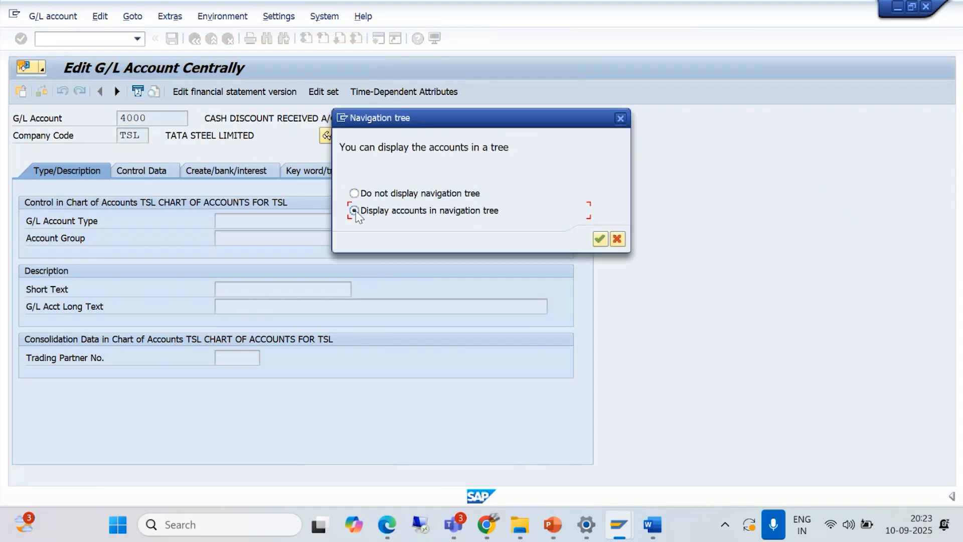
left_click(599, 240)
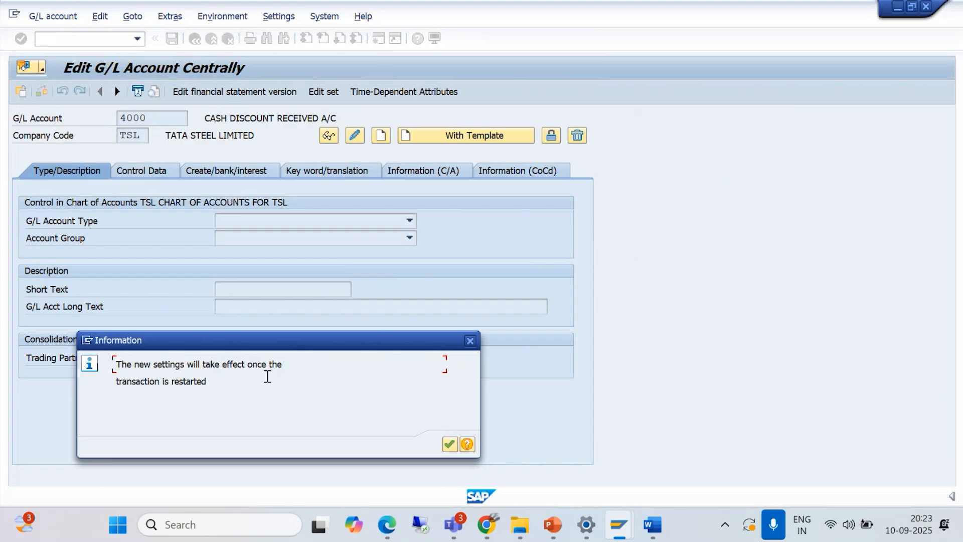
left_click(449, 444)
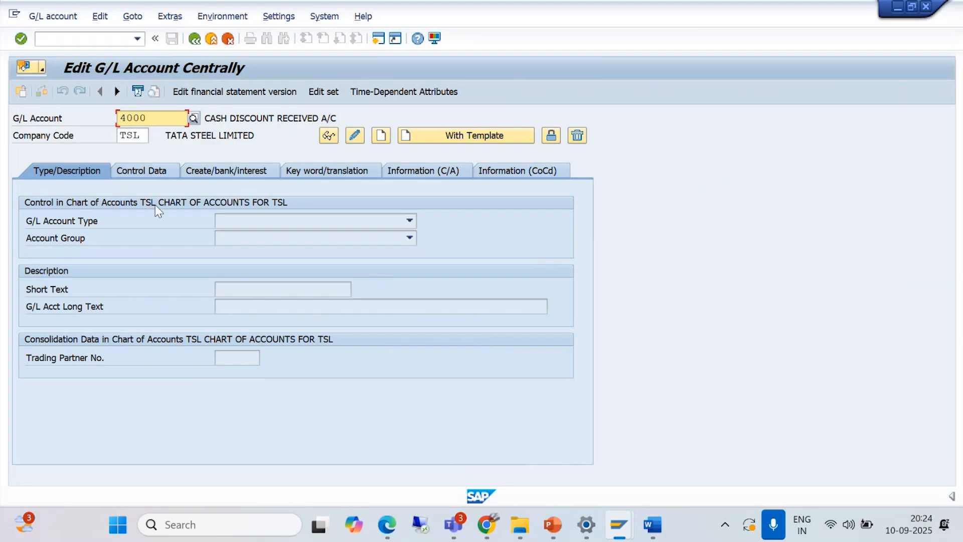
left_click(137, 39)
left_click(118, 54)
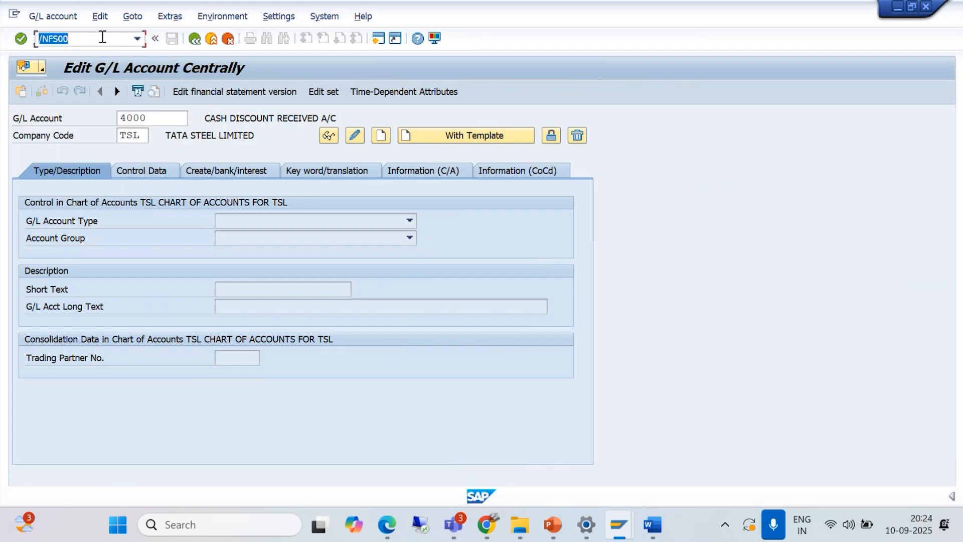
left_click(102, 41)
key("Return")
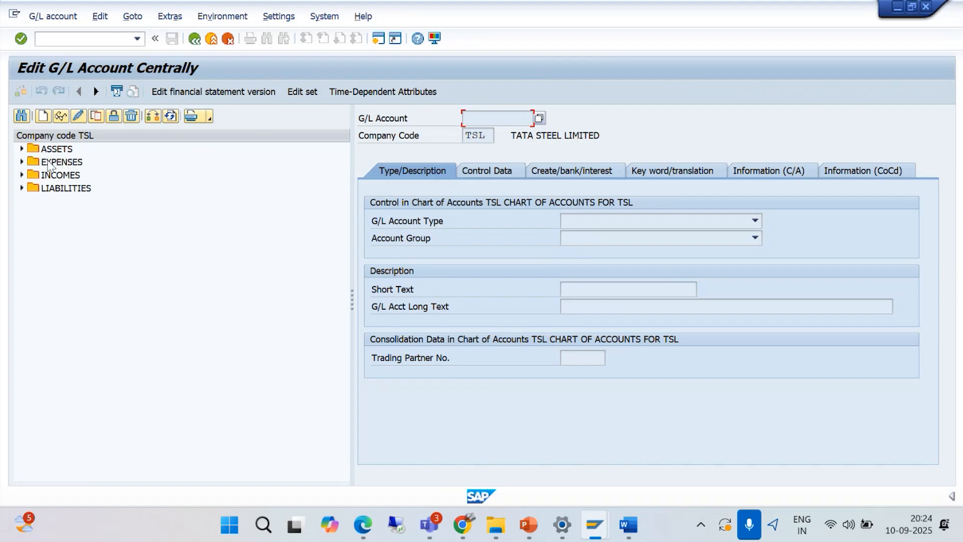
- Expand the ASSETS, EXPENSES, INCOMES and LIABILITIES folders of company code TSL to examine their accounts
left_click(22, 149)
left_click(22, 201)
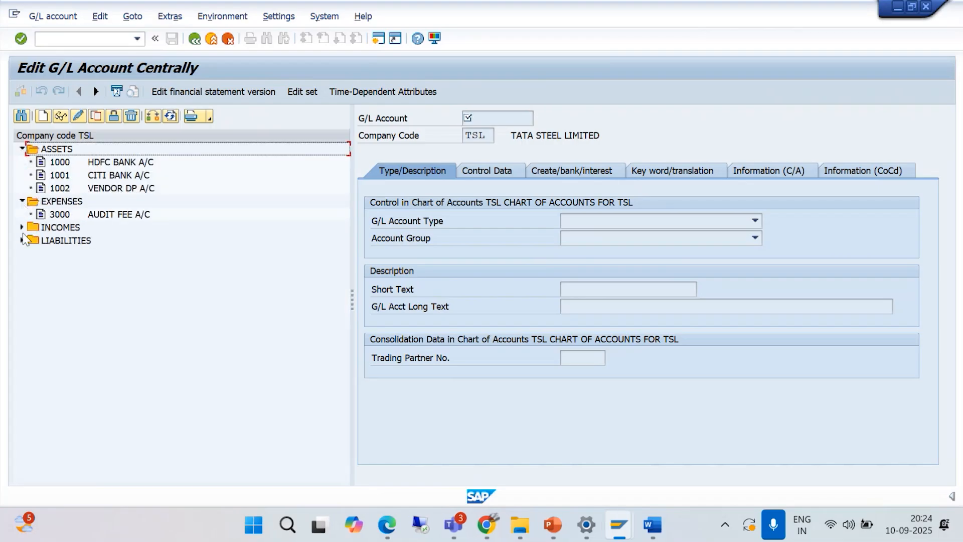
left_click(22, 227)
left_click(22, 253)
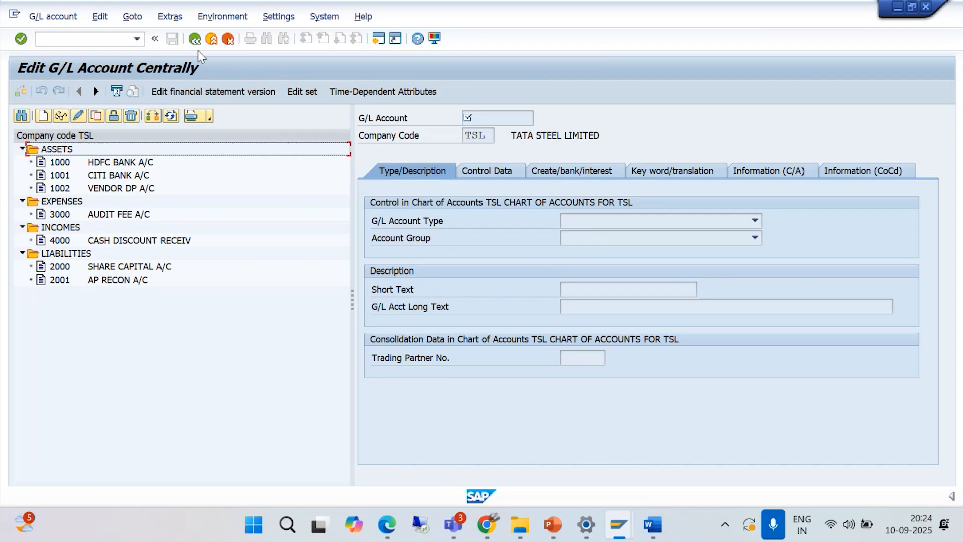
- Exit to SAP Easy Access and run transaction FS00 with /NFS00
left_click(211, 38)
type("/NFS00")
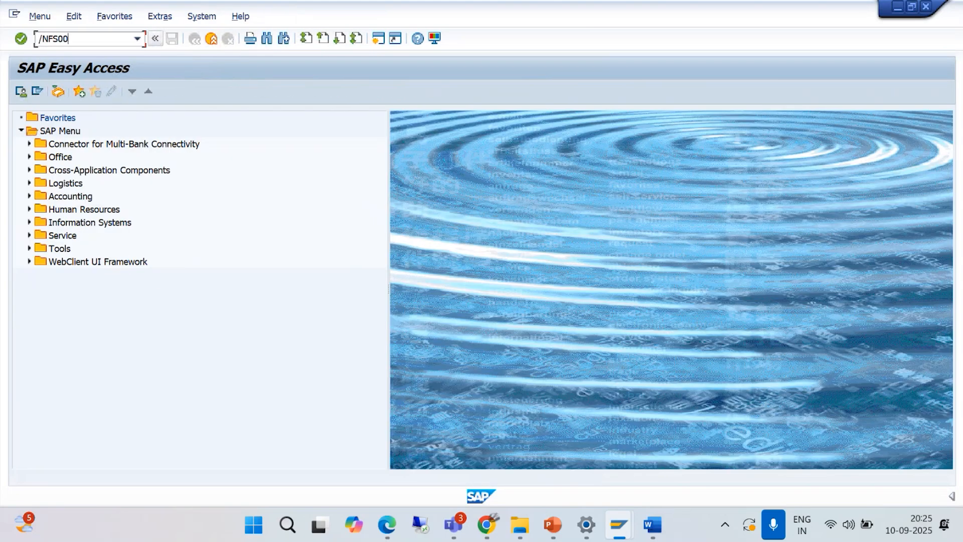
key("Return")
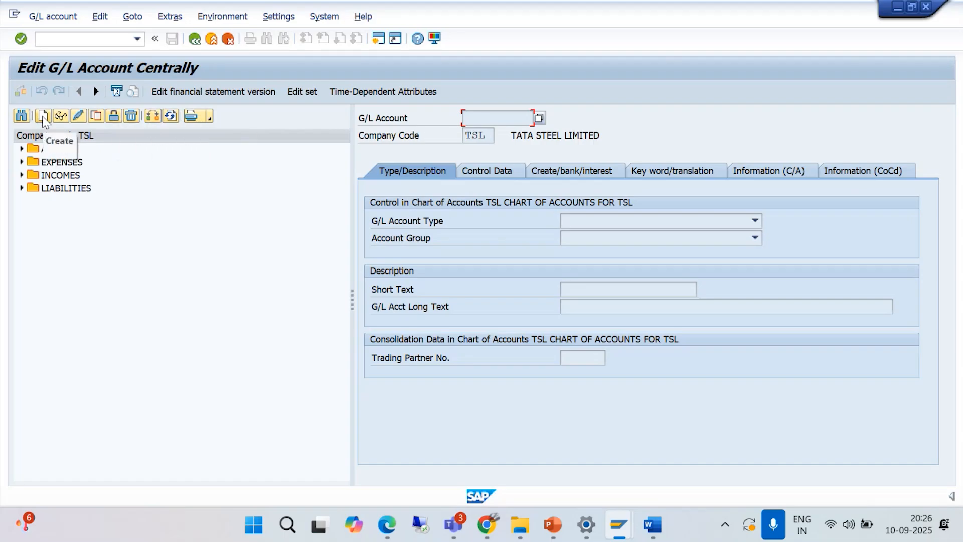
- Open a new session, run transaction OBD4 and position the G/L account groups list at chart of accounts BAJM
left_click(380, 42)
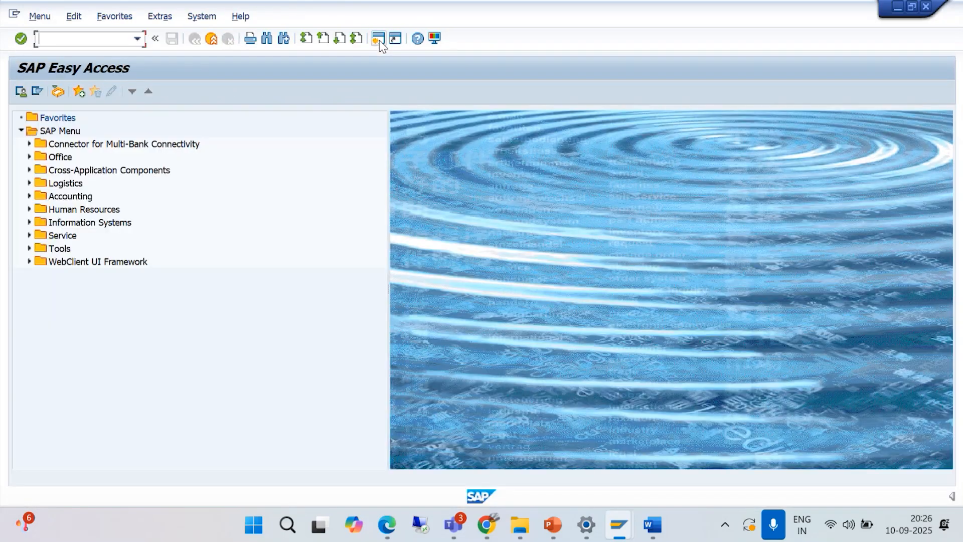
type("/NOBD4")
key("Return")
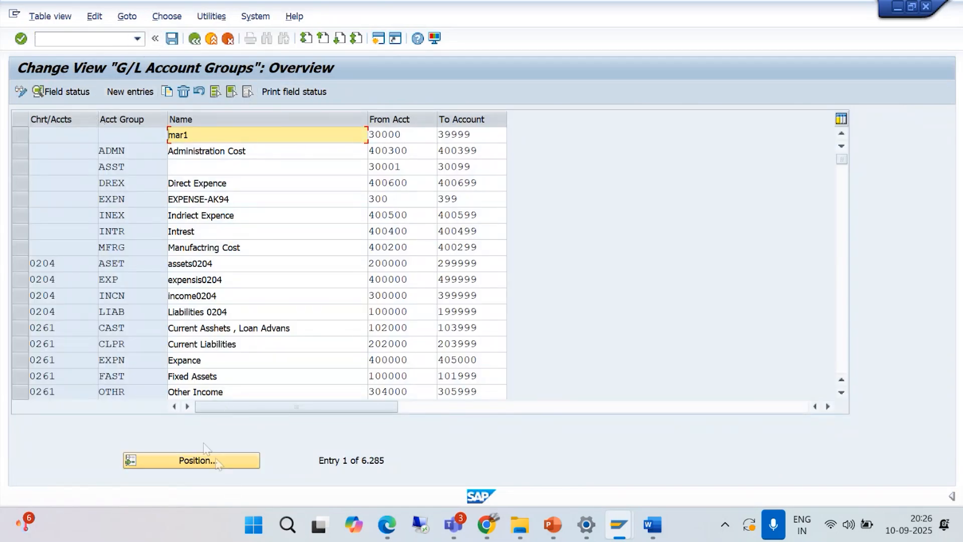
left_click(194, 464)
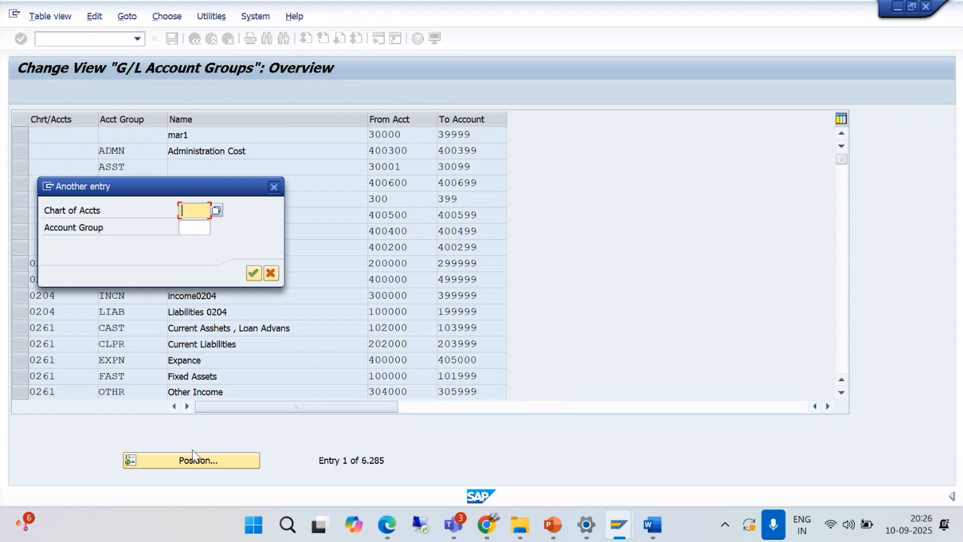
type("BAJM")
left_click(253, 275)
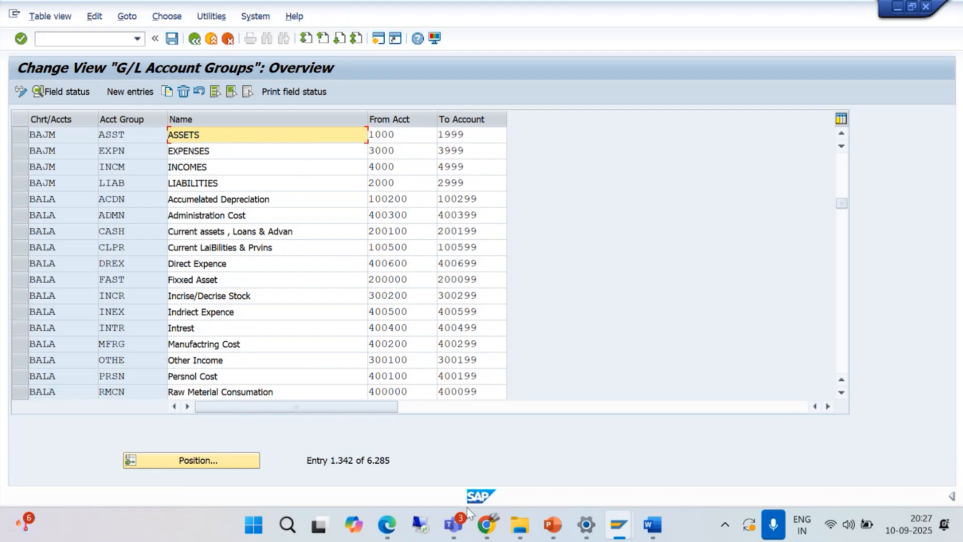
- Return to the Edit G/L Account Centrally session and start creating G/L account 1000 in company code BAJM
mouse_move(626, 524)
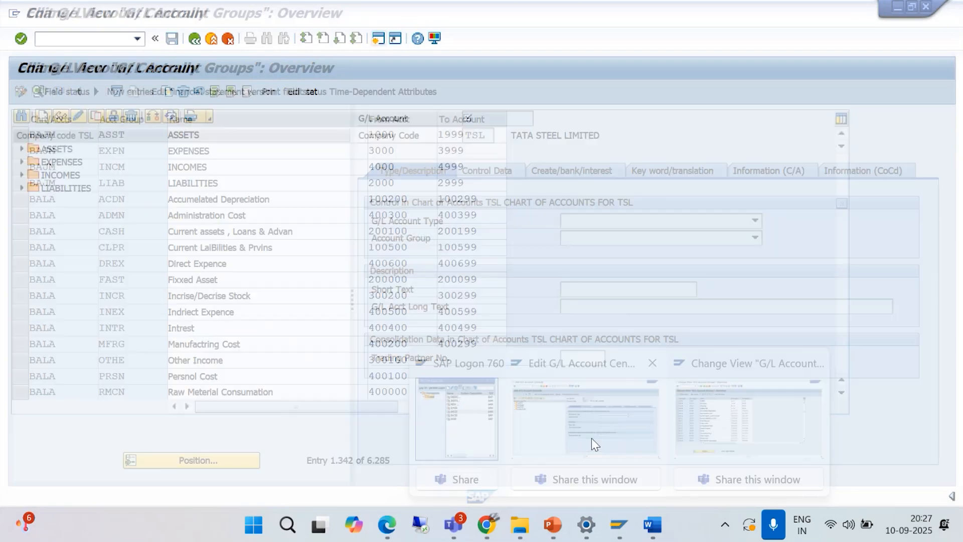
left_click(591, 438)
left_click(44, 117)
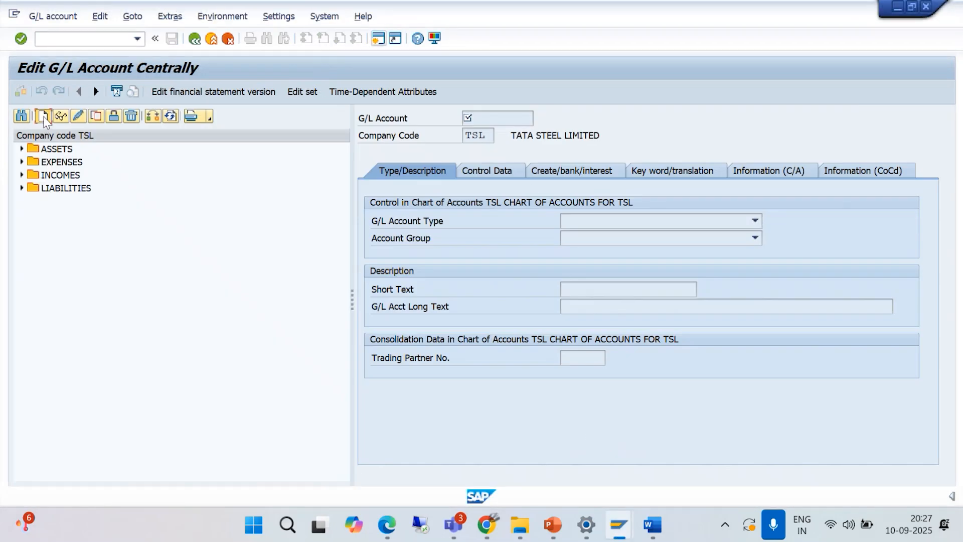
type("1000")
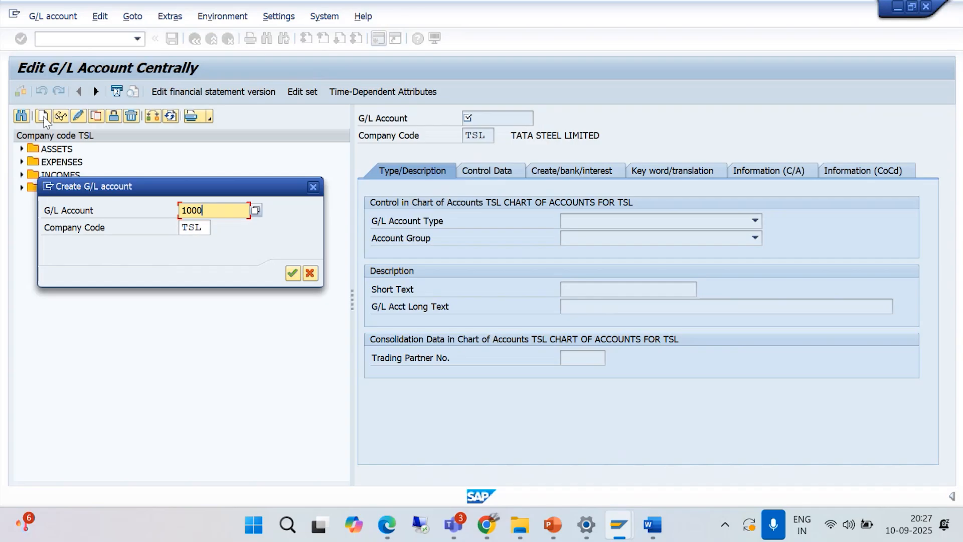
left_click_drag(202, 227, 180, 227)
type("BAJM")
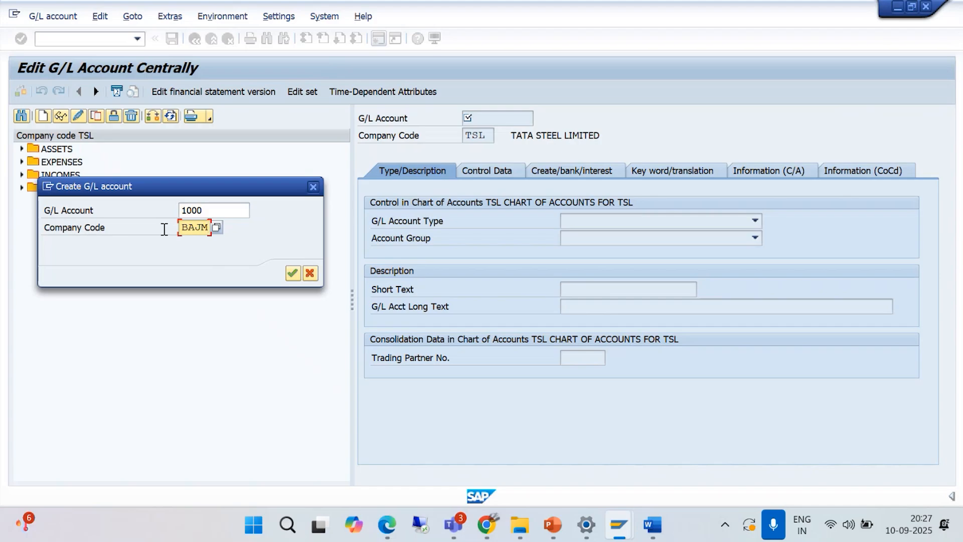
left_click(292, 273)
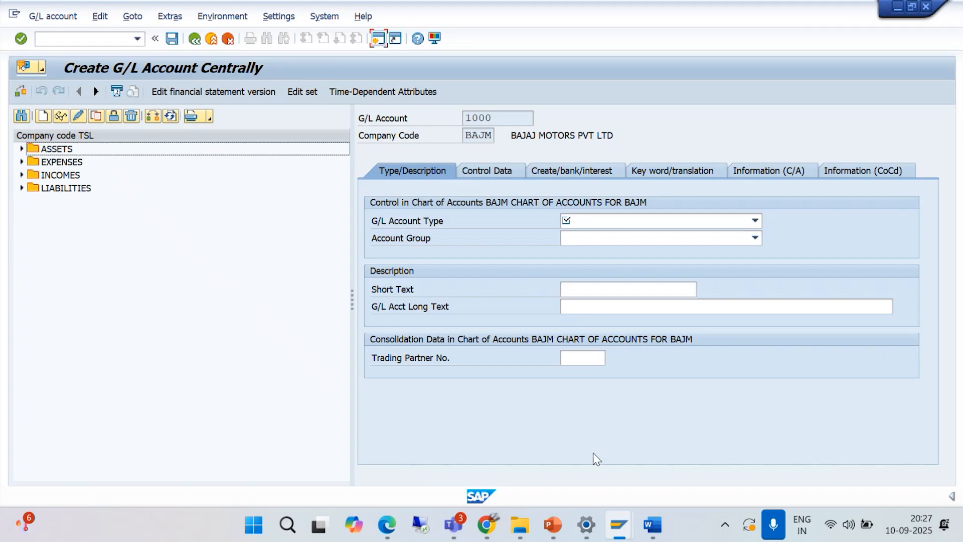
- Check the number ranges of the BAJM account groups in the G/L Account Groups session
mouse_move(614, 525)
left_click(723, 445)
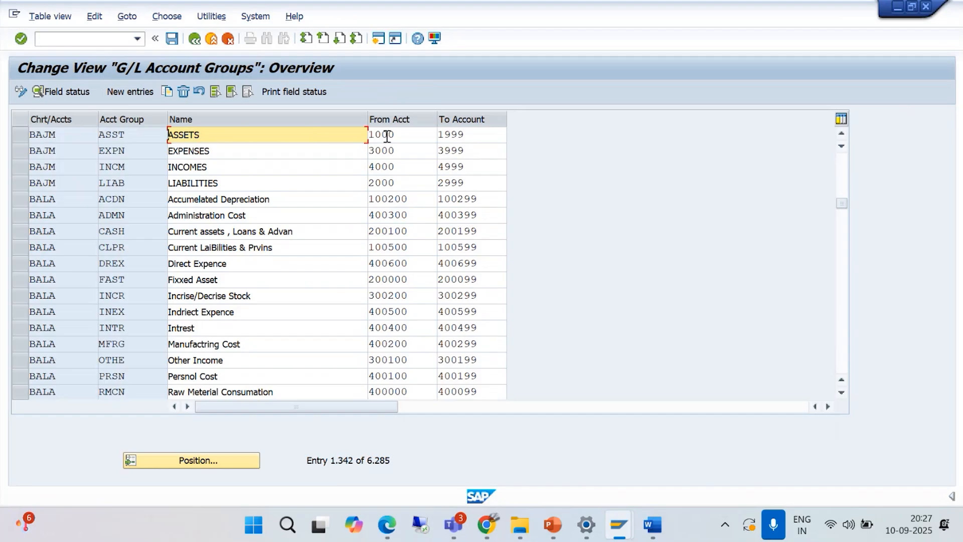
left_click(897, 6)
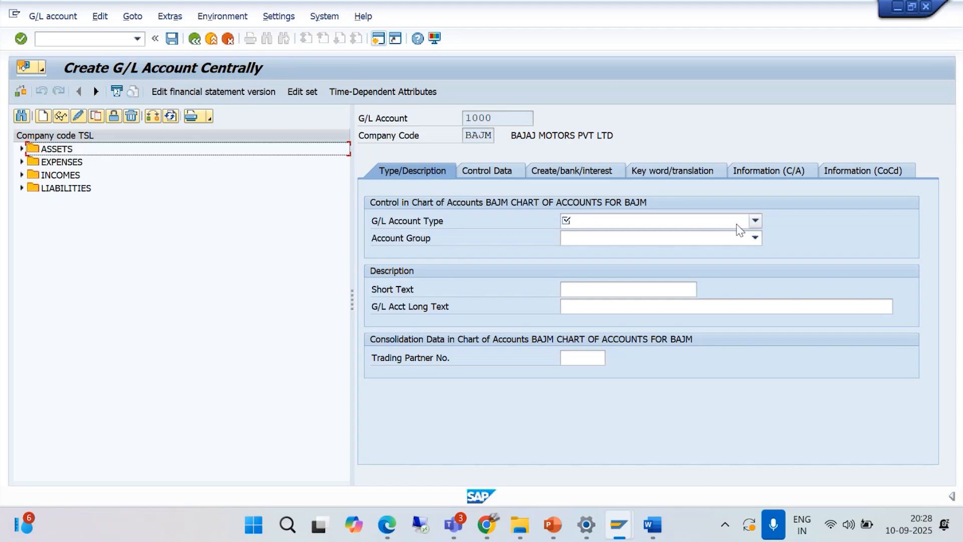
- Set the new account's type to X Balance Sheet Account and its account group to ASST ASSETS, consulting the BAJM account groups list
left_click(755, 222)
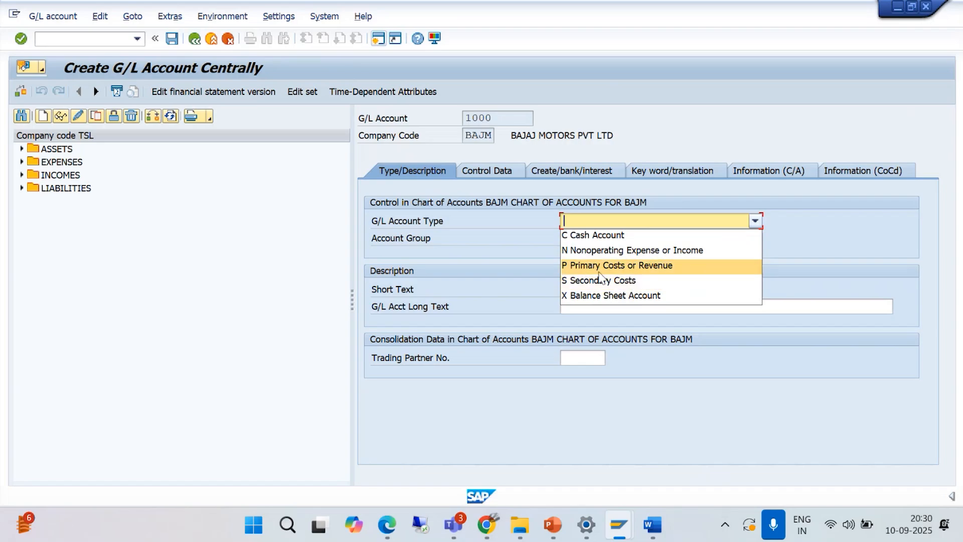
left_click(617, 296)
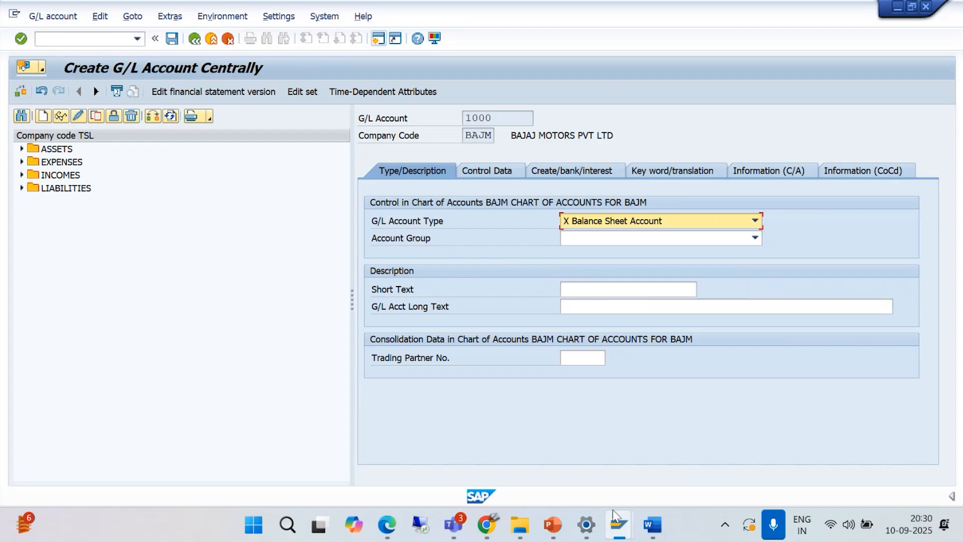
mouse_move(616, 516)
left_click(673, 360)
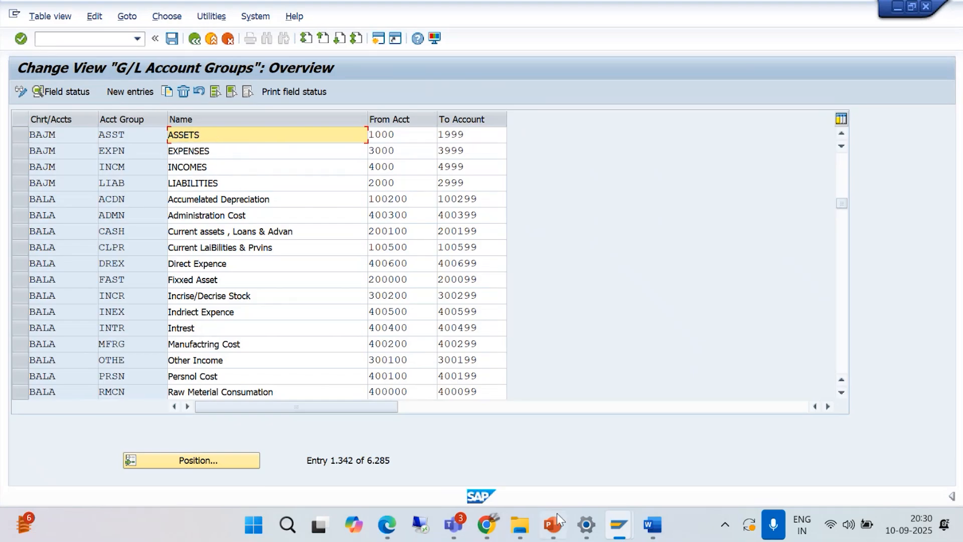
mouse_move(618, 524)
left_click(602, 442)
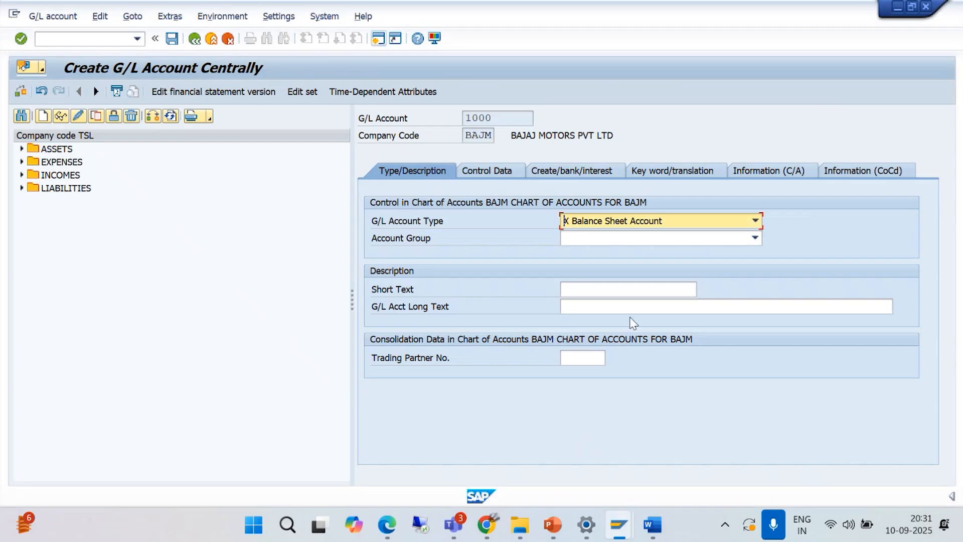
left_click(755, 239)
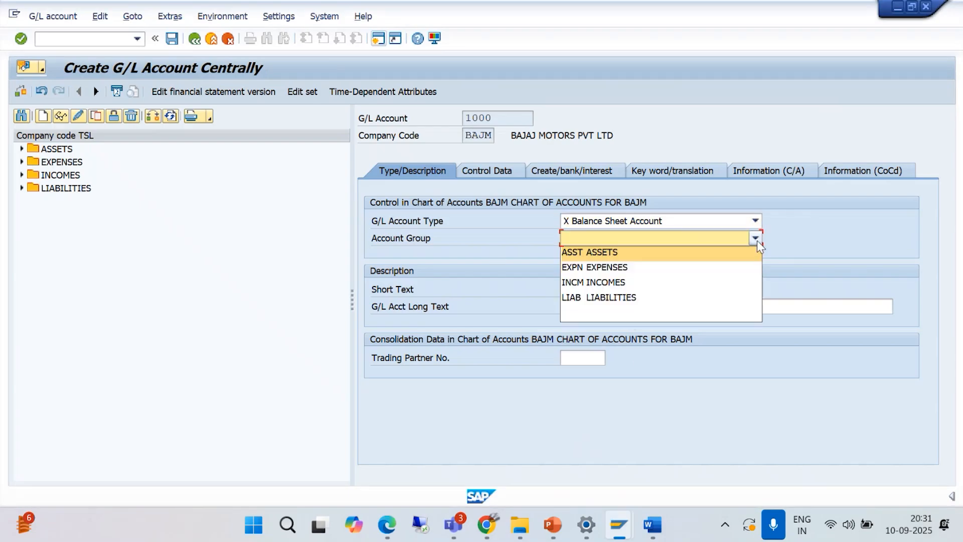
left_click(602, 252)
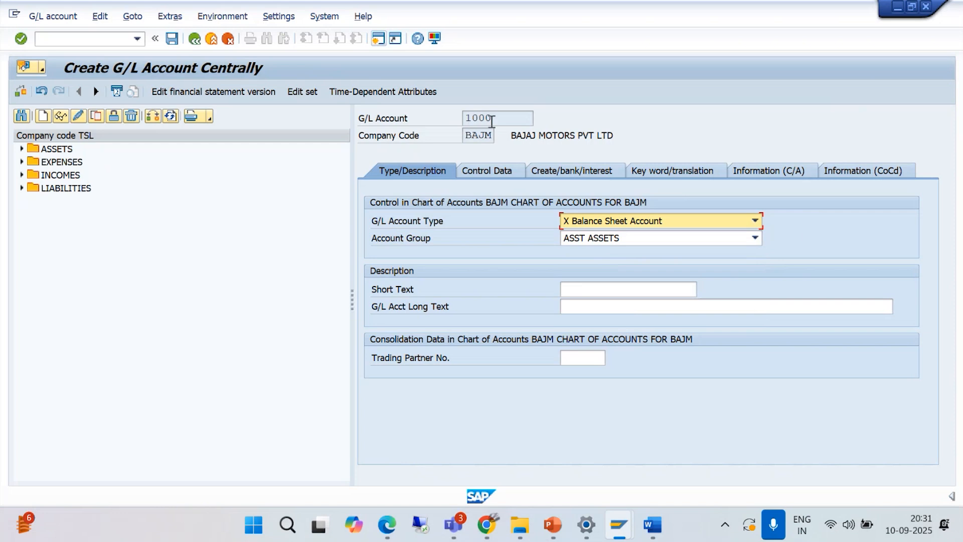
- Change the G/L account type of account 1000 to P Primary Costs or Revenue
left_click(755, 221)
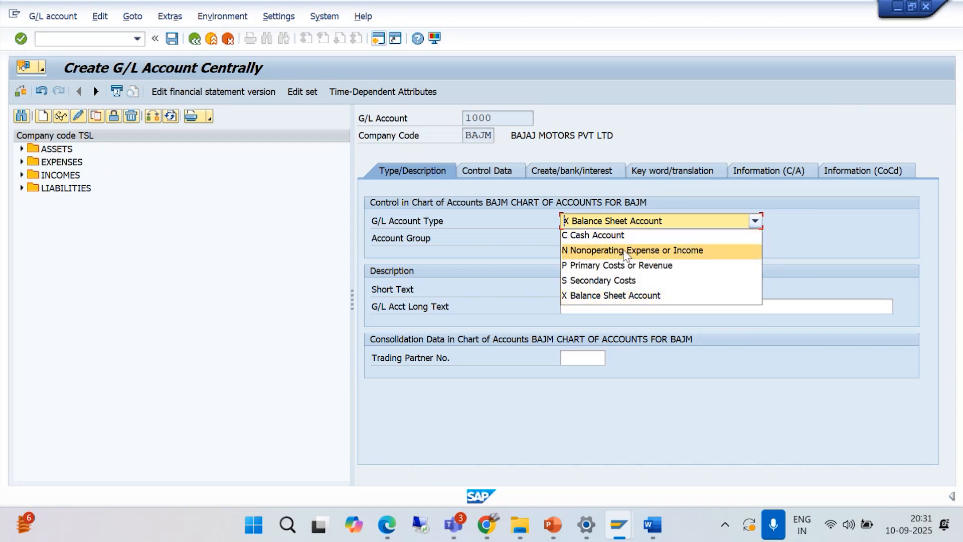
left_click(617, 266)
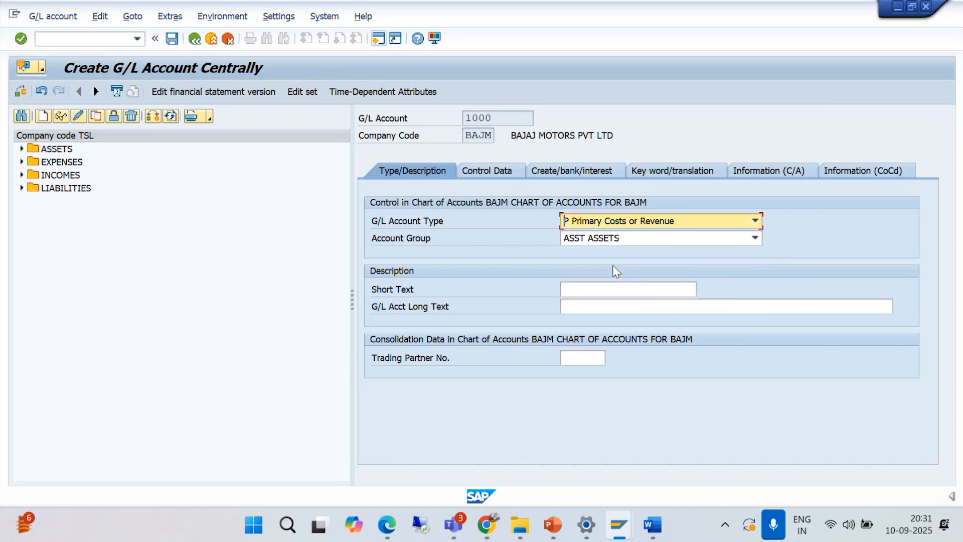
- Try account group EXPN EXPENSES for account 1000, review the account type choices, and restore the group to ASST ASSETS
left_click(756, 237)
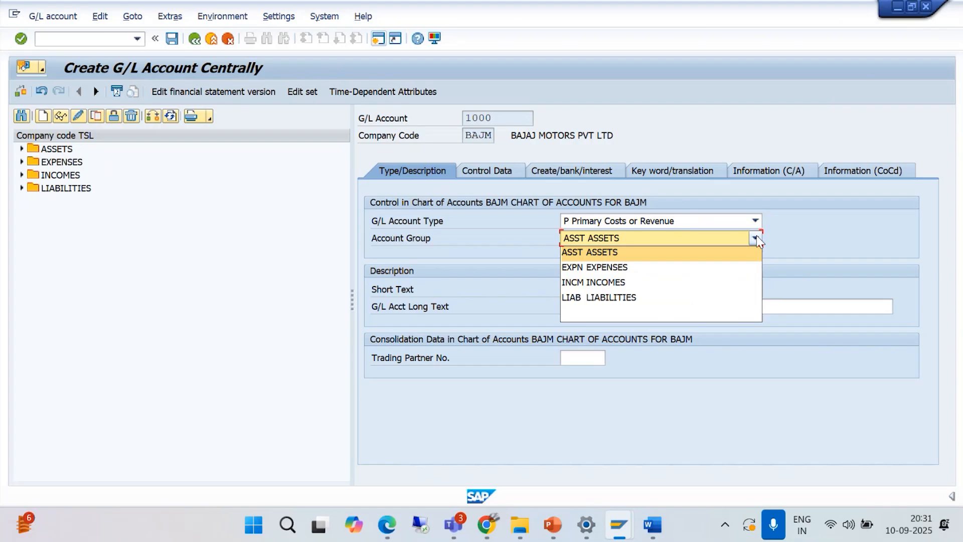
left_click(617, 268)
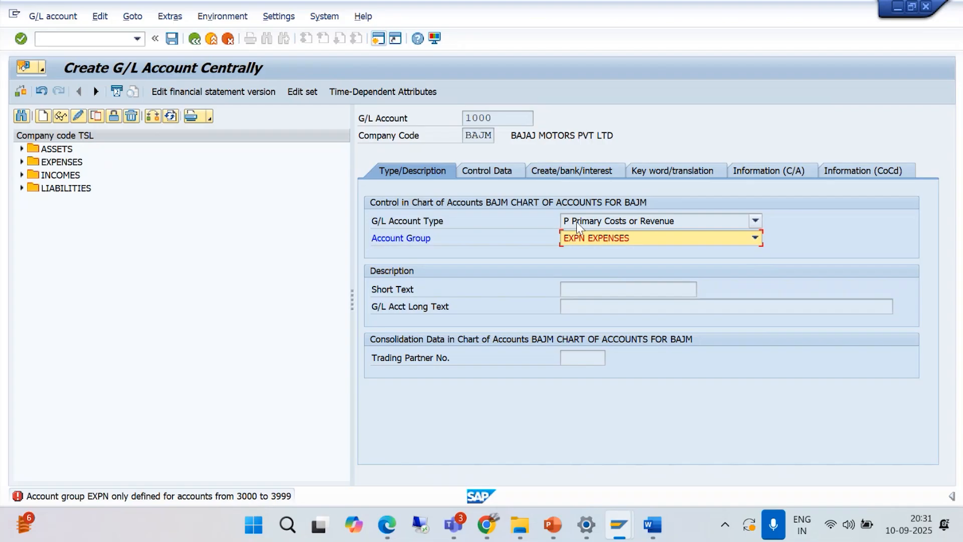
left_click(755, 221)
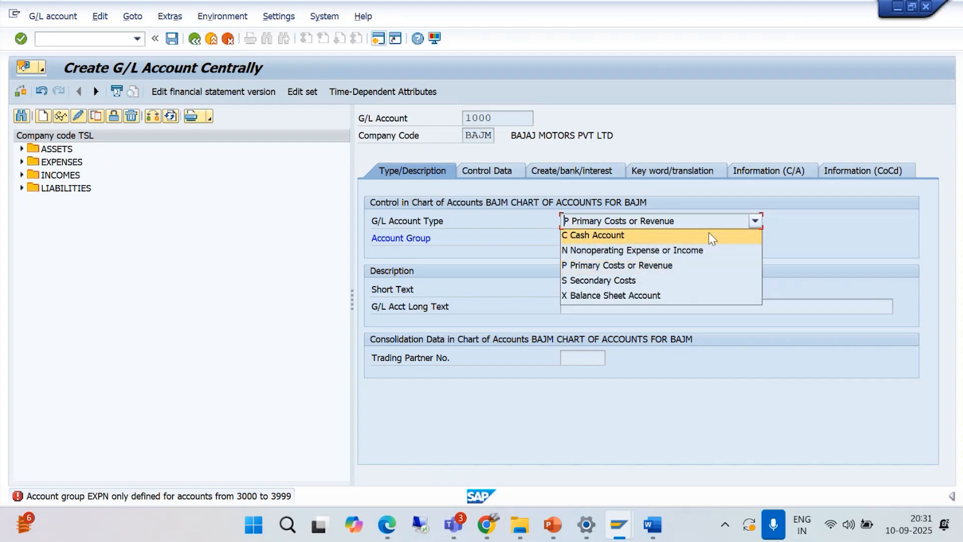
left_click(631, 304)
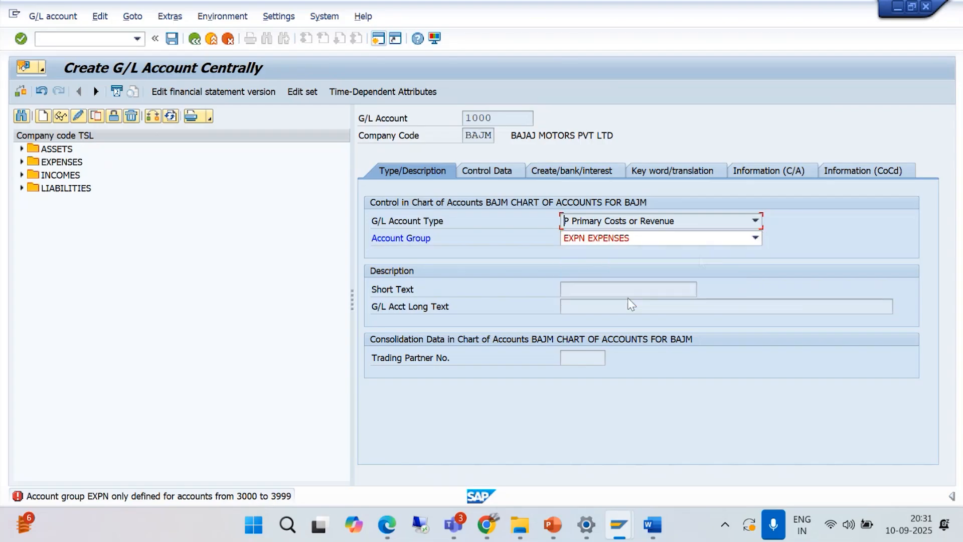
left_click(753, 238)
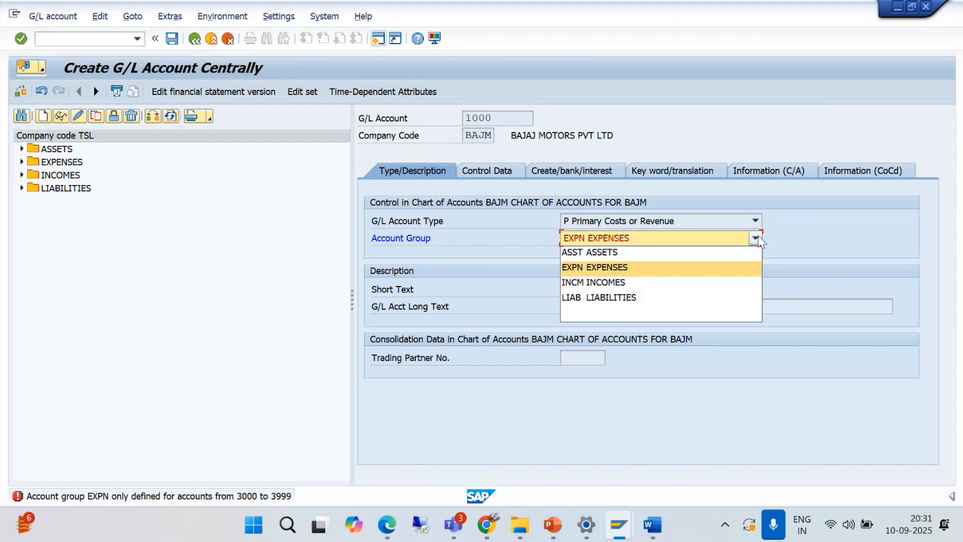
left_click(613, 252)
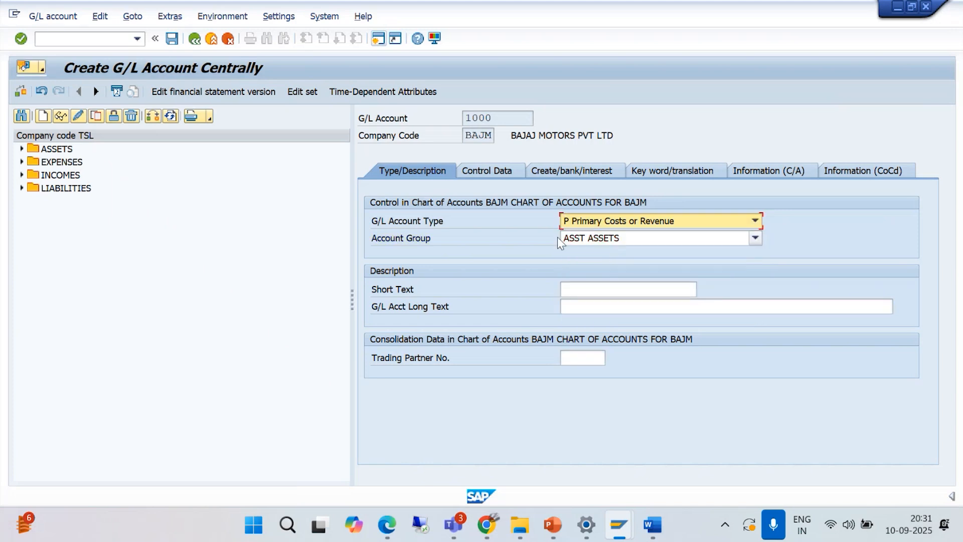
- Enter HDFC BANK A/C as both the short text and the G/L account long text of account 1000
left_click(581, 291)
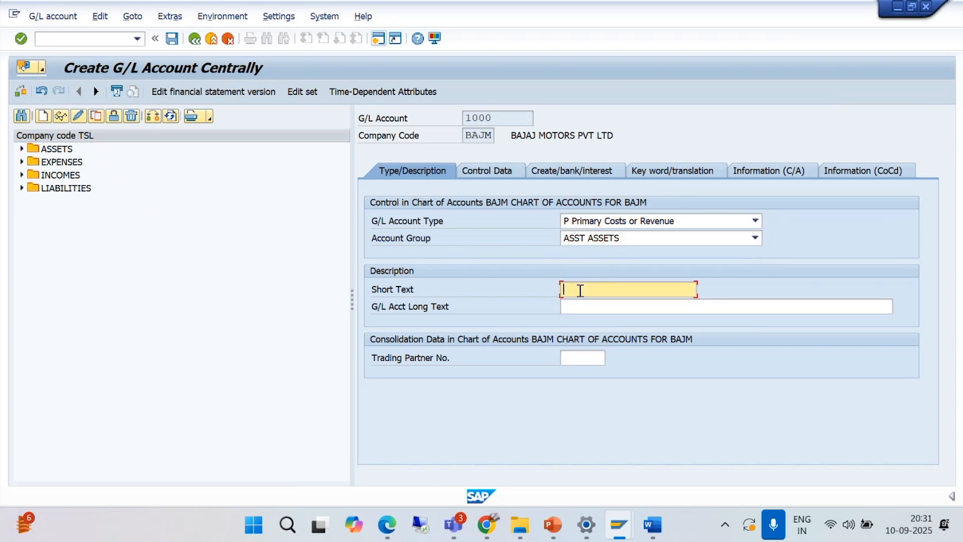
type("HDFC BAN")
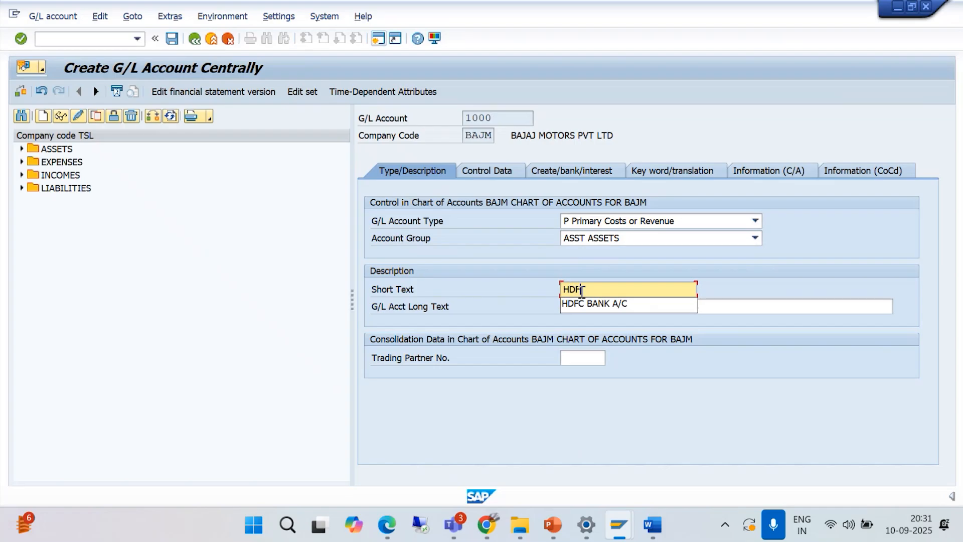
type("K A/C")
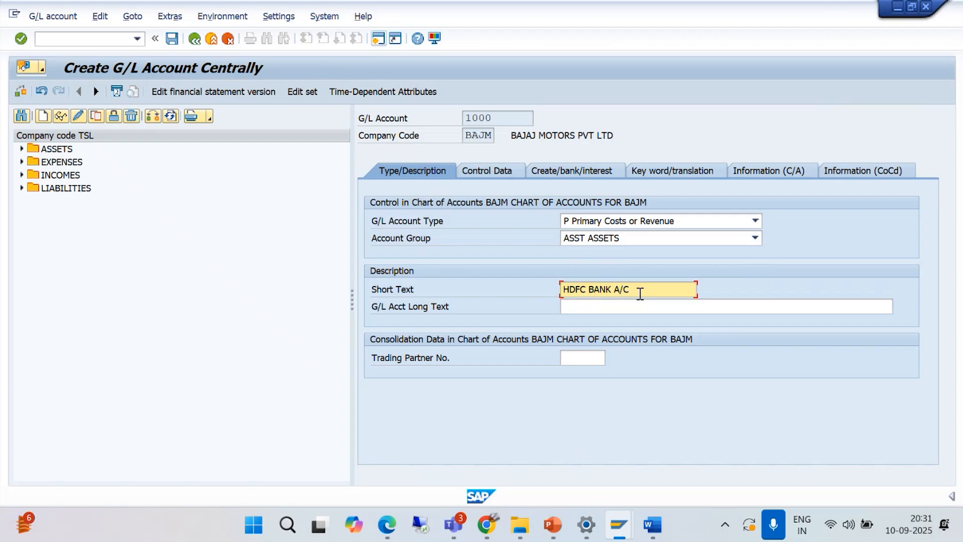
left_click(579, 307)
type("HD")
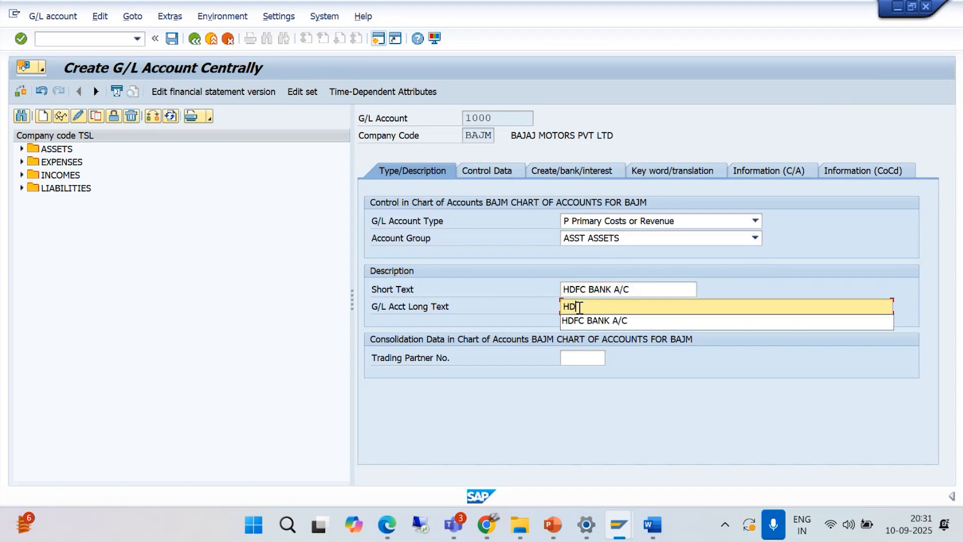
type("FC BANK A/C")
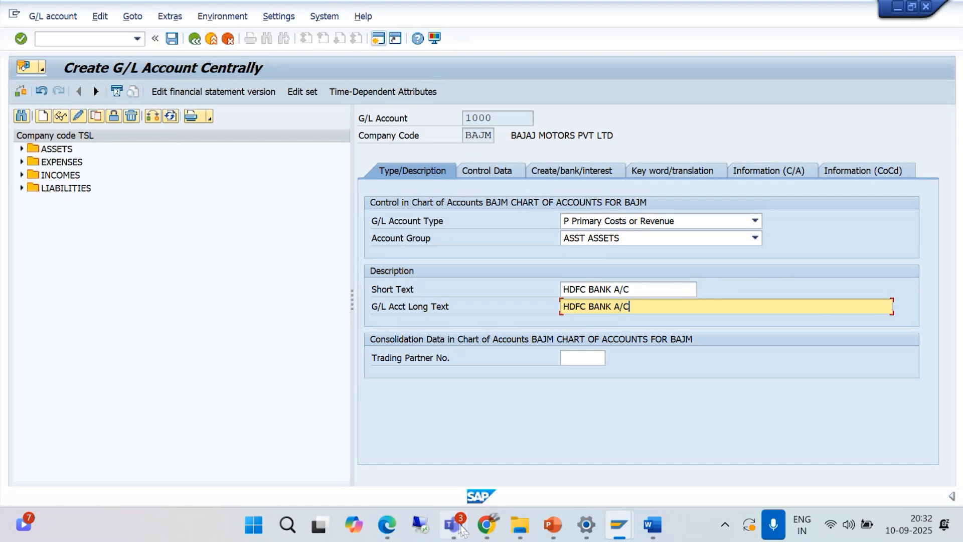
mouse_move(461, 529)
left_click(435, 465)
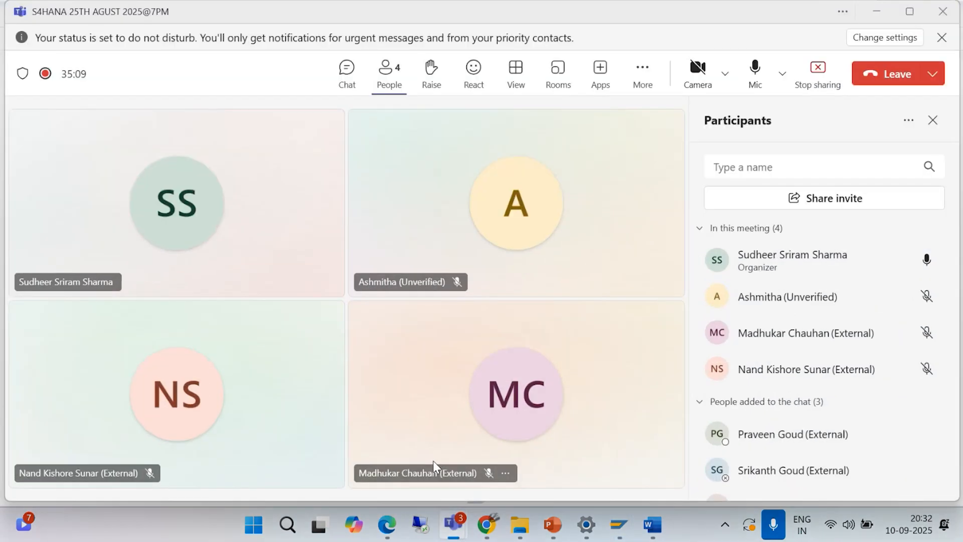
left_click(877, 12)
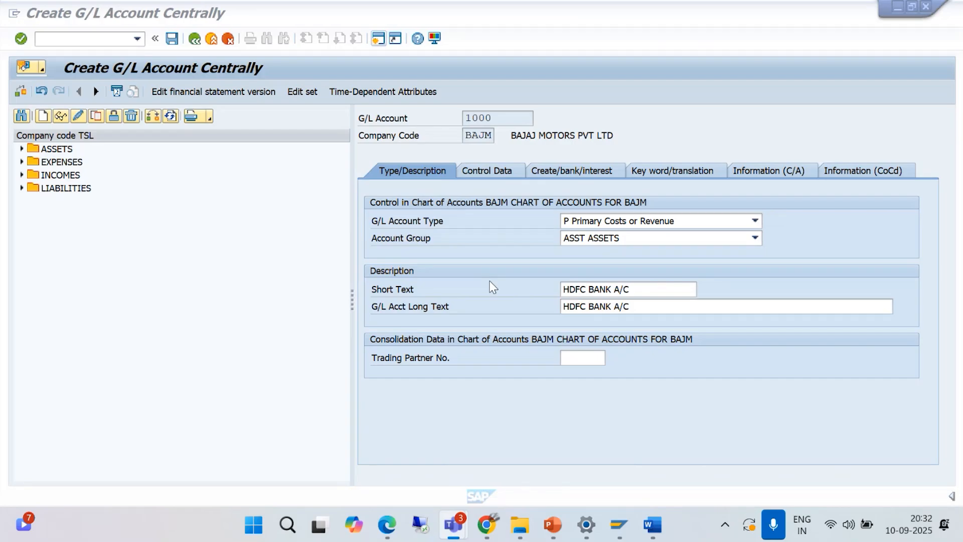
- In the control data of account 1000, enable Balances in Local Crcy Only
left_click(509, 171)
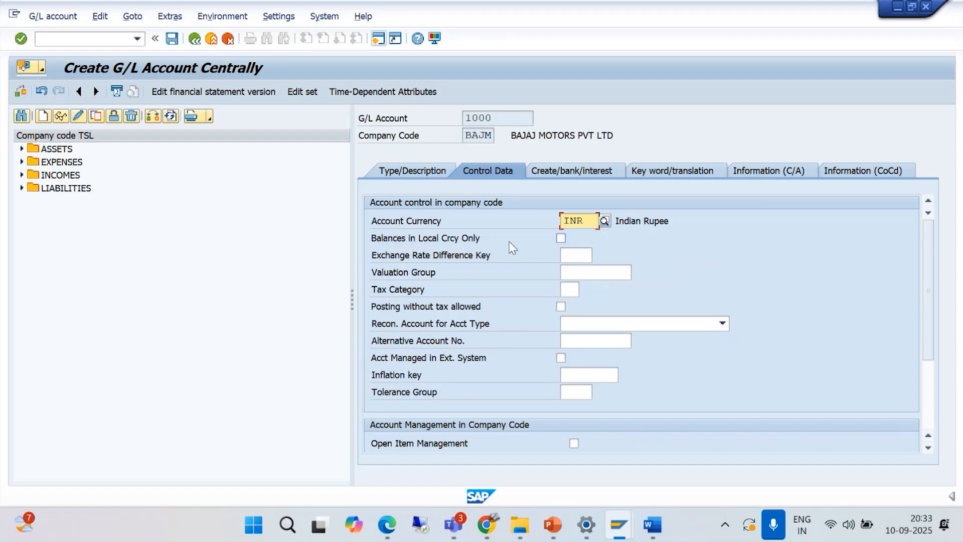
left_click(561, 239)
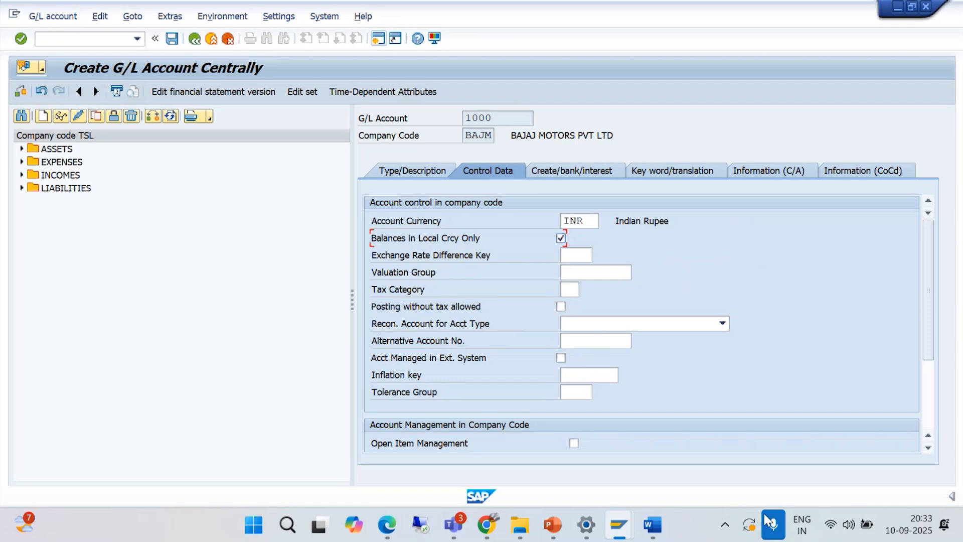
- Switch to the GL Setting document in Word and read the instructions for creating a G/L account, including its control data and field status group
left_click(652, 524)
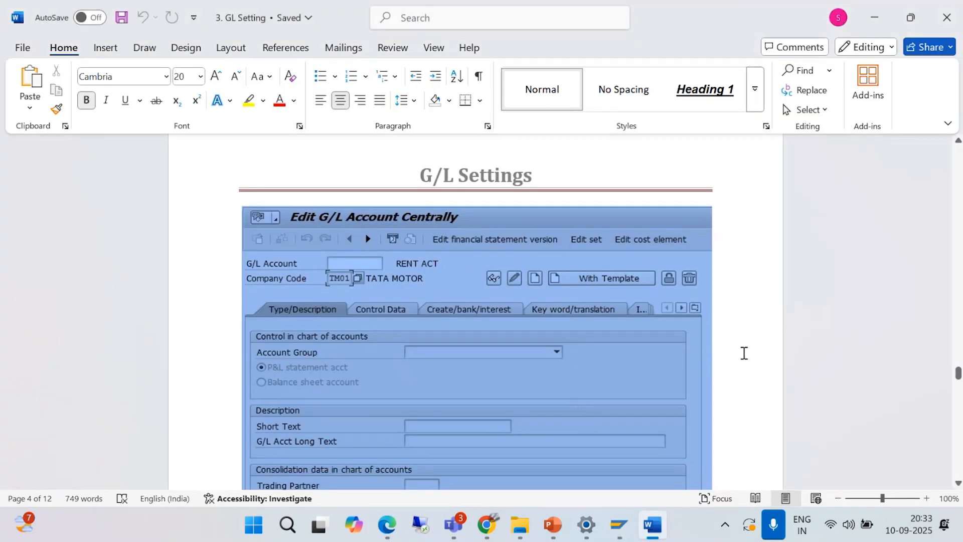
scroll(737, 353, "down", 3)
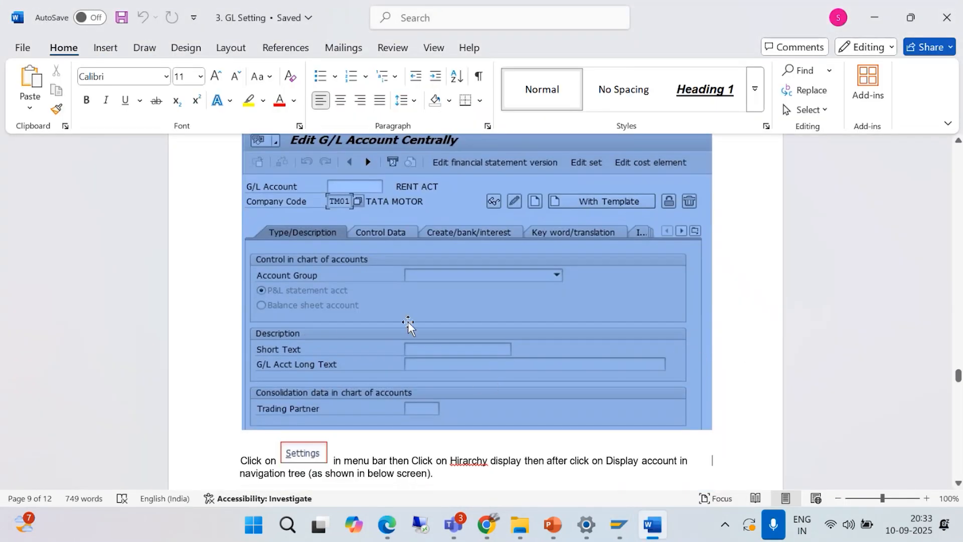
scroll(441, 278, "down", 4)
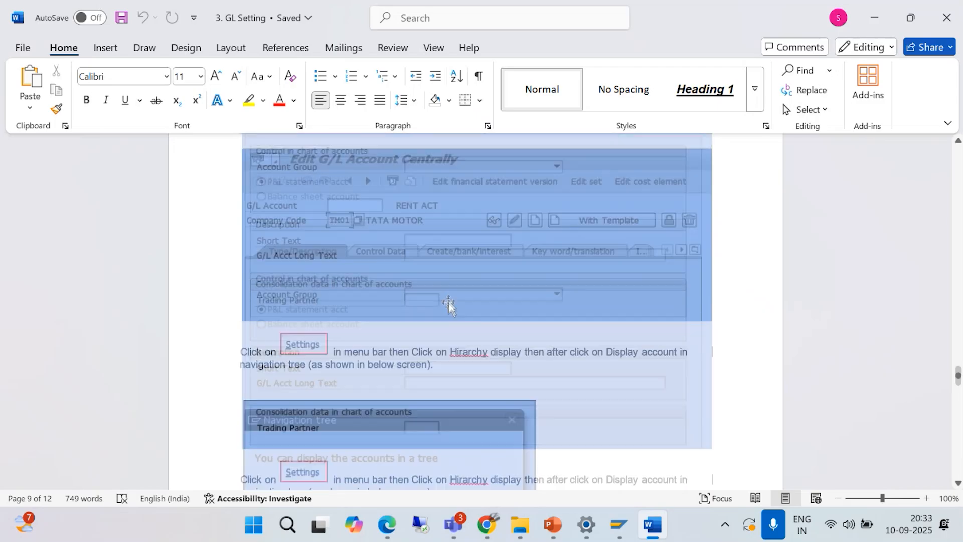
scroll(449, 300, "up", 5)
scroll(449, 300, "down", 7)
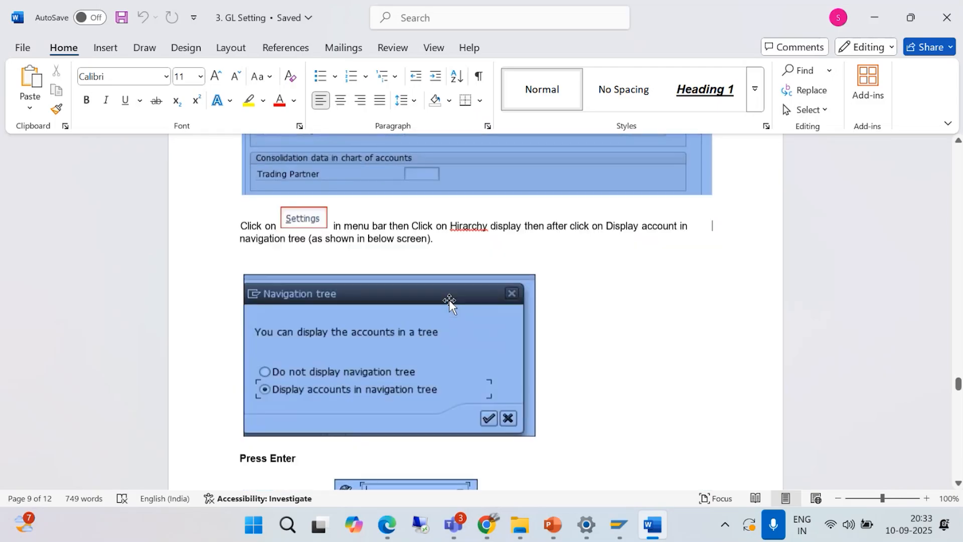
scroll(449, 301, "down", 1)
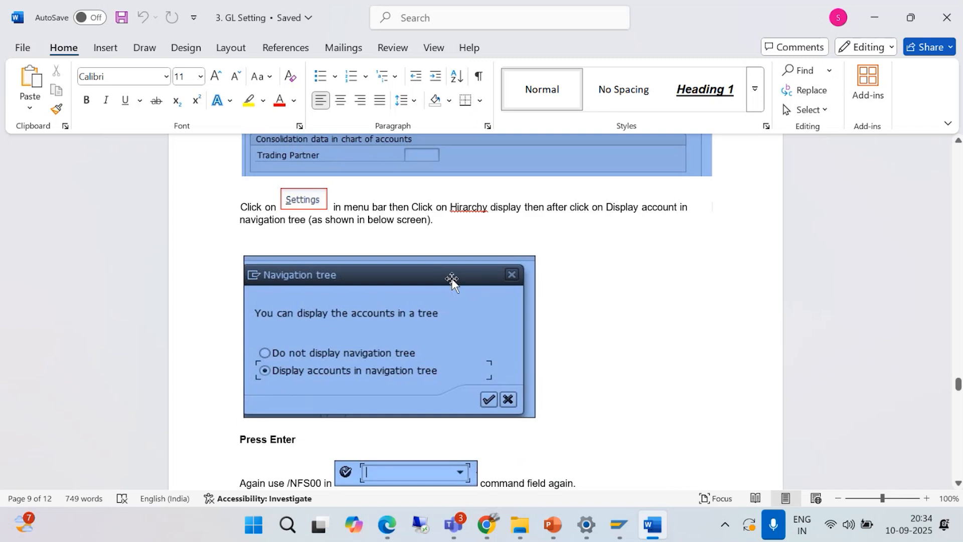
scroll(486, 306, "down", 15)
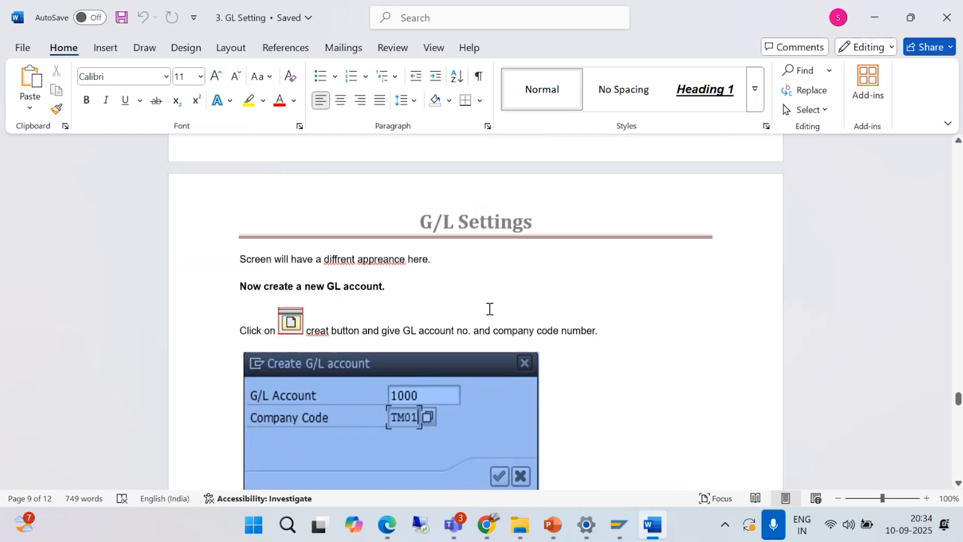
scroll(489, 308, "down", 14)
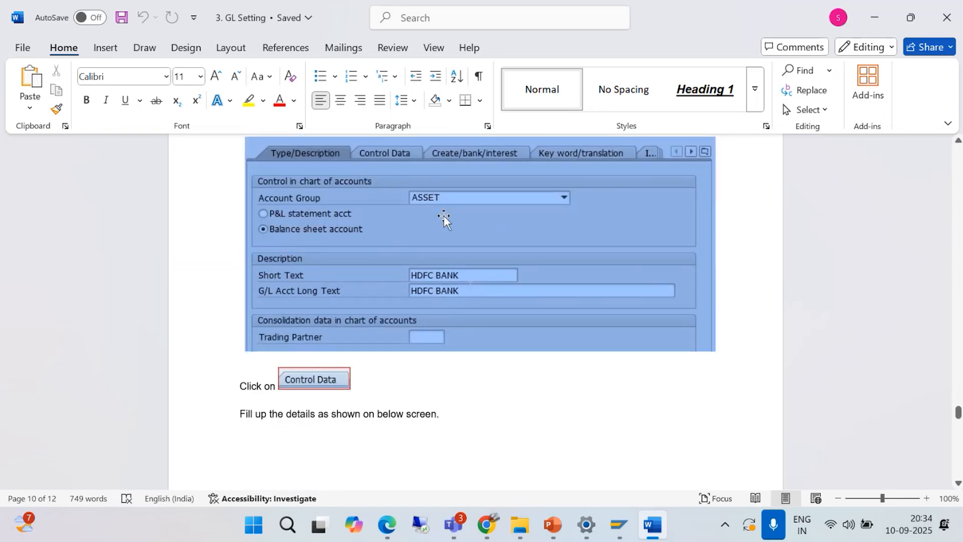
scroll(446, 278, "down", 5)
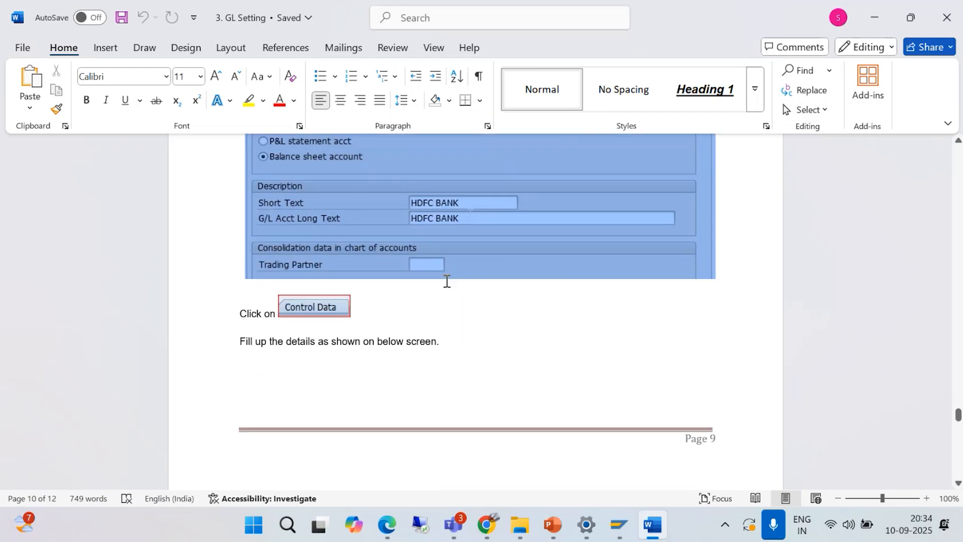
scroll(442, 286, "up", 6)
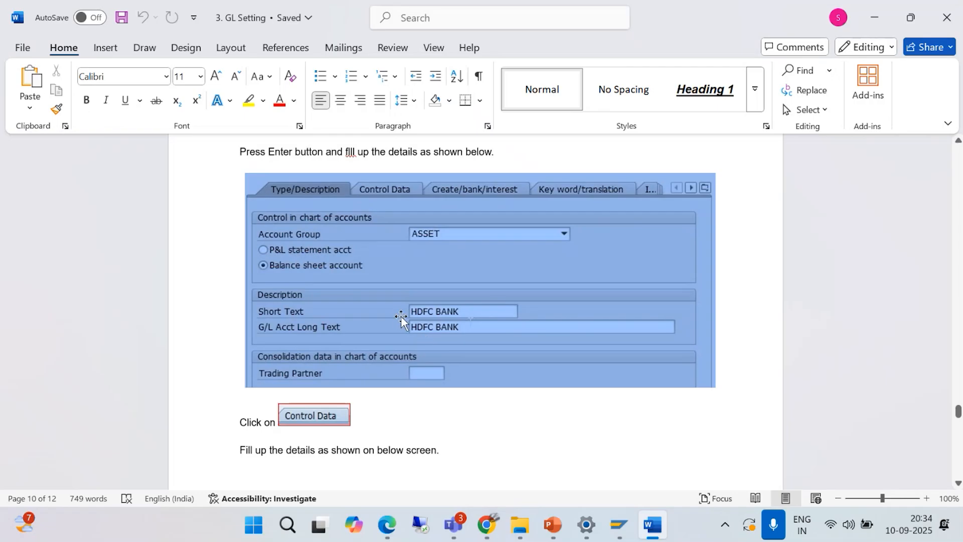
scroll(395, 291, "down", 6)
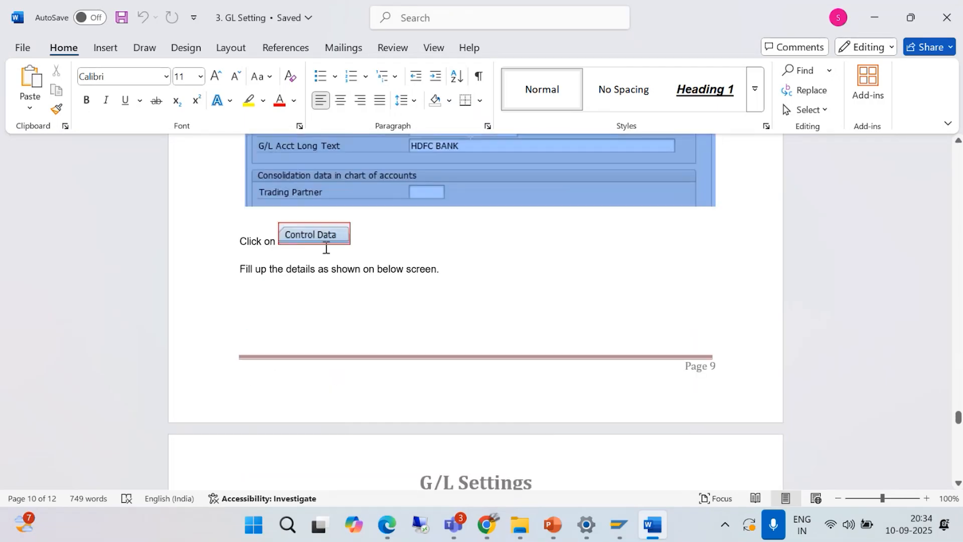
scroll(326, 247, "down", 9)
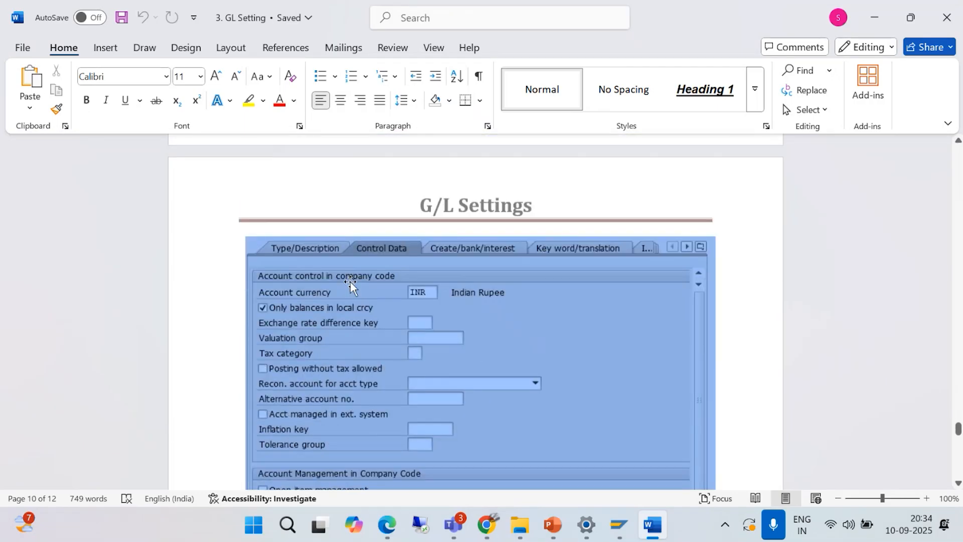
scroll(350, 281, "down", 1)
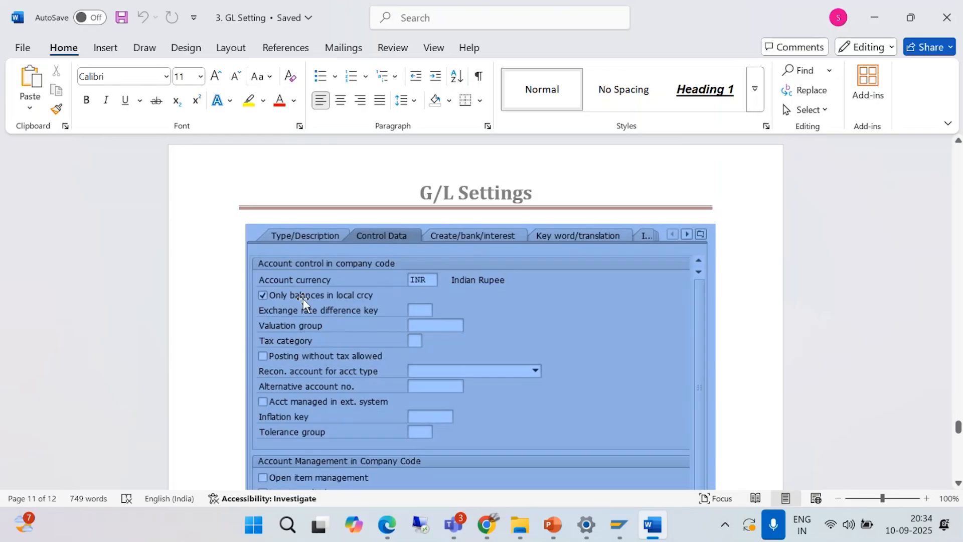
scroll(350, 300, "down", 3)
scroll(350, 300, "down", 7)
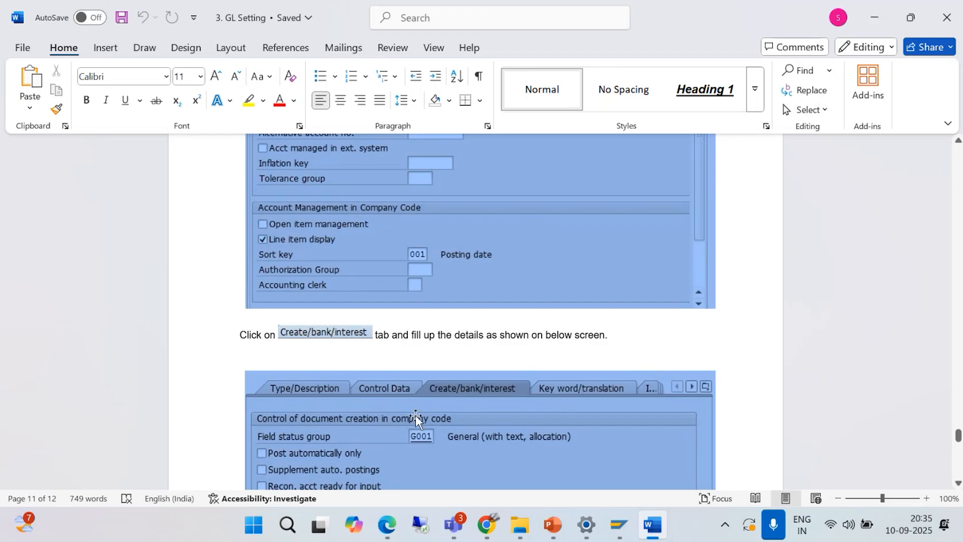
scroll(397, 405, "down", 3)
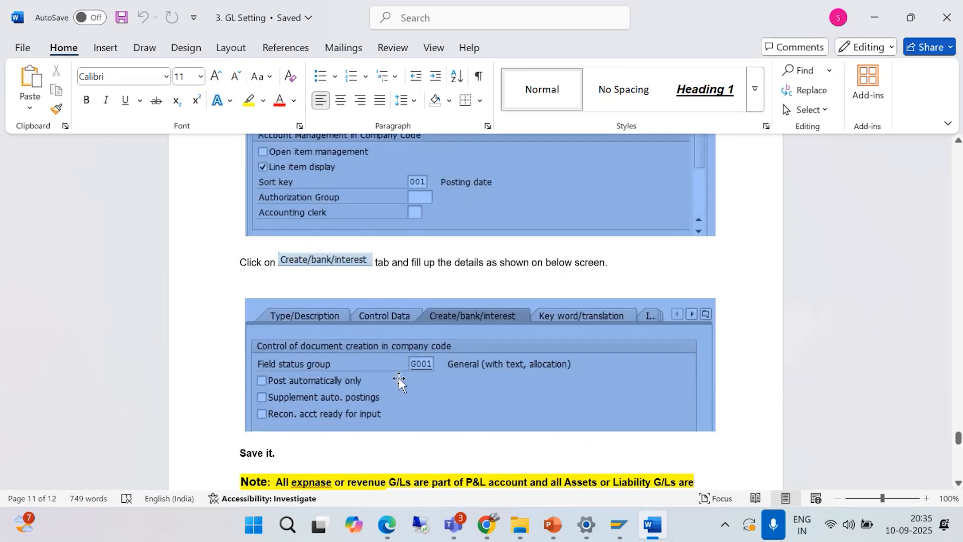
scroll(399, 387, "up", 10)
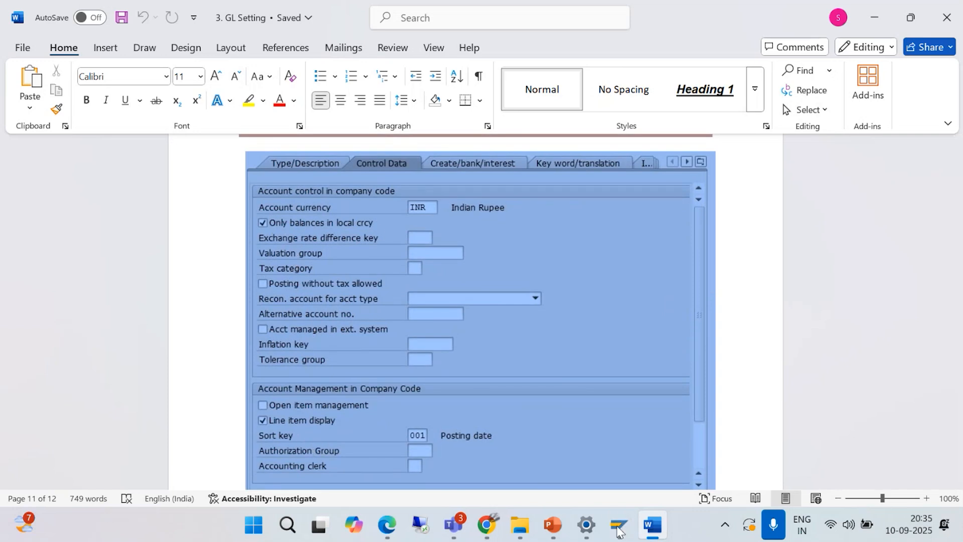
- Return to the Create G/L Account Centrally session and set the account's sort key to 001 Posting date
mouse_move(618, 525)
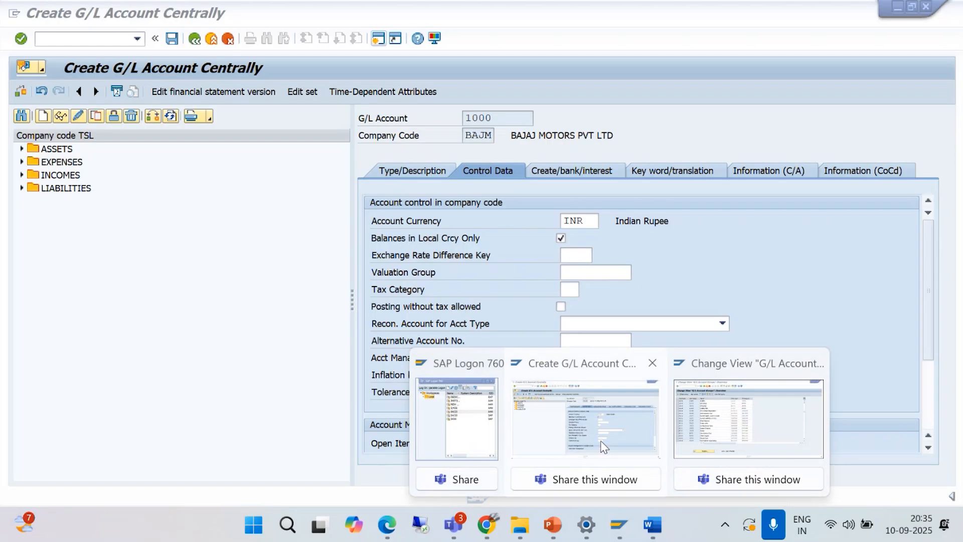
left_click(600, 441)
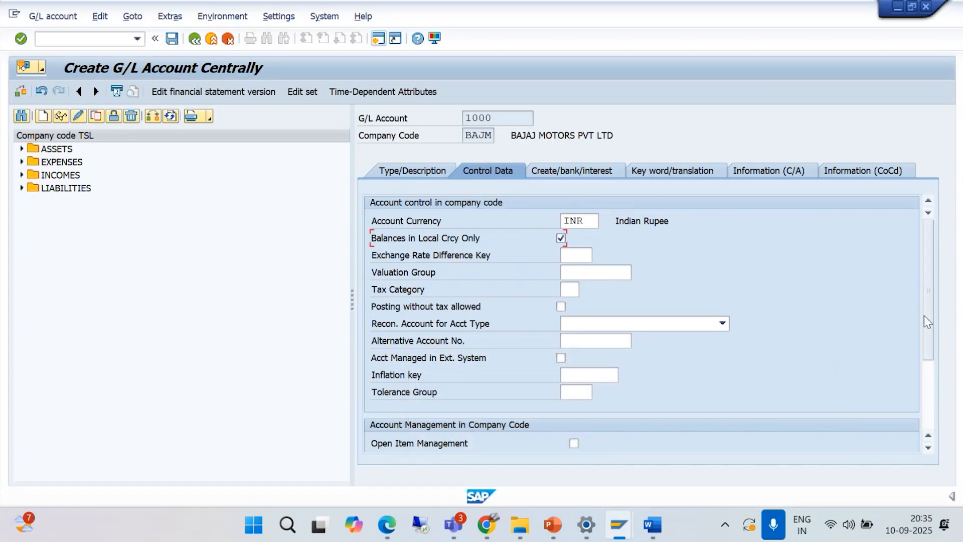
left_click_drag(929, 317, 935, 388)
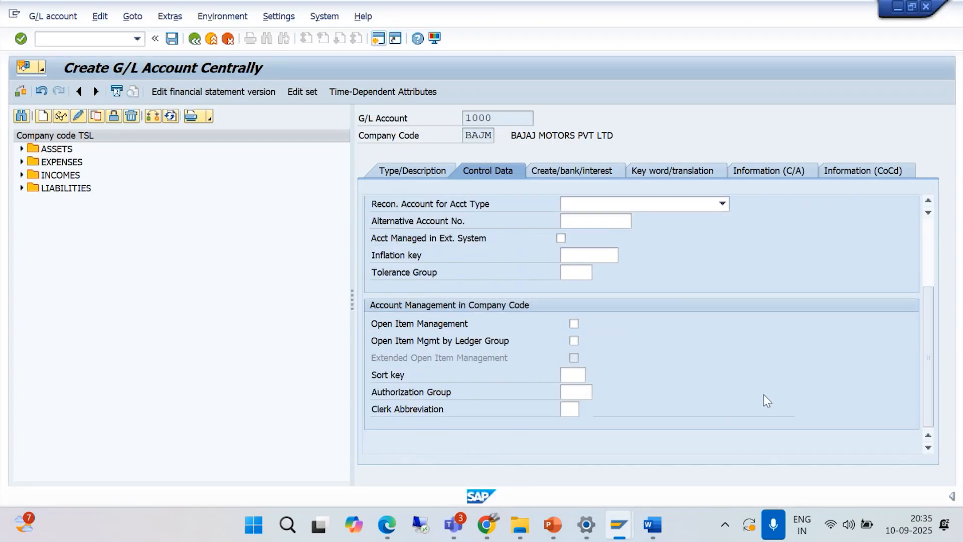
left_click(573, 376)
left_click(592, 375)
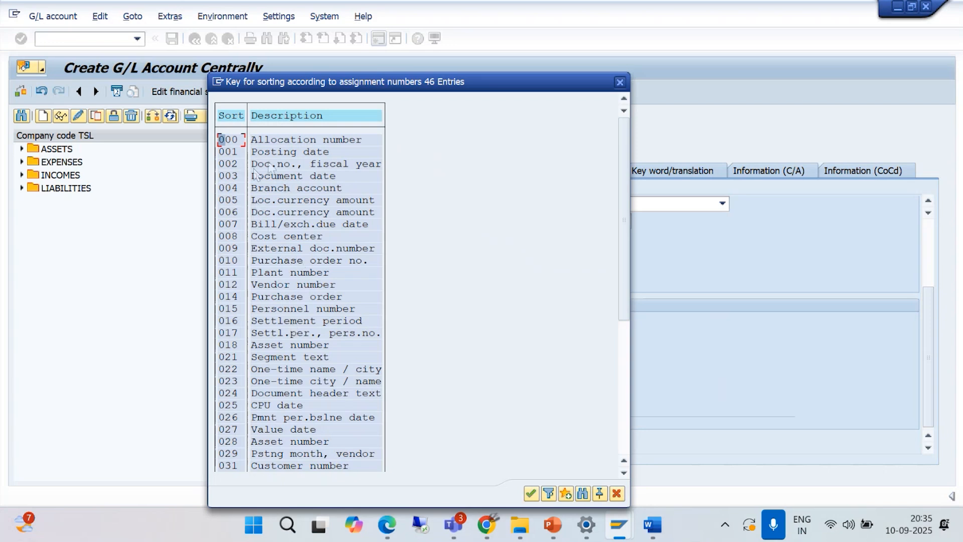
double_click(227, 152)
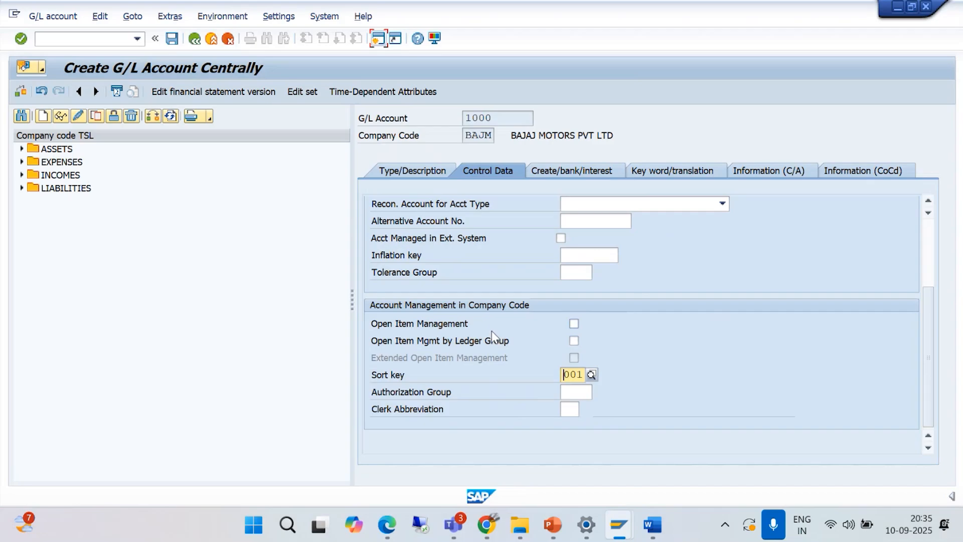
key("Return")
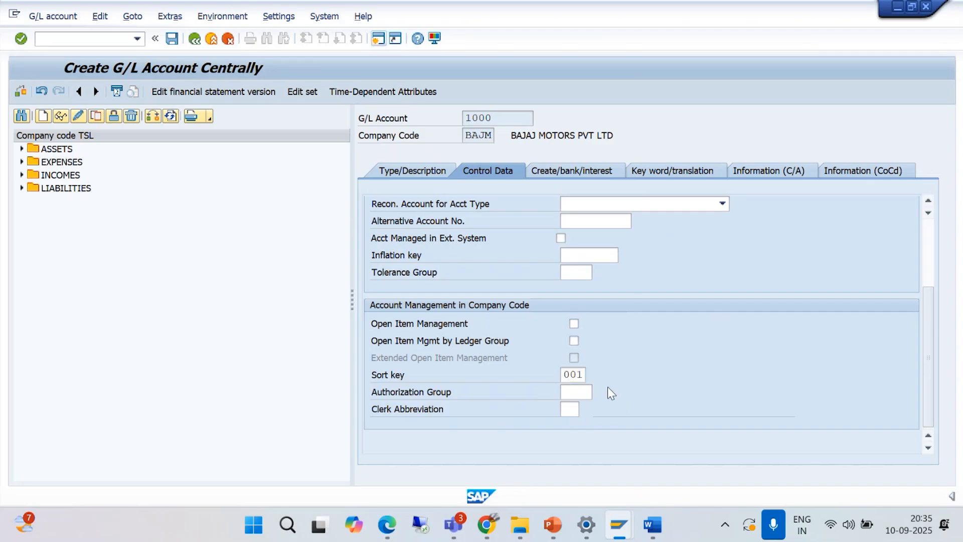
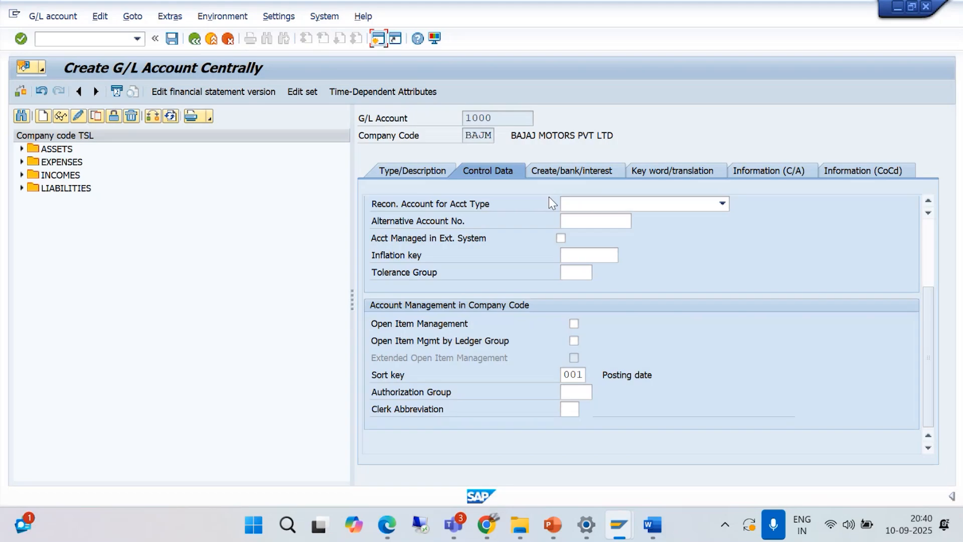
- Show the creation, bank and interest data of account 1000, and start transaction OBC4 in a new session
left_click(565, 173)
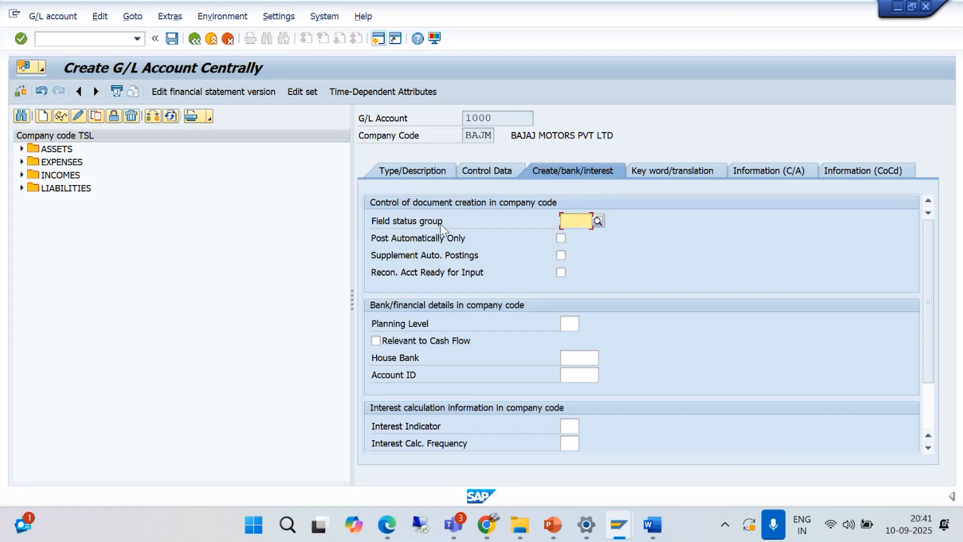
left_click(380, 40)
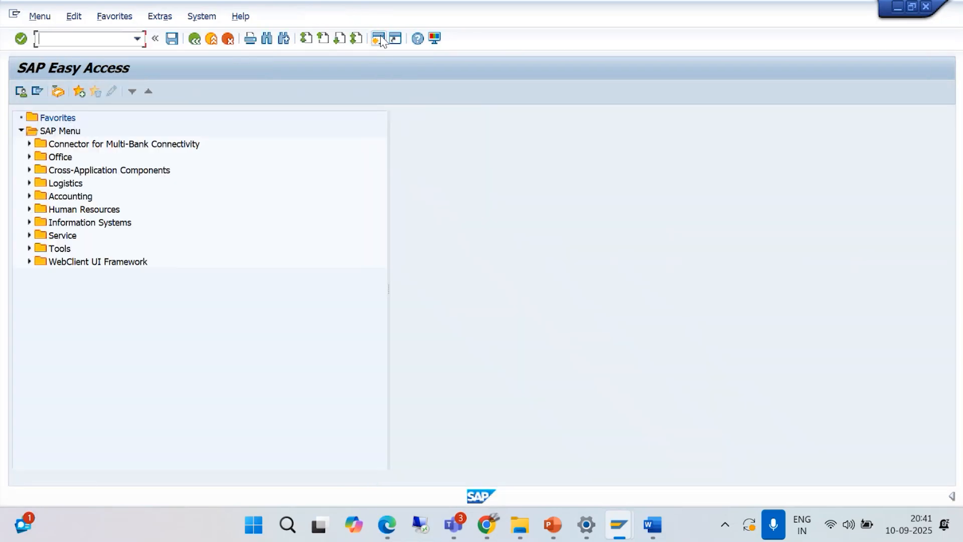
type("/NOB")
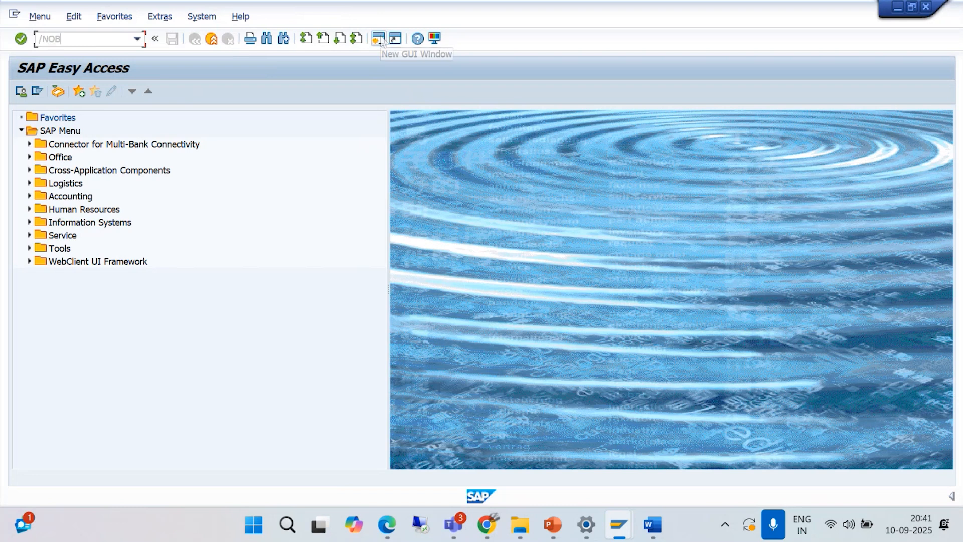
type("C4")
key("Return")
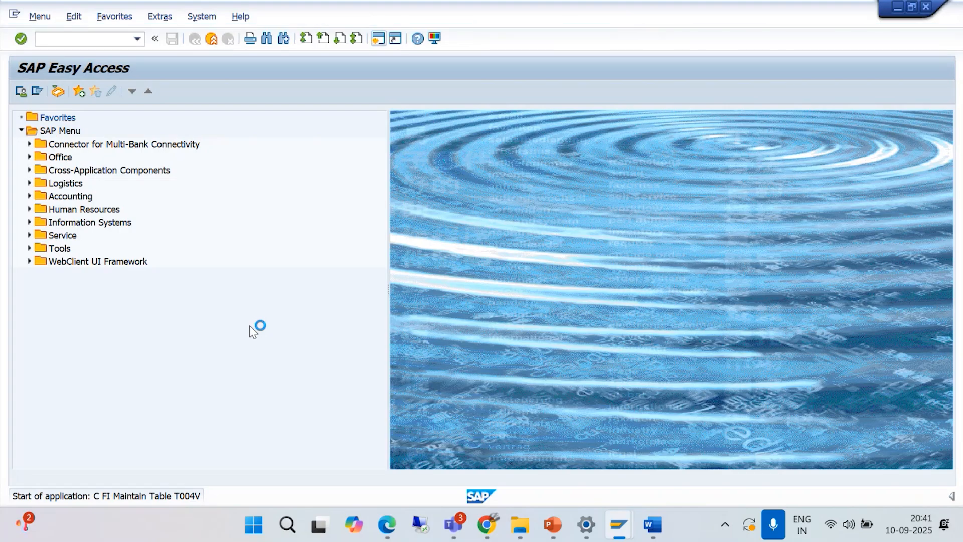
- Return to the Create G/L Account Centrally session and assign field status group G001 (General with text, assignment) to account 1000
mouse_move(622, 527)
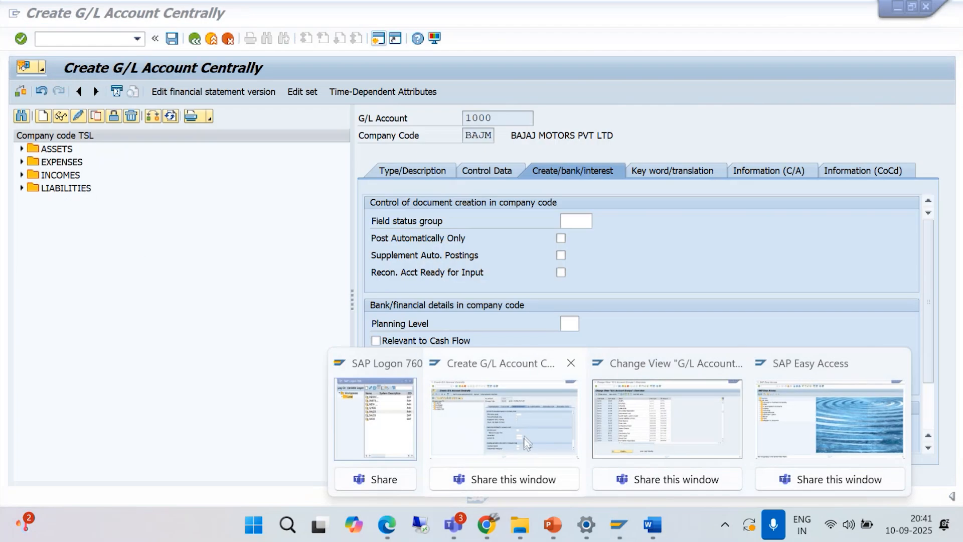
left_click(526, 443)
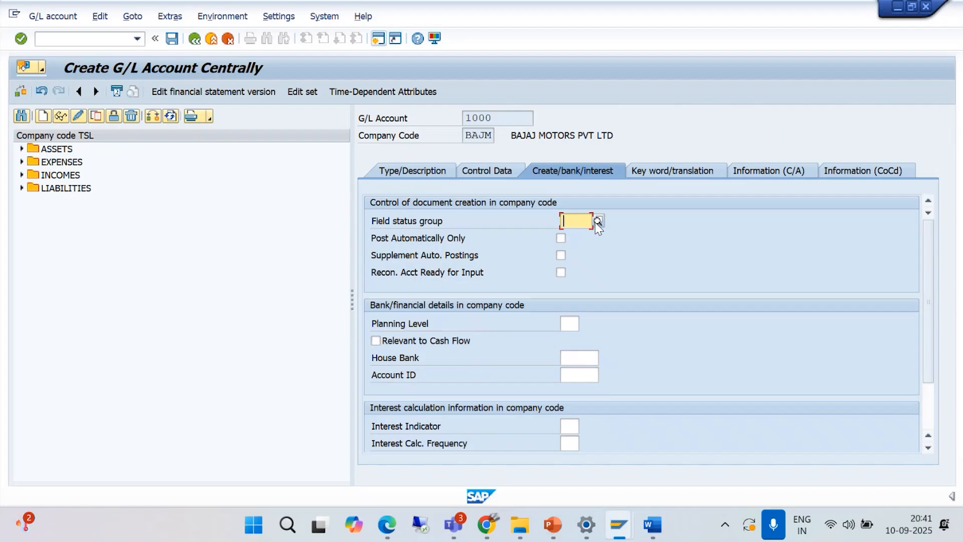
left_click(575, 221)
key("F4")
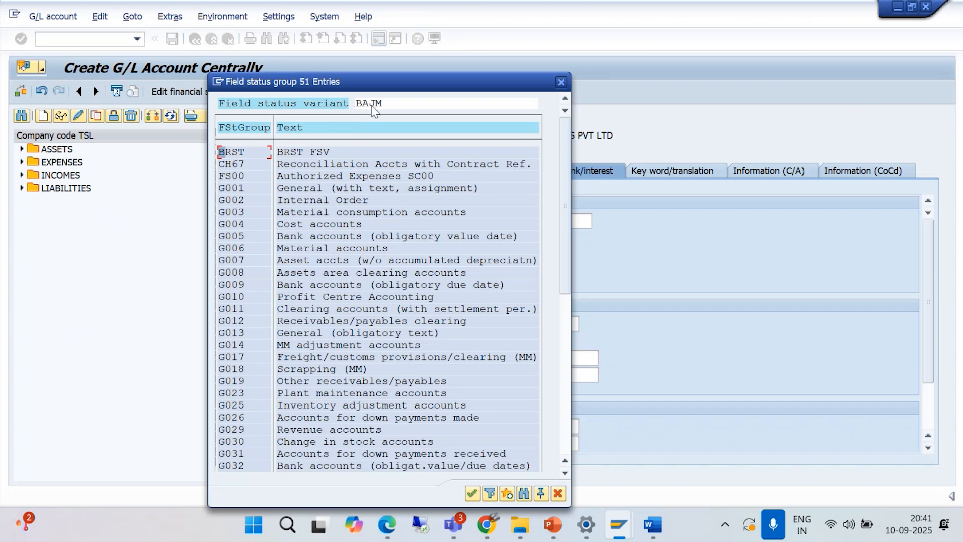
double_click(299, 188)
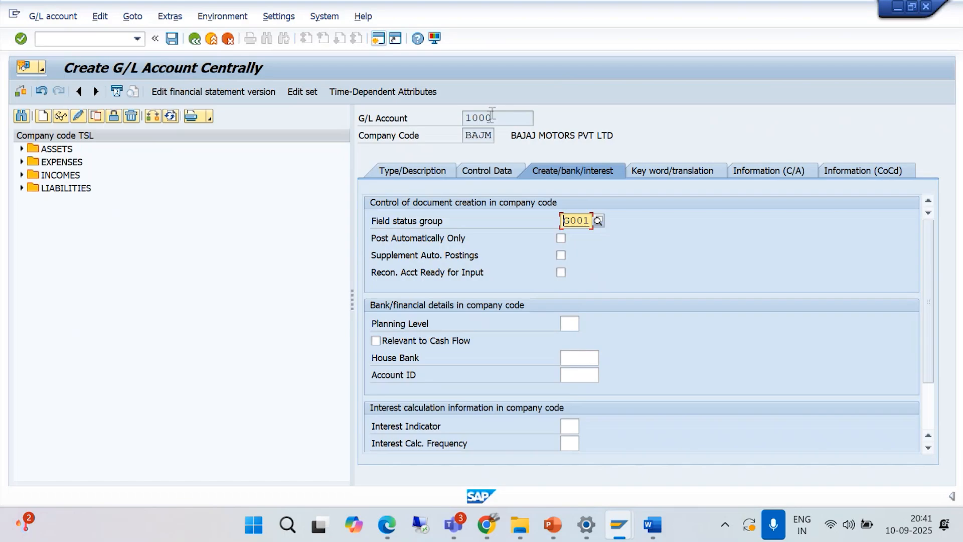
- Inspect the General Data field statuses of field status group G001, and return to the account
double_click(579, 221)
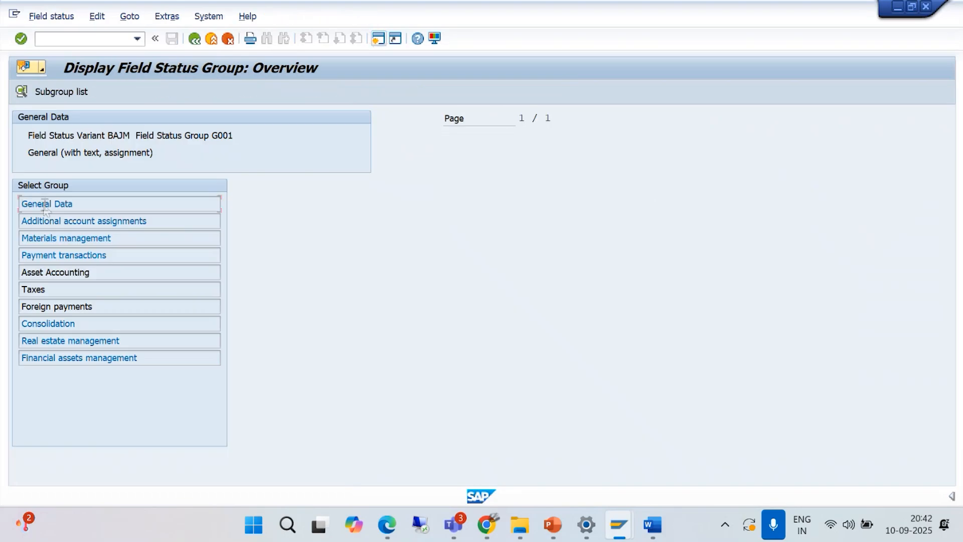
double_click(43, 203)
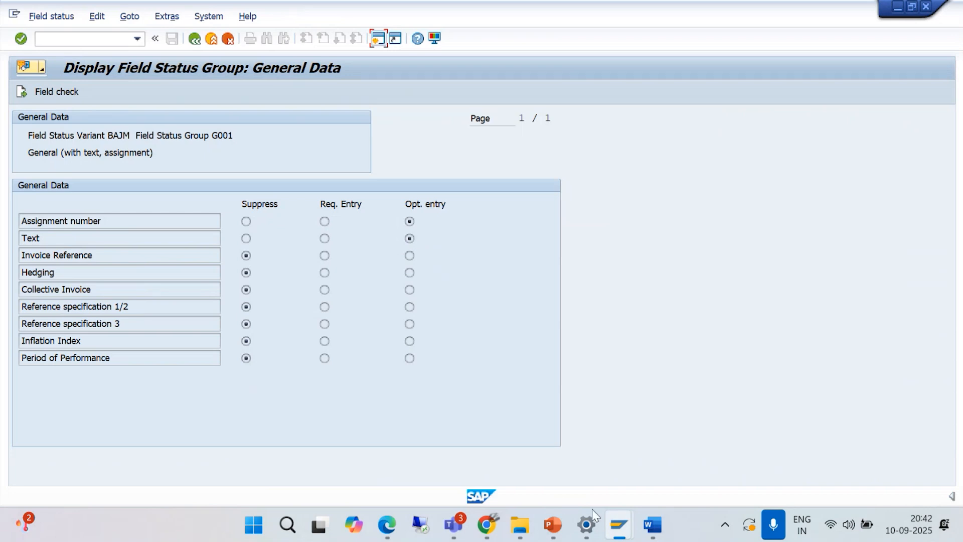
left_click(621, 526)
left_click(539, 444)
left_click(195, 40)
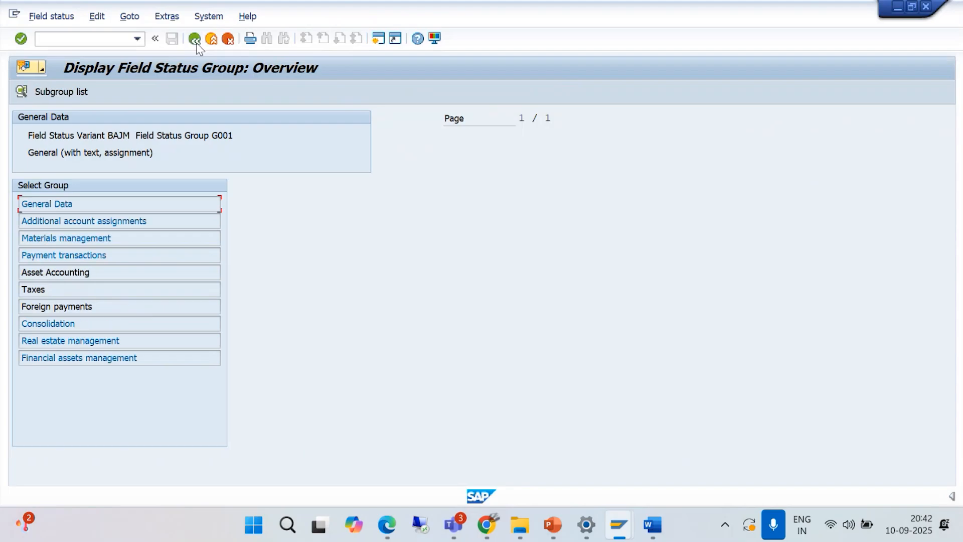
left_click(195, 39)
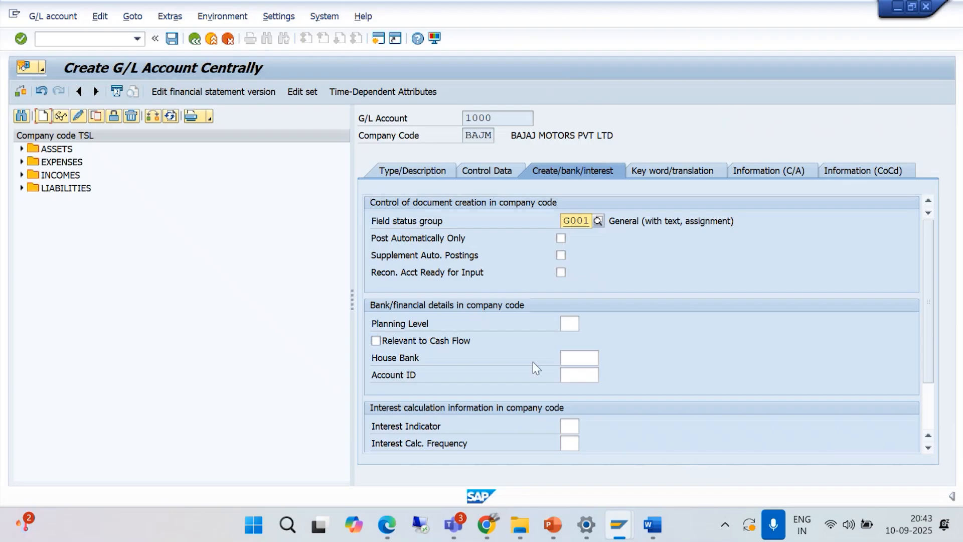
left_click(453, 525)
left_click(439, 454)
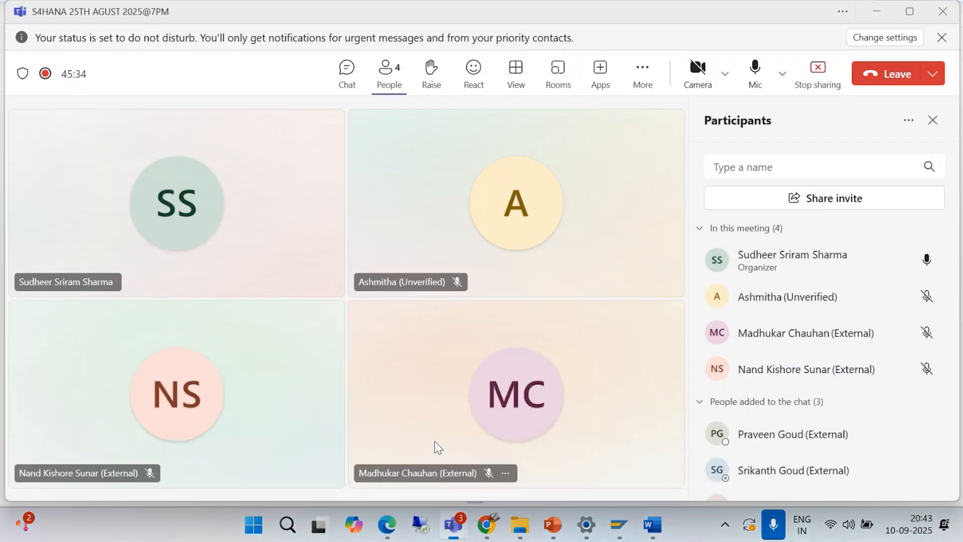
left_click(875, 16)
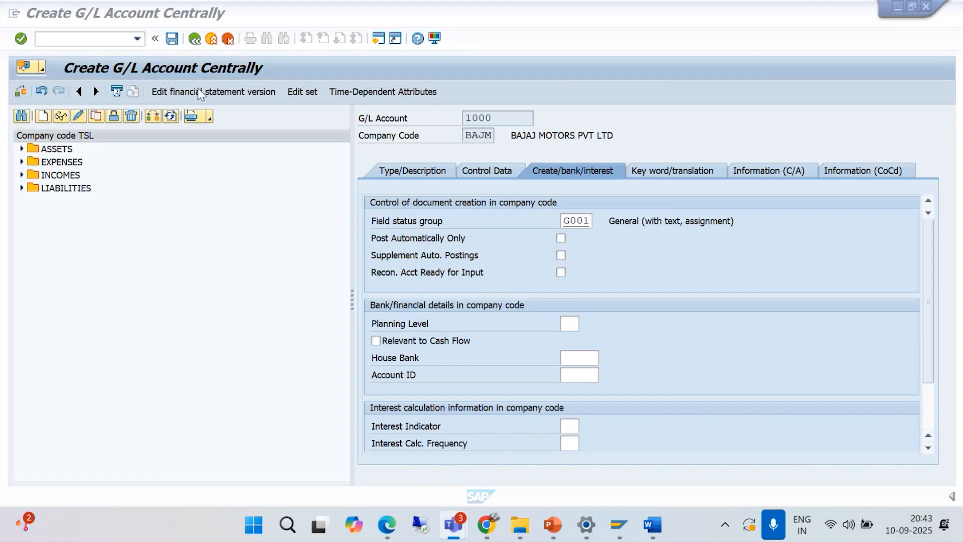
- Save account 1000, and change the account tree's company code to BAJM with its ASSETS folder expanded
left_click(172, 39)
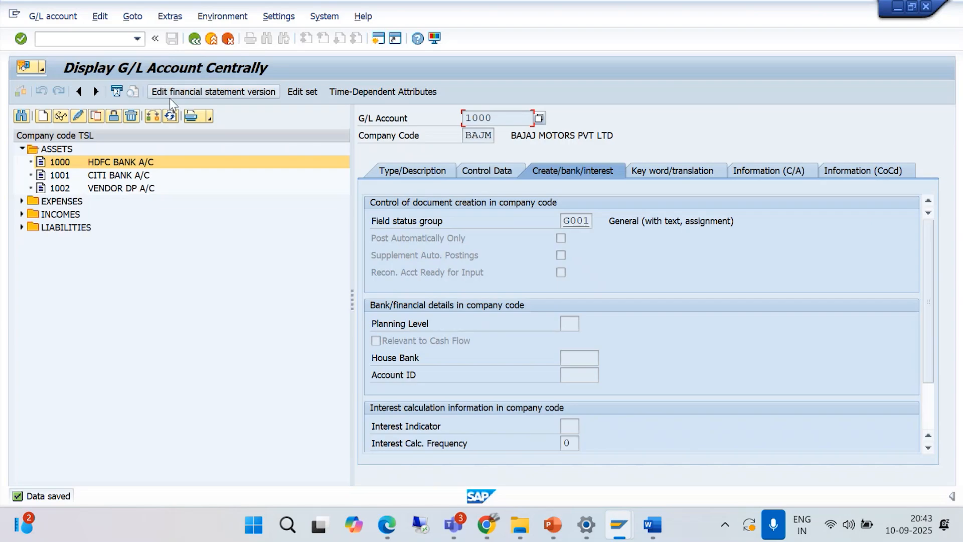
left_click(155, 119)
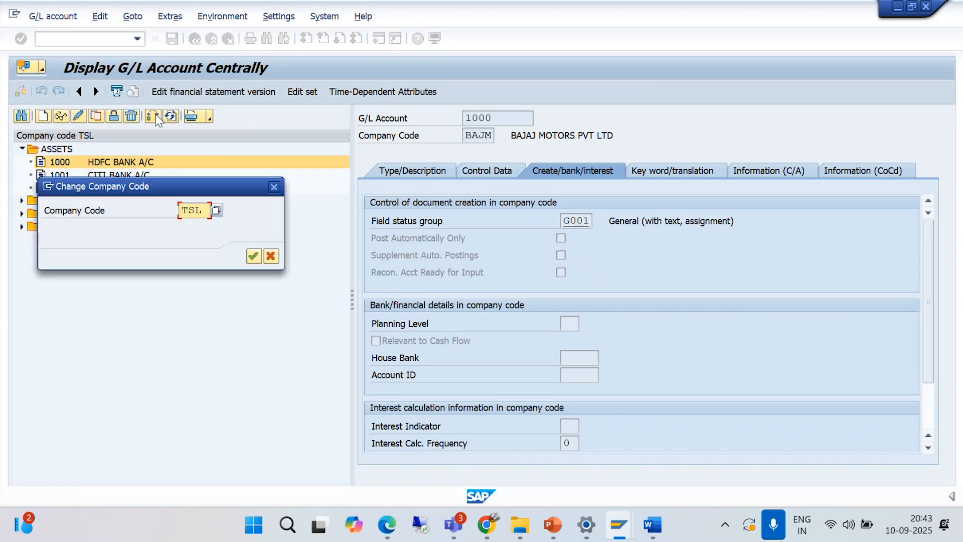
key("Delete")
key("Delete")
key("Delete")
type("B")
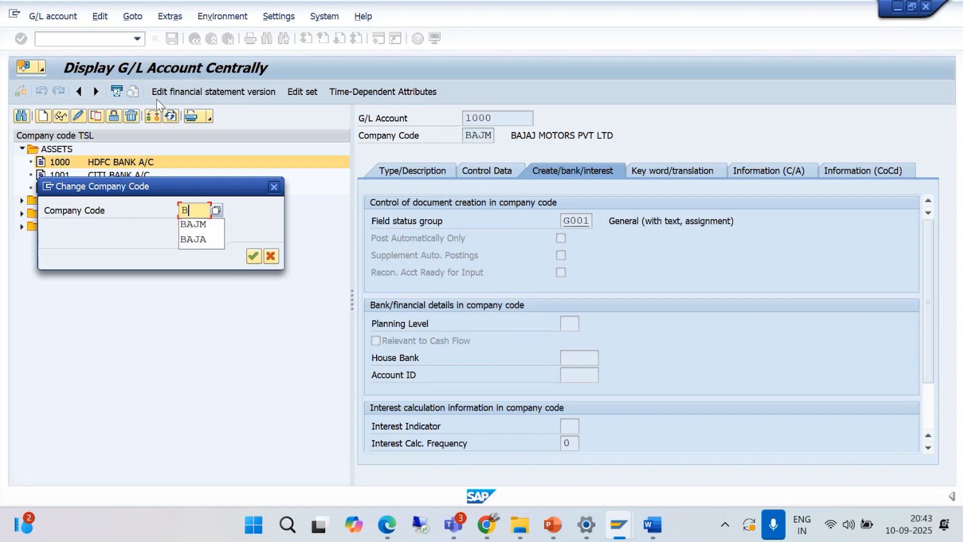
type("AJM")
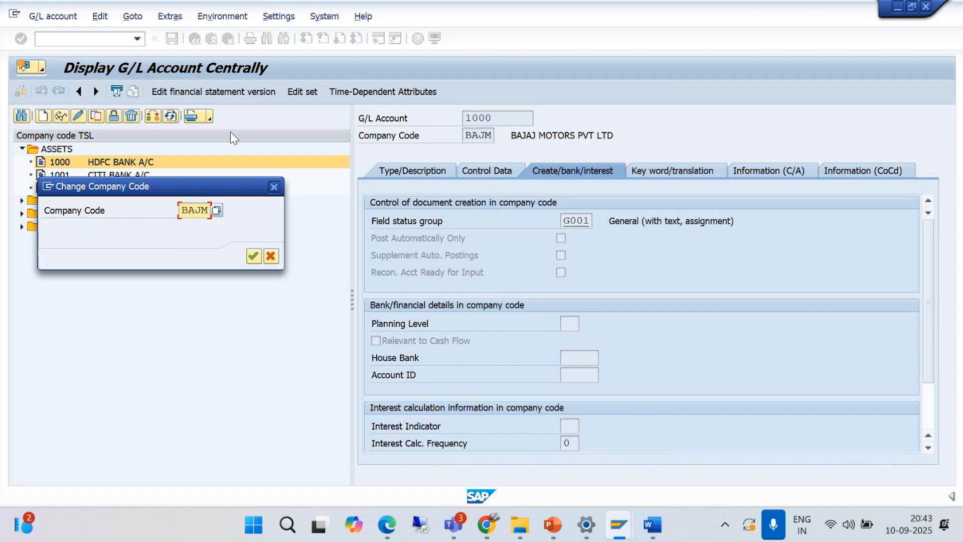
left_click(258, 259)
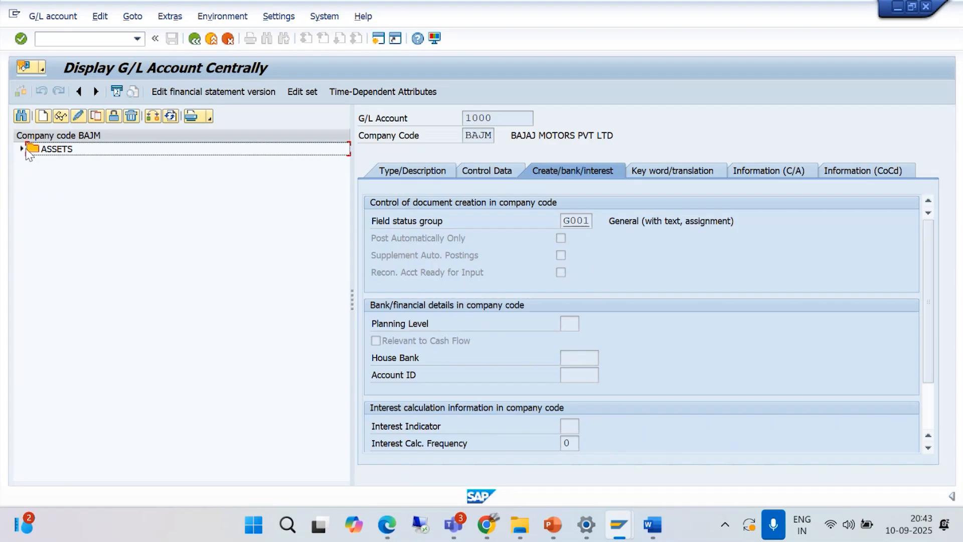
left_click(22, 149)
- Switch to the G/L Account Groups overview session to check the BAJM account number ranges, and return to the account display
left_click(617, 524)
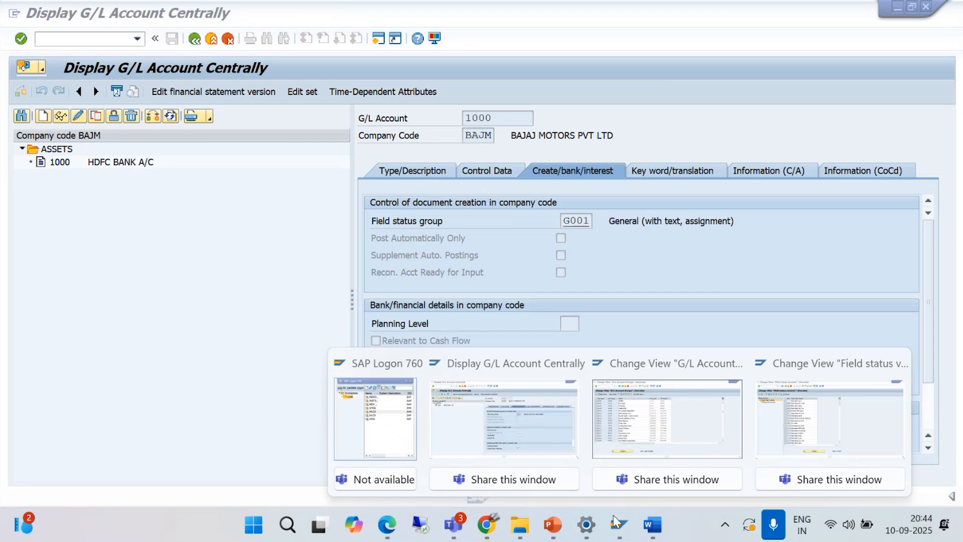
left_click(686, 448)
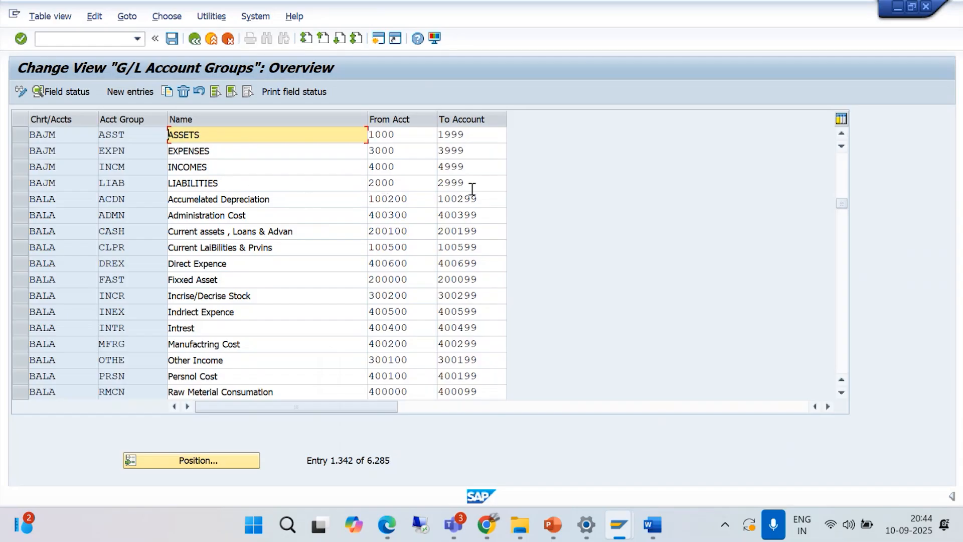
left_click(898, 10)
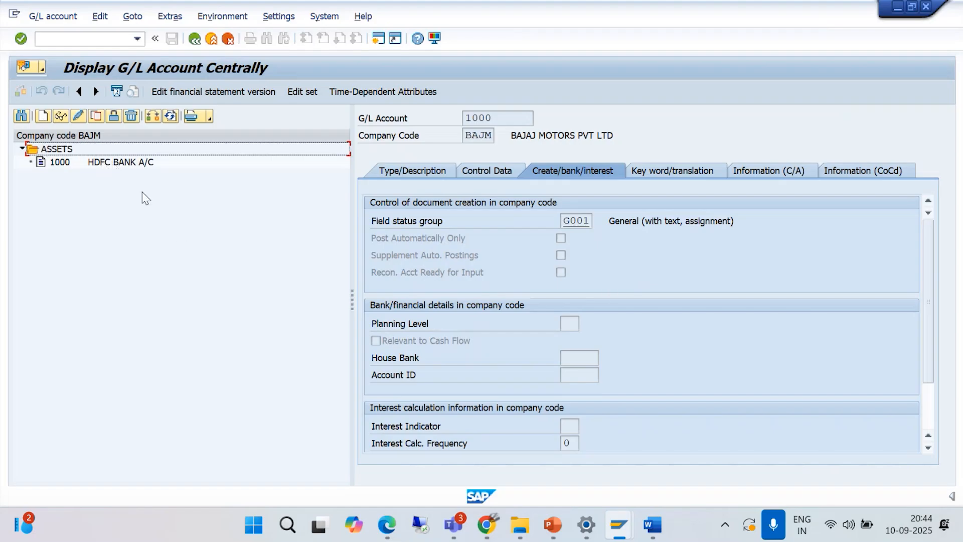
- Copy G/L account 1000, HDFC BANK A/C, as the template for new account 1001 in company code BAJM
left_click(108, 165)
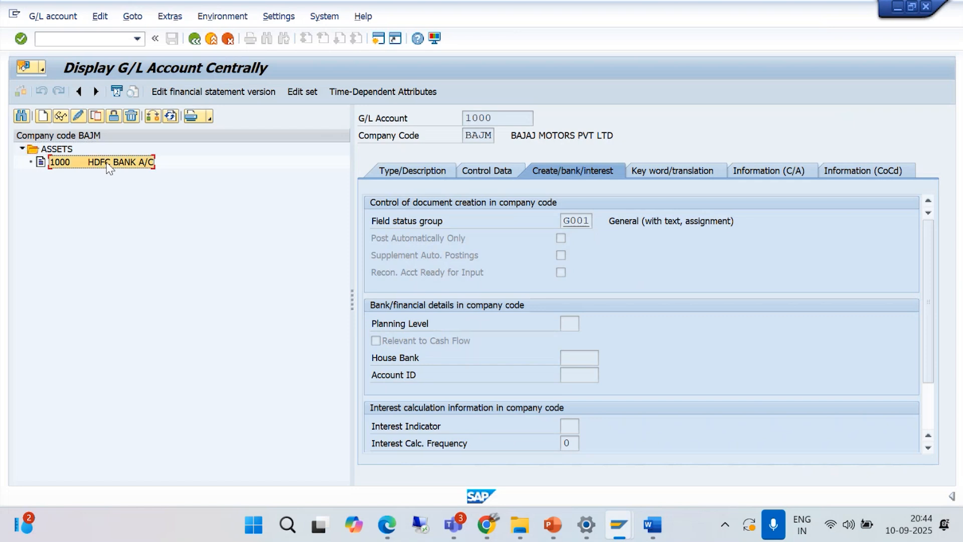
left_click(96, 117)
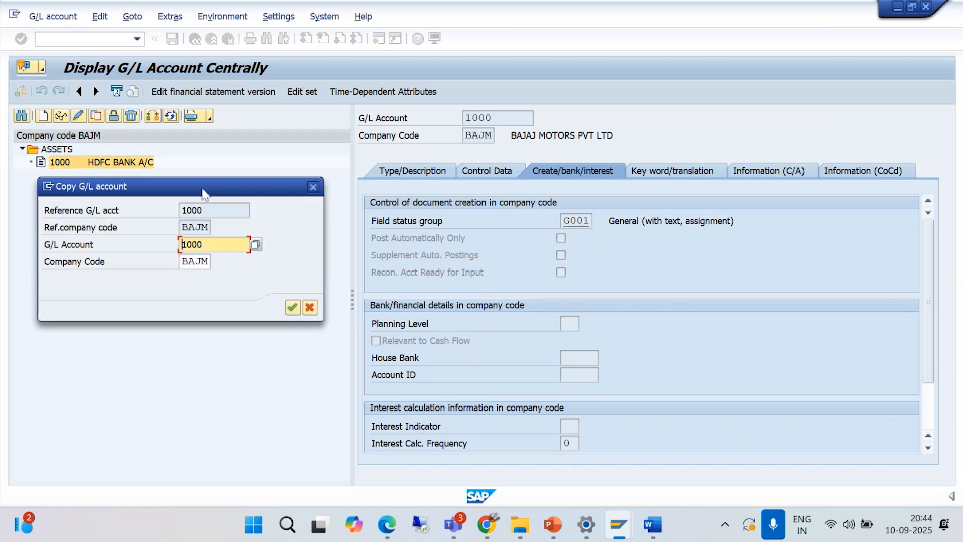
left_click_drag(204, 194, 216, 262)
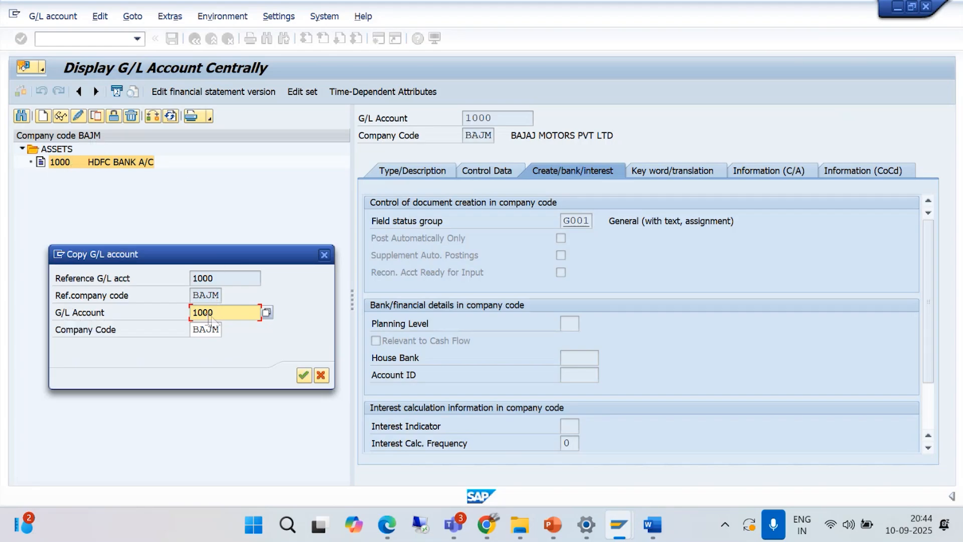
key("BackSpace")
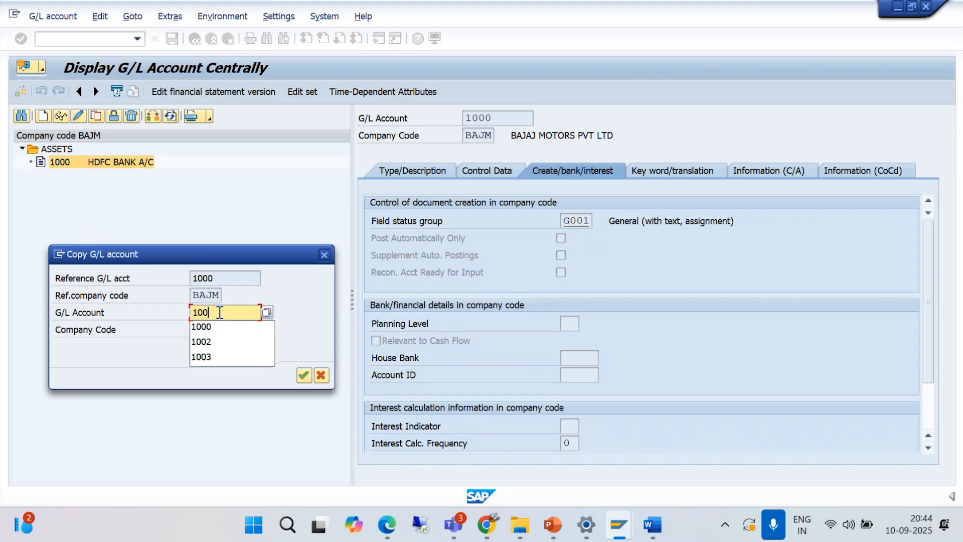
type("1")
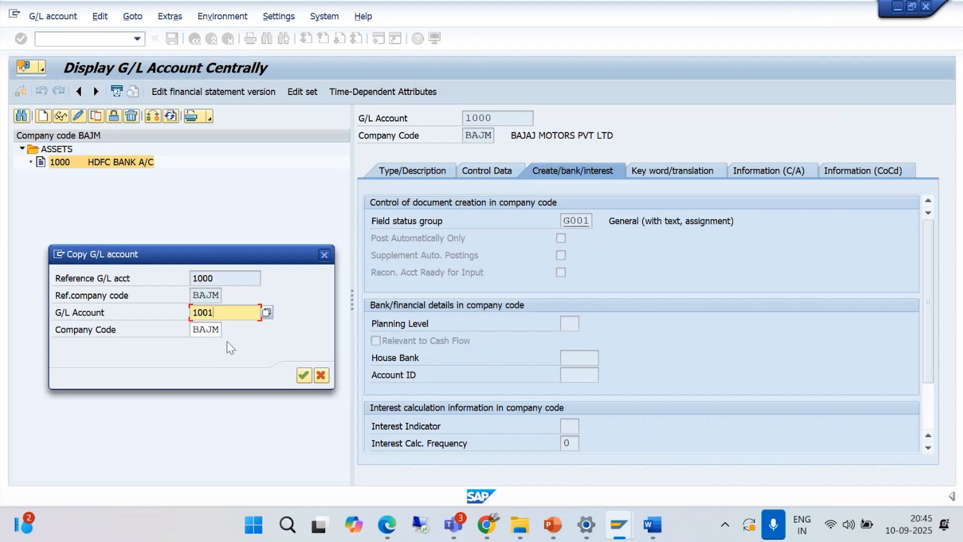
left_click(304, 375)
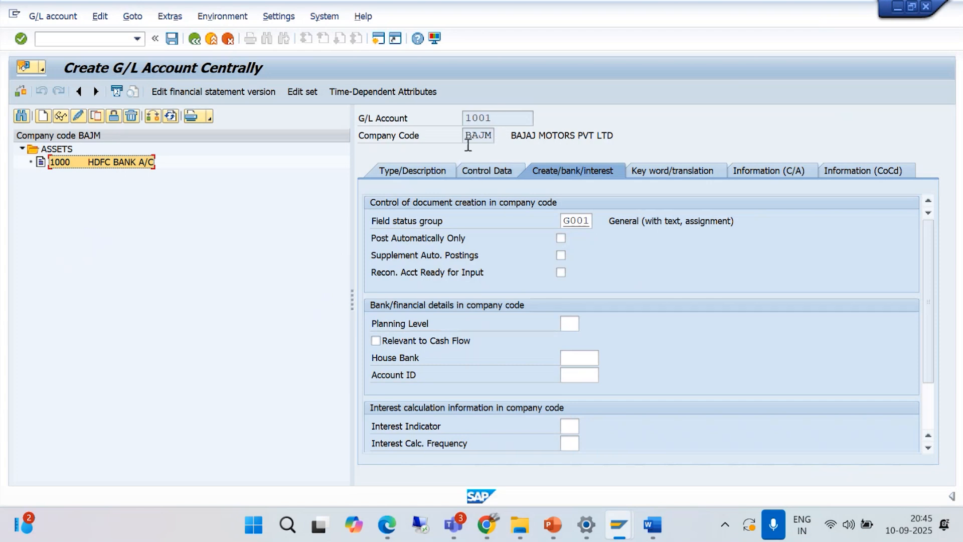
- Change account 1001's G/L account type to X Balance Sheet Account, and exit without saving the new account
left_click(396, 171)
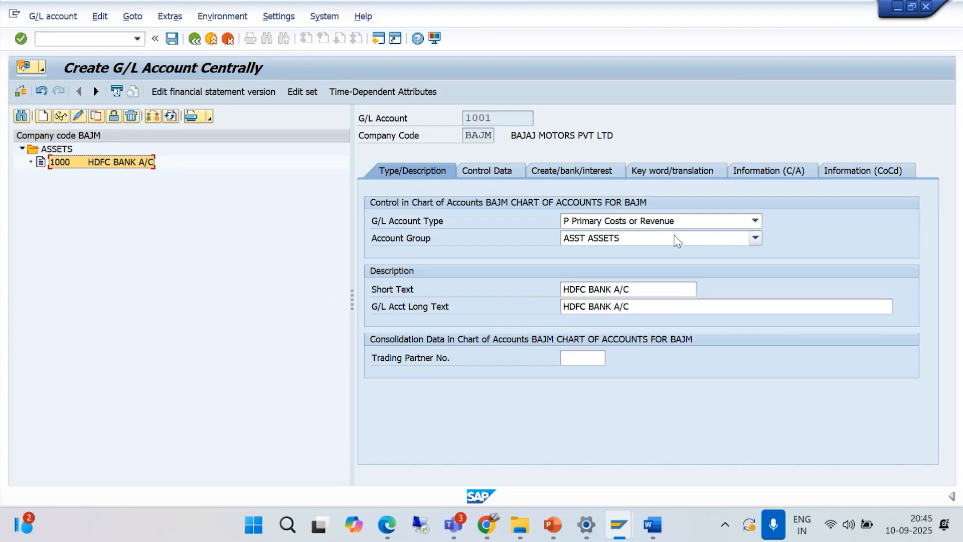
left_click(756, 221)
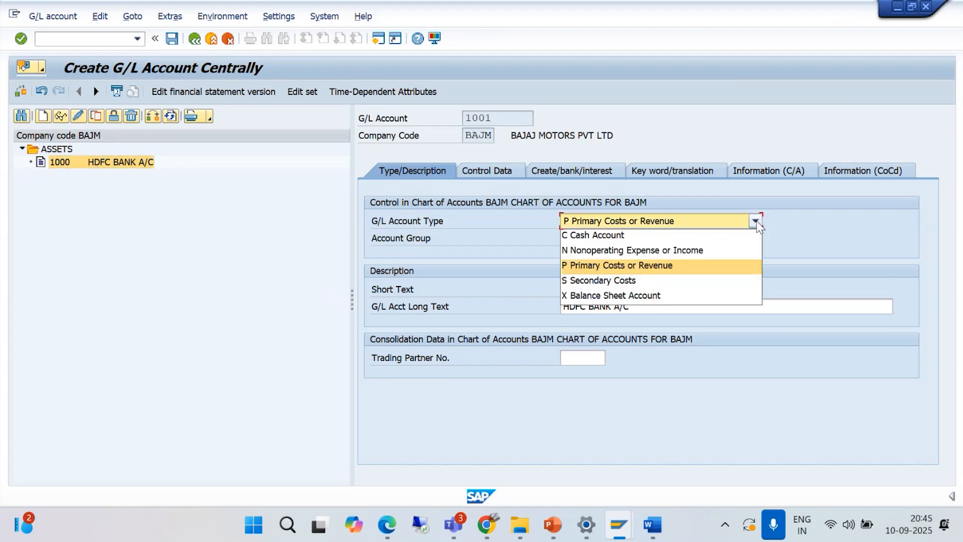
left_click(638, 295)
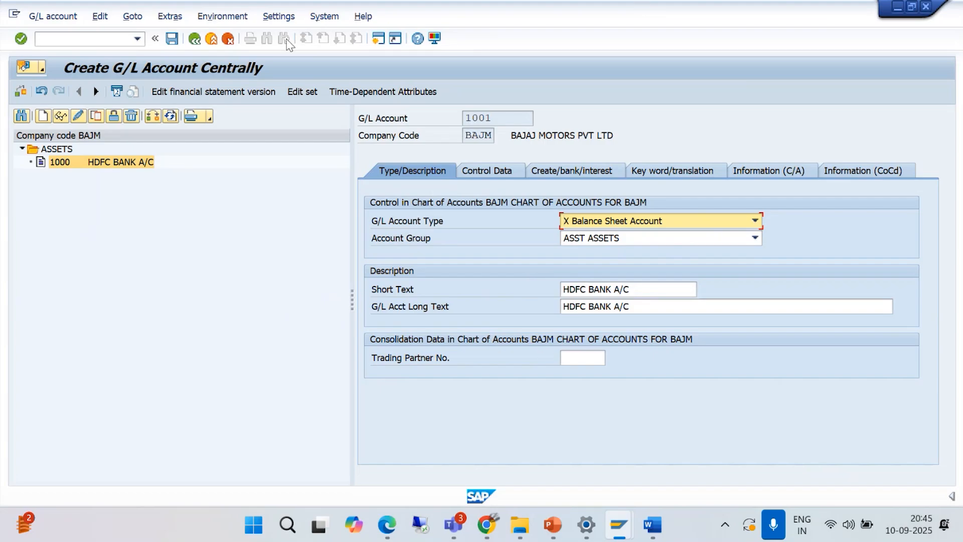
left_click(212, 40)
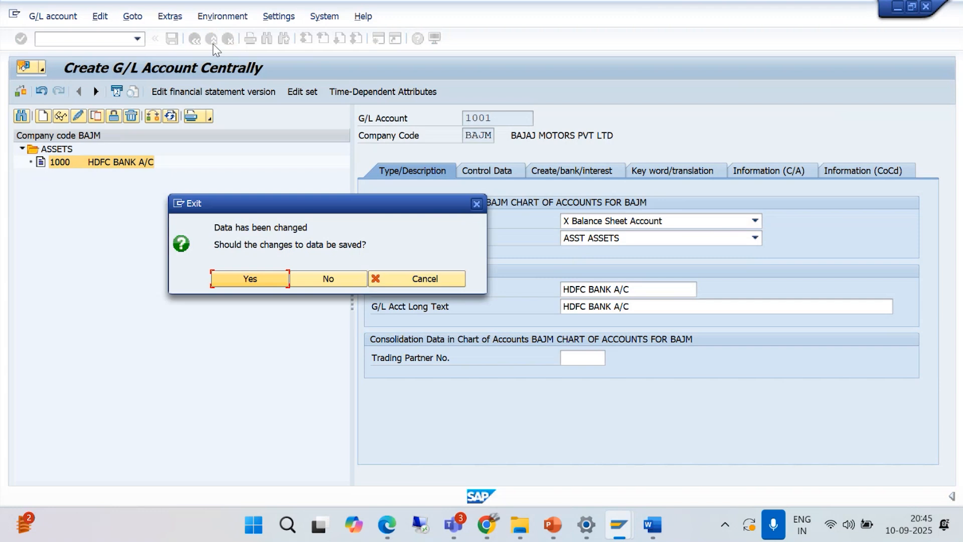
left_click(308, 283)
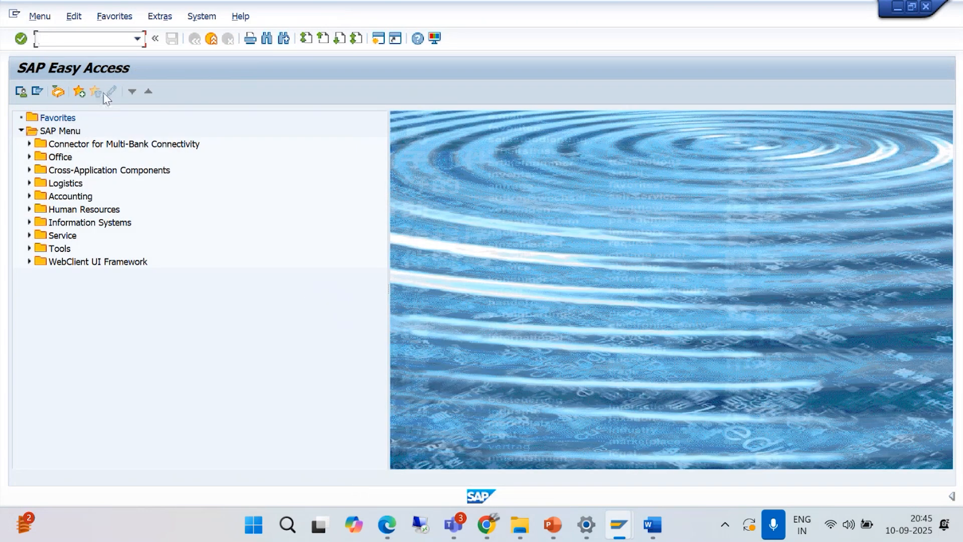
- Start transaction FS00 again and expand the ASSETS folder of company code BAJM
type("/NFS00")
key("Return")
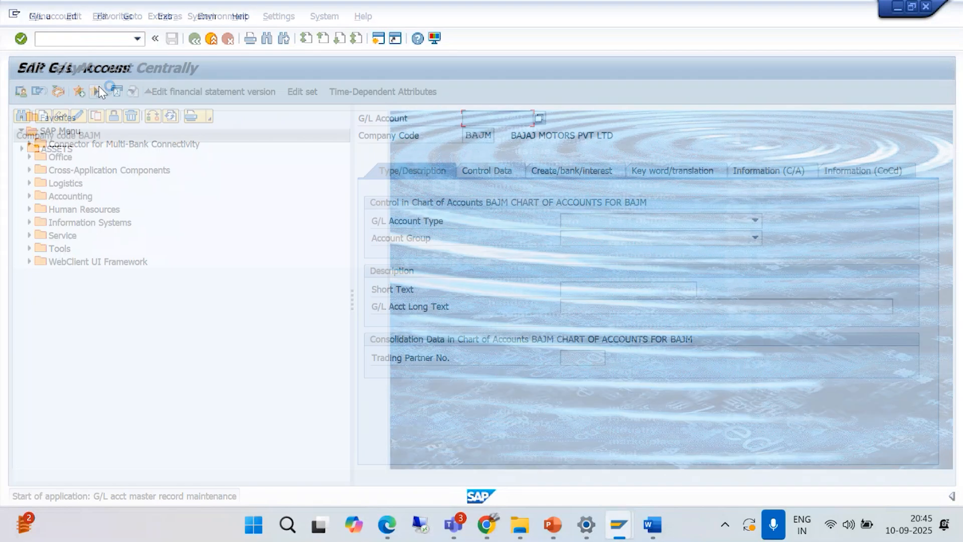
left_click(22, 149)
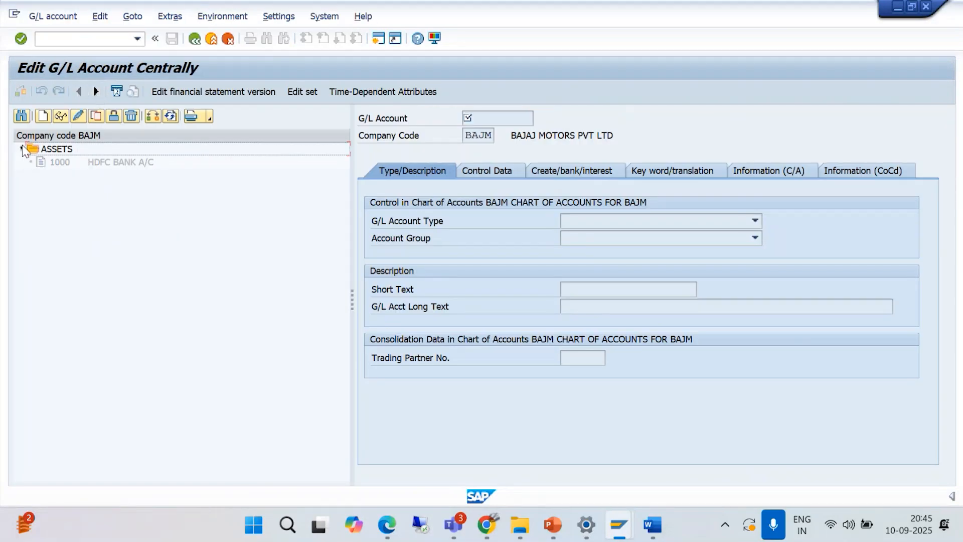
- Change G/L account 1000's account type to X Balance Sheet Account and save the account
left_click(87, 163)
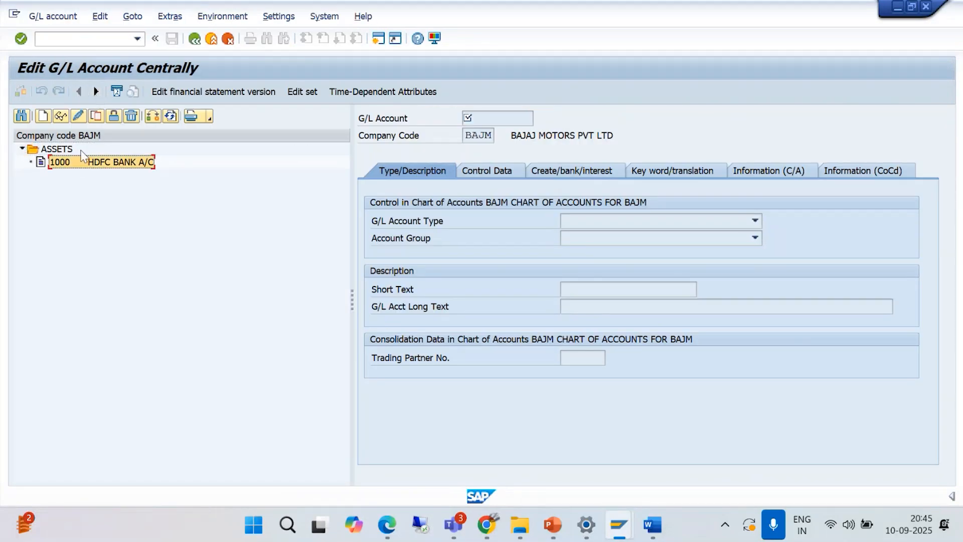
left_click(77, 117)
left_click(744, 223)
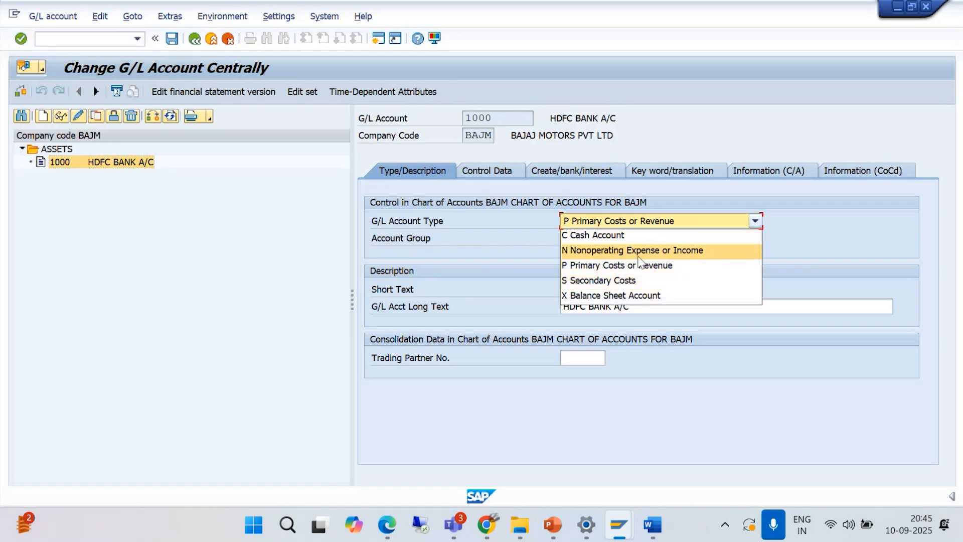
left_click(637, 295)
left_click(172, 40)
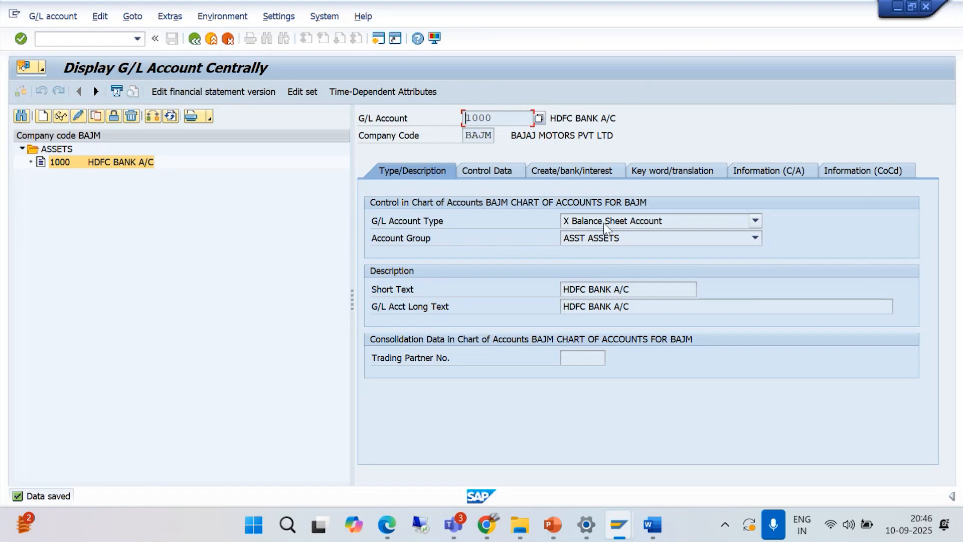
- Review the control data of G/L account 1000, including its currency and account management settings
left_click(496, 173)
left_click(561, 238)
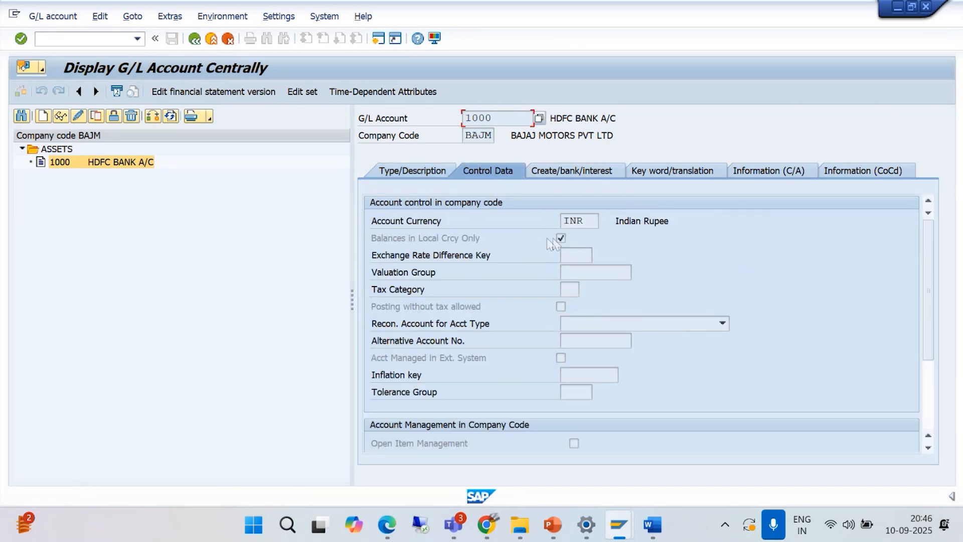
left_click_drag(931, 321, 925, 253)
- Copy G/L account 1000 as the template for new account 1001 in company code BAJM
left_click(83, 162)
left_click(96, 116)
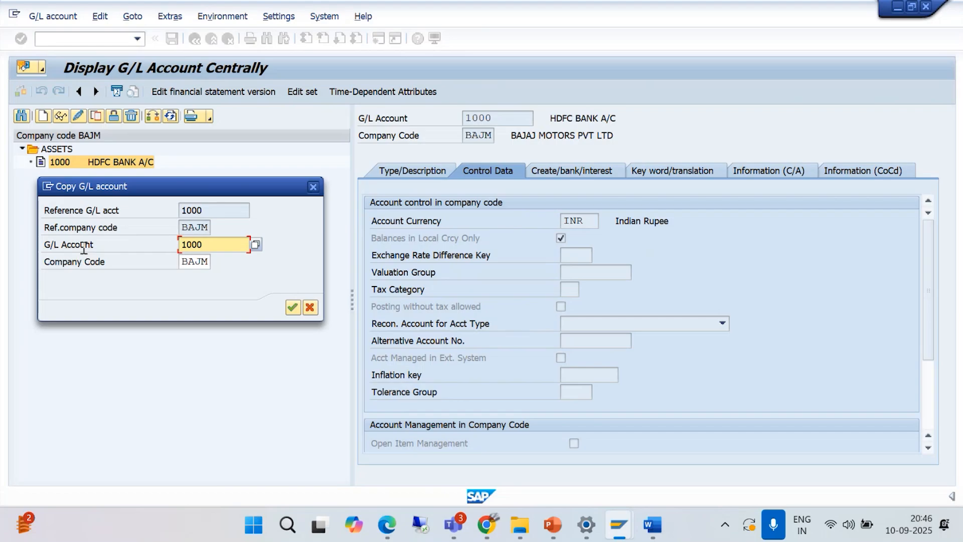
key("BackSpace")
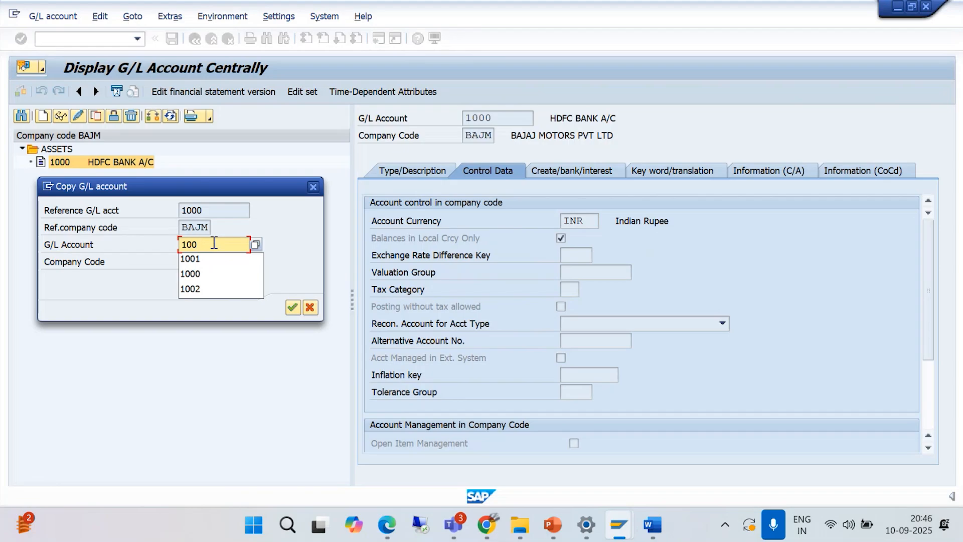
type("1")
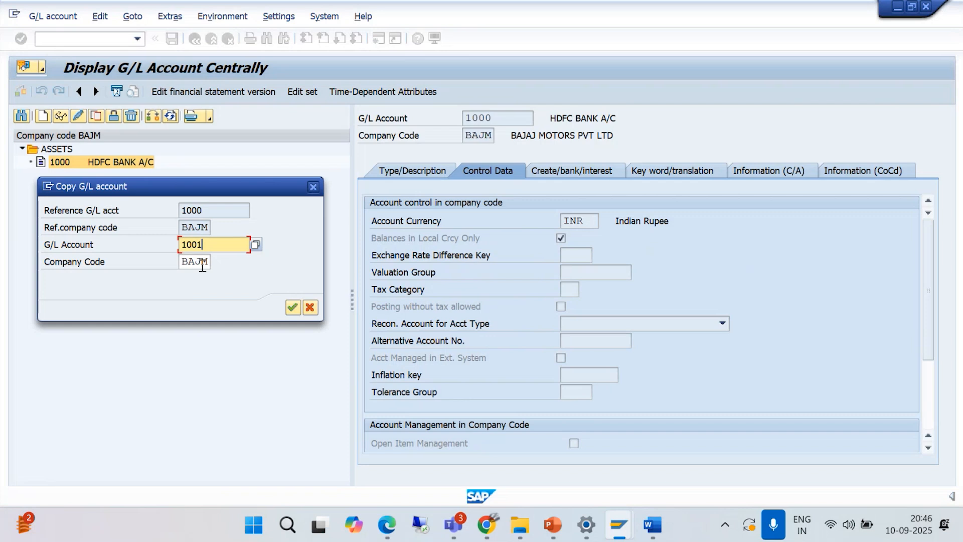
left_click(292, 307)
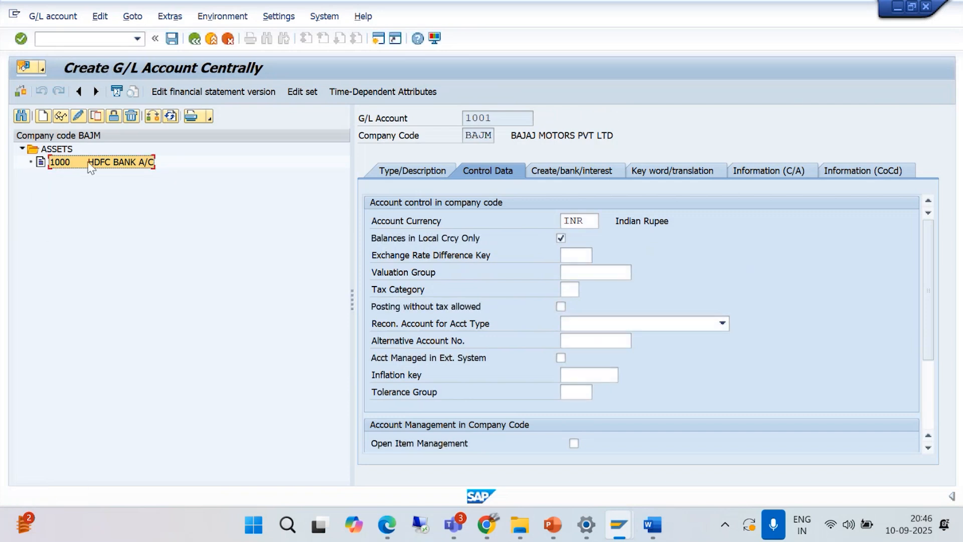
- Set both the short text and the long text of account 1001 to CITI BANK A/C
left_click(408, 168)
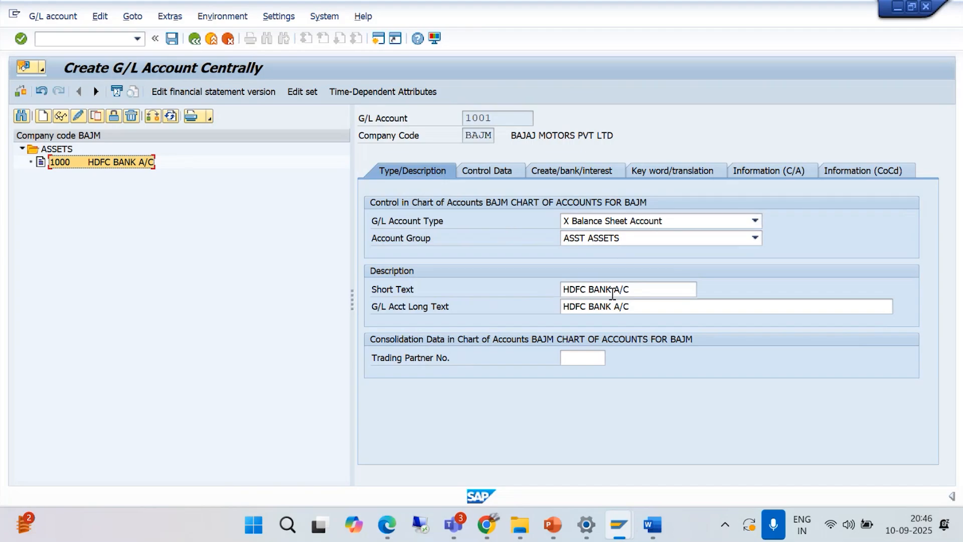
left_click_drag(640, 289, 562, 290)
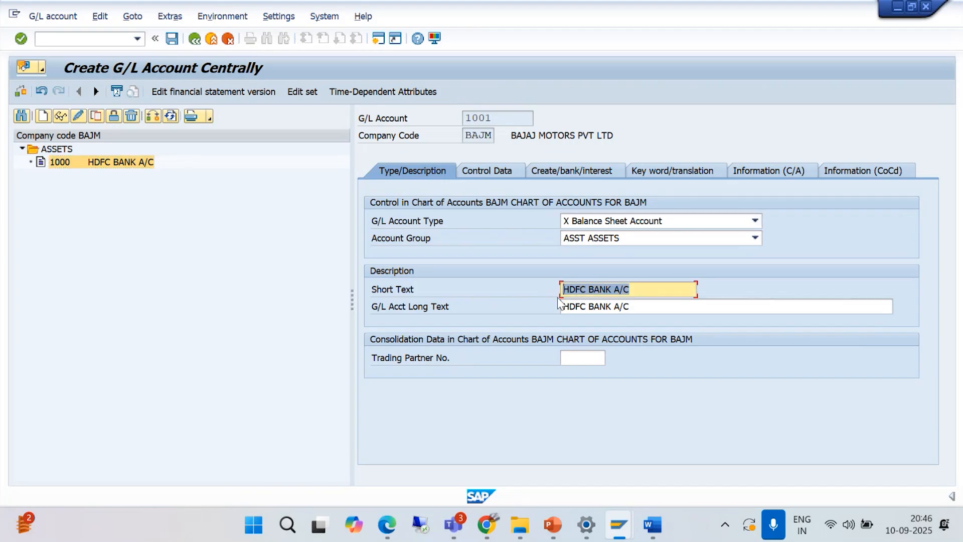
type("CITI ")
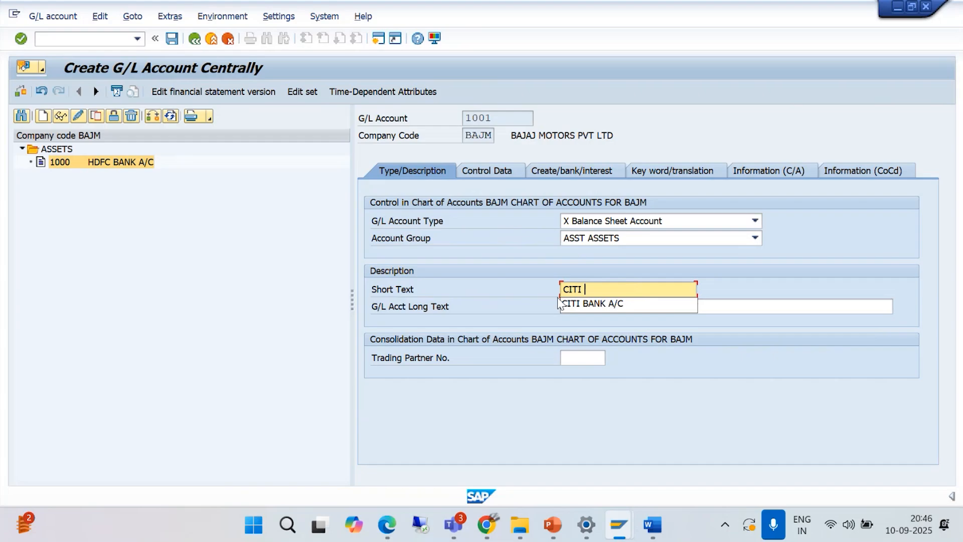
type("BANK A/C")
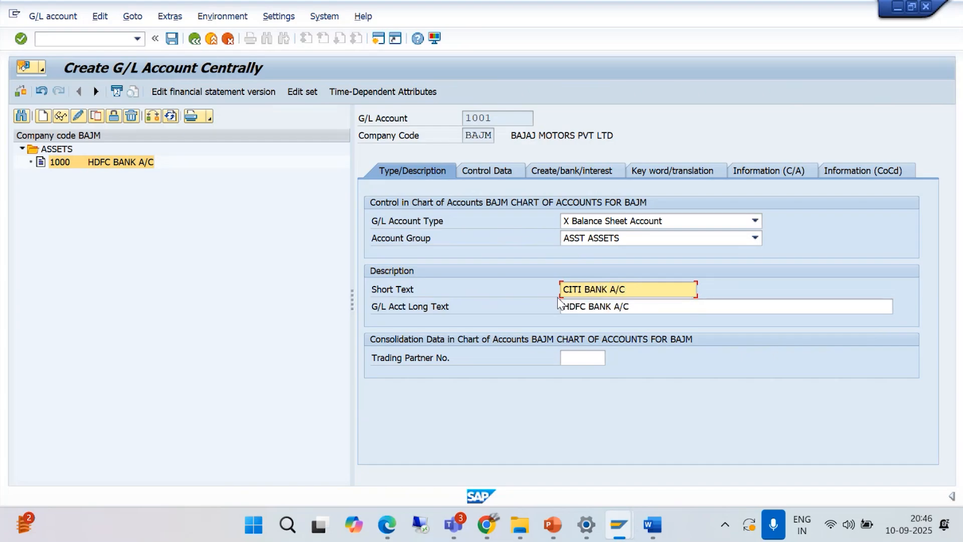
left_click(658, 307)
key("BackSpace")
key("BackSpace")
key("BackSpace")
key("BackSpace")
key("BackSpace")
key("BackSpace")
key("BackSpace")
key("BackSpace")
key("BackSpace")
key("BackSpace")
key("BackSpace")
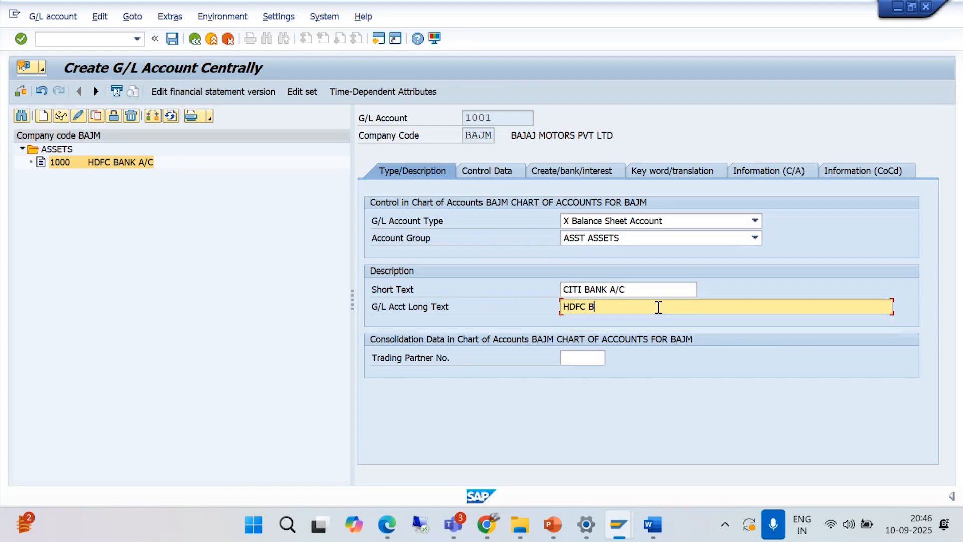
key("BackSpace")
key("BackSpace")
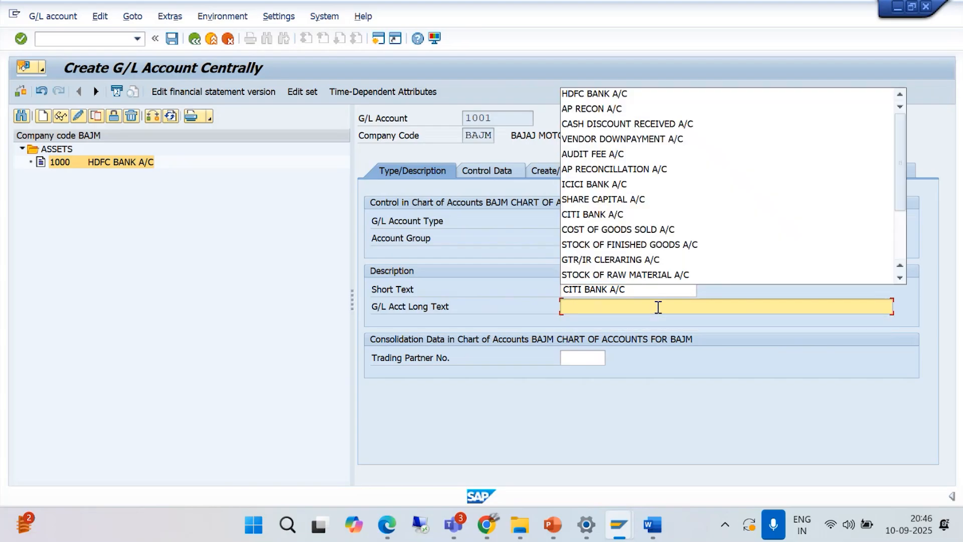
type("CITI BANK A/C")
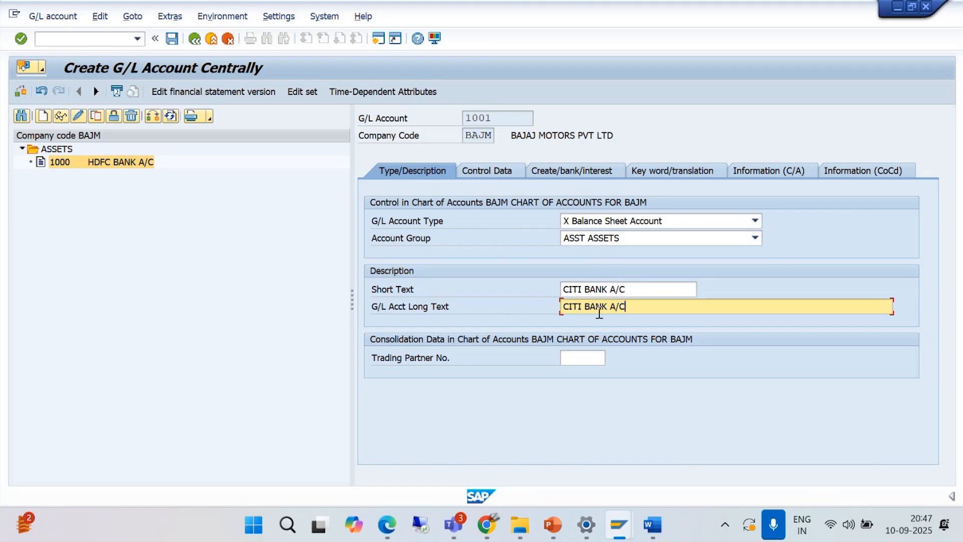
- Review account 1001's copied control data and field status group, and save the new account
left_click(487, 173)
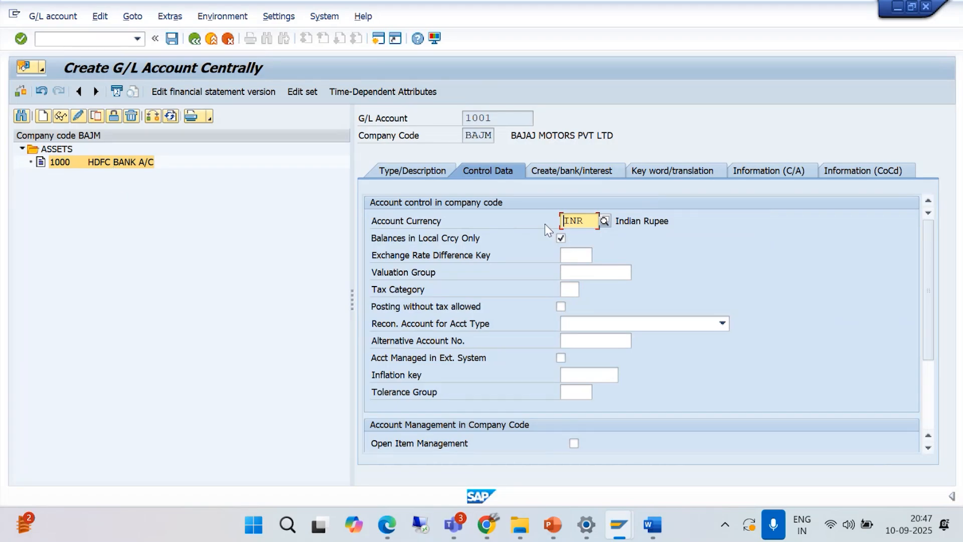
left_click_drag(929, 338, 625, 245)
left_click(566, 174)
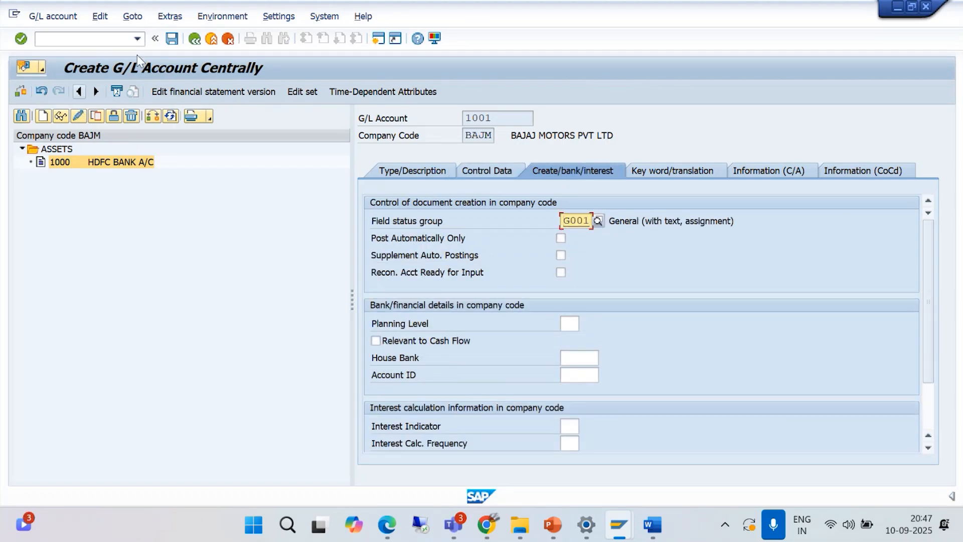
left_click(172, 38)
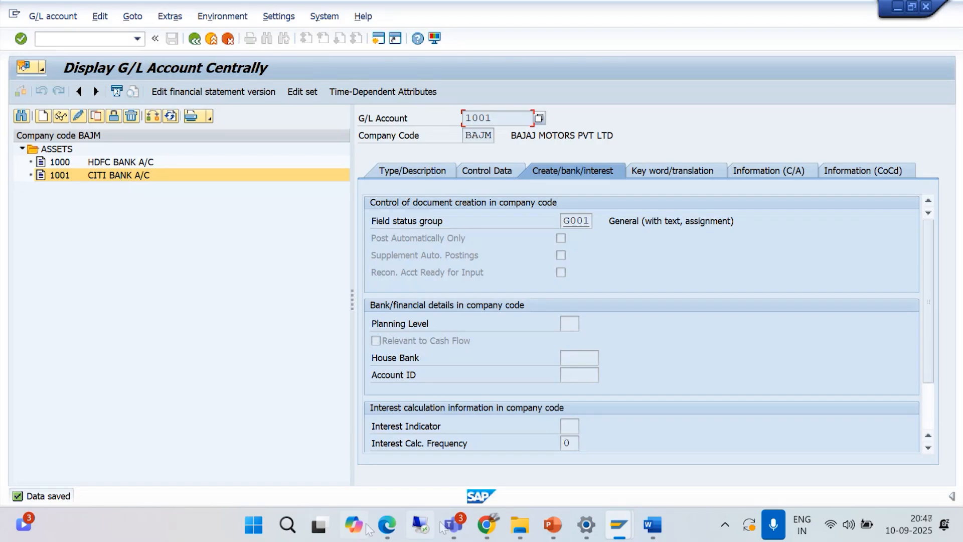
mouse_move(453, 526)
left_click(425, 441)
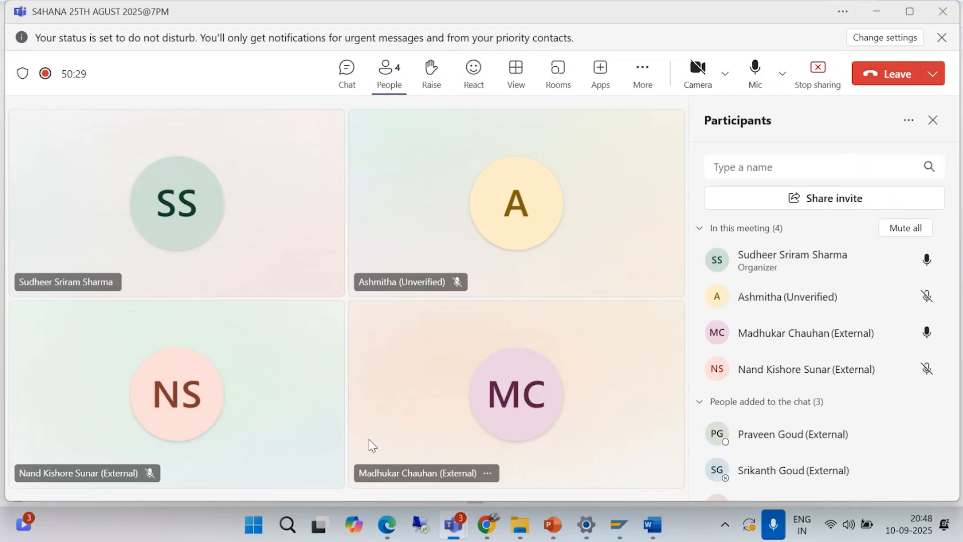
left_click(878, 12)
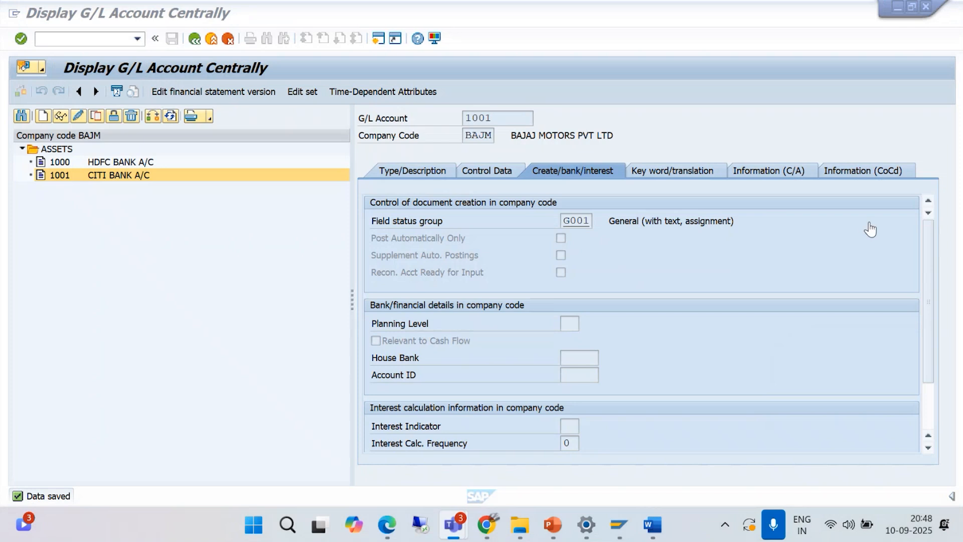
- Start creating G/L account 2000 in company code BAJM, consulting the G/L Account Groups overview for the liabilities number range
left_click(43, 117)
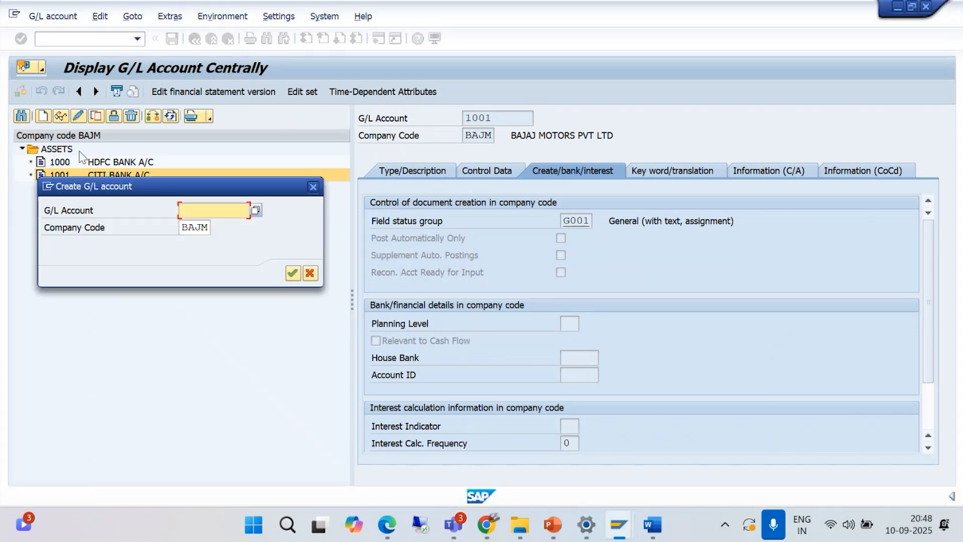
left_click(618, 524)
left_click(667, 418)
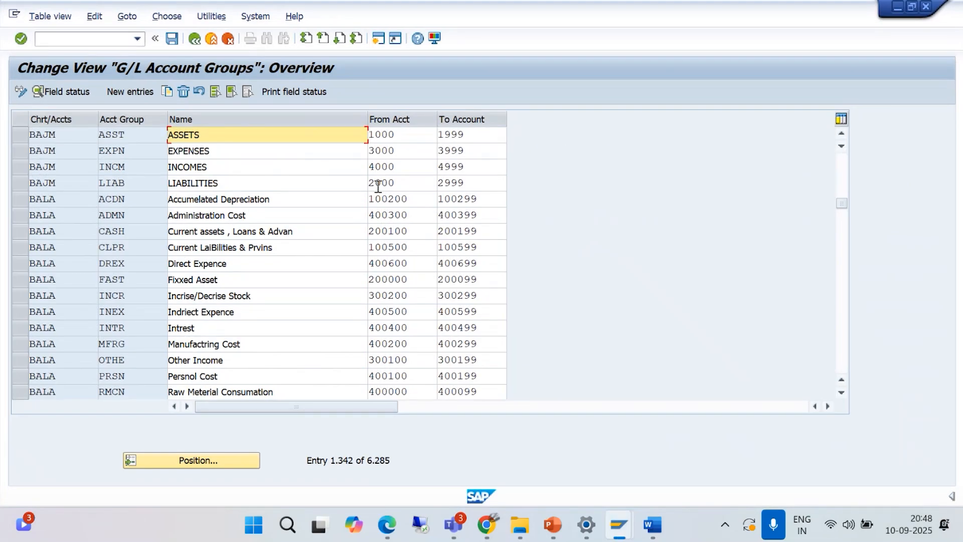
left_click(897, 7)
type("2000")
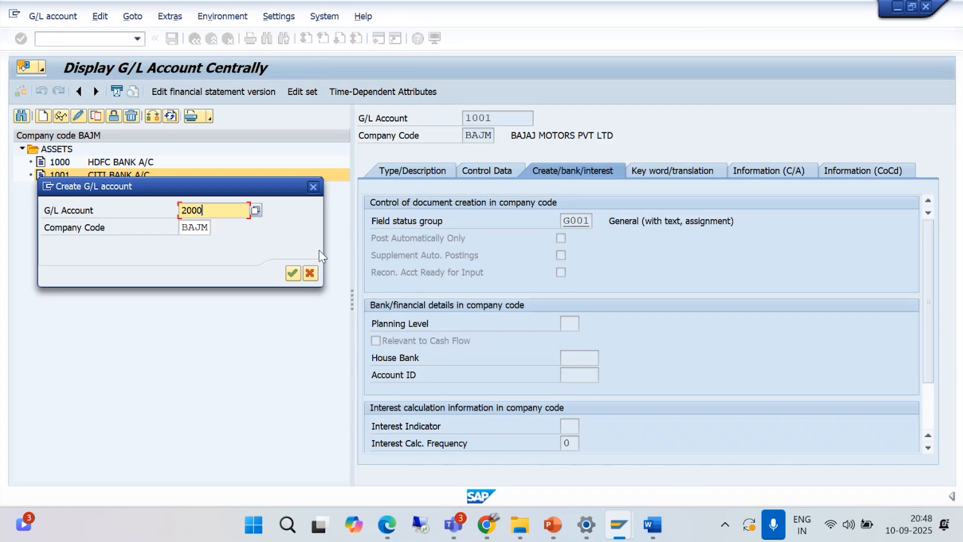
left_click(292, 274)
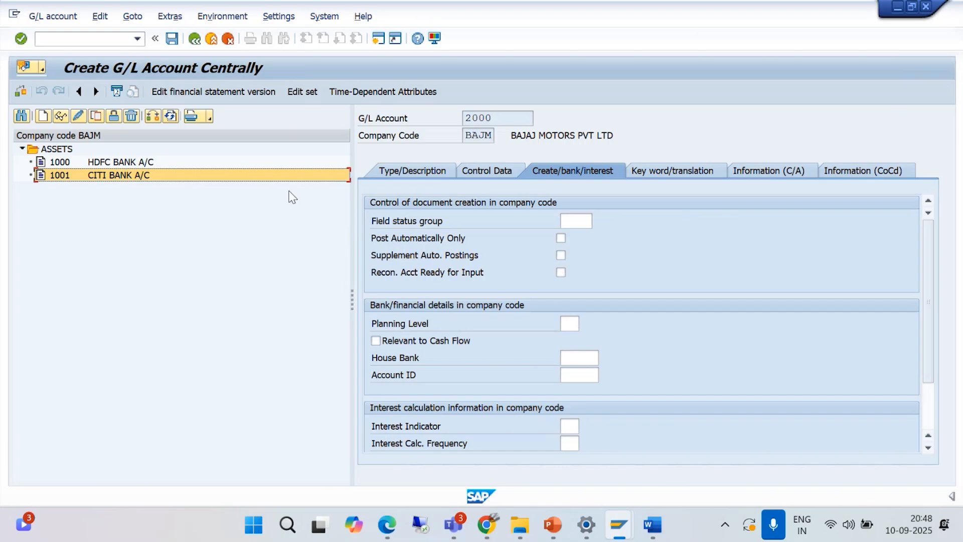
- Set account 2000's G/L account type to X Balance Sheet Account and its account group to LIAB LIABILITIES
left_click(411, 173)
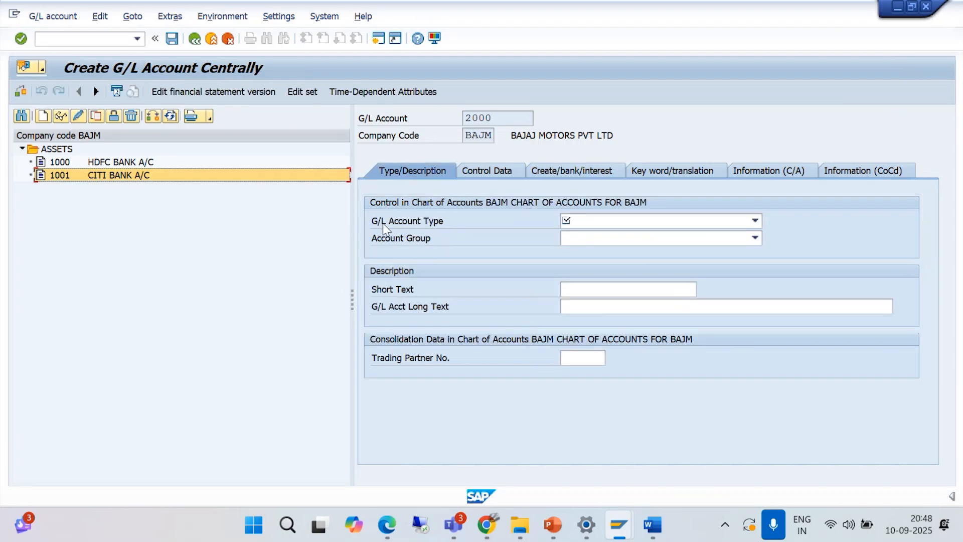
left_click(751, 224)
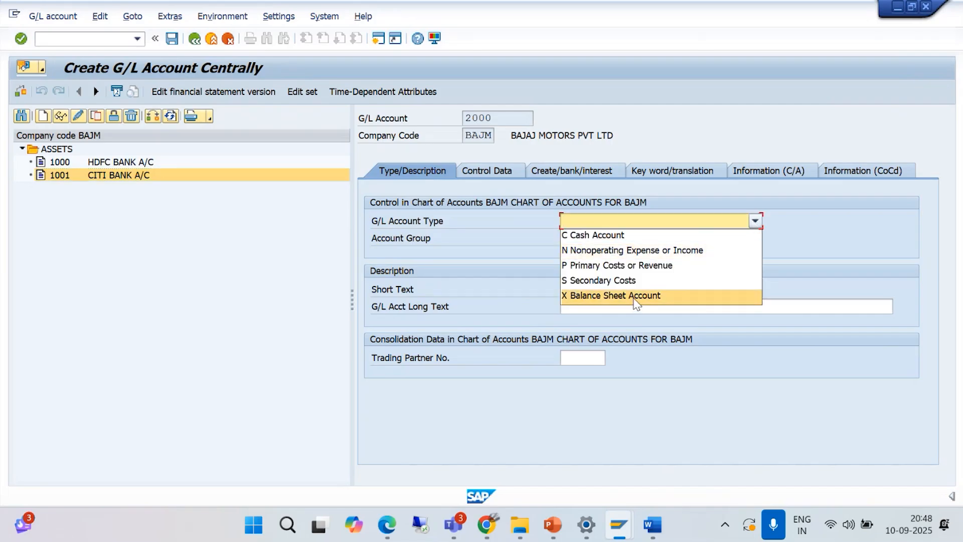
left_click(634, 296)
left_click(755, 239)
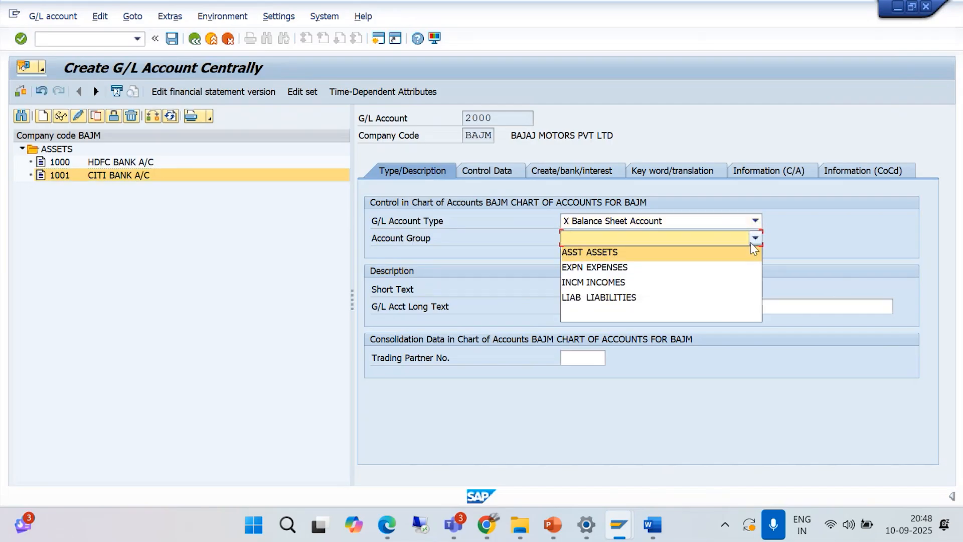
left_click(633, 299)
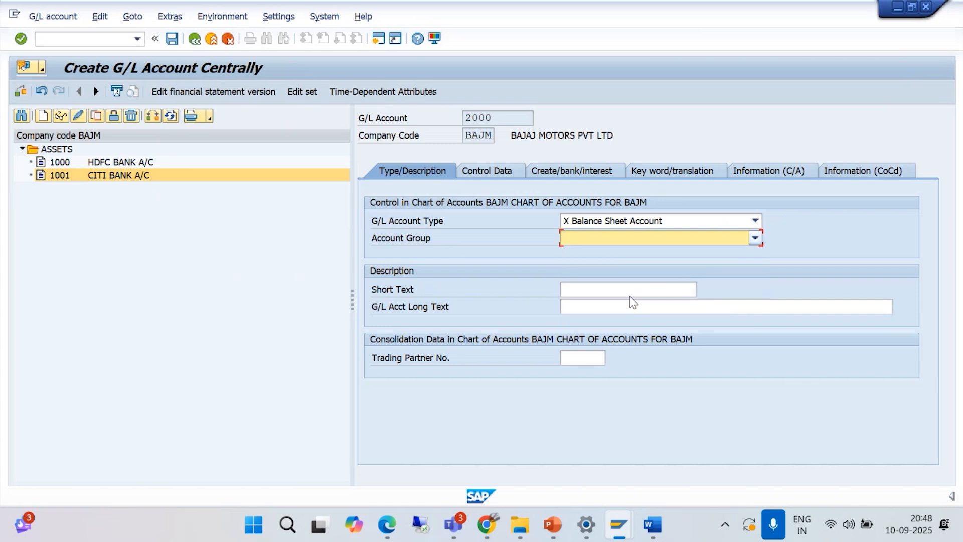
- Enter SHARE CAPITAL A/C as both the short text and the long text of account 2000
left_click(585, 291)
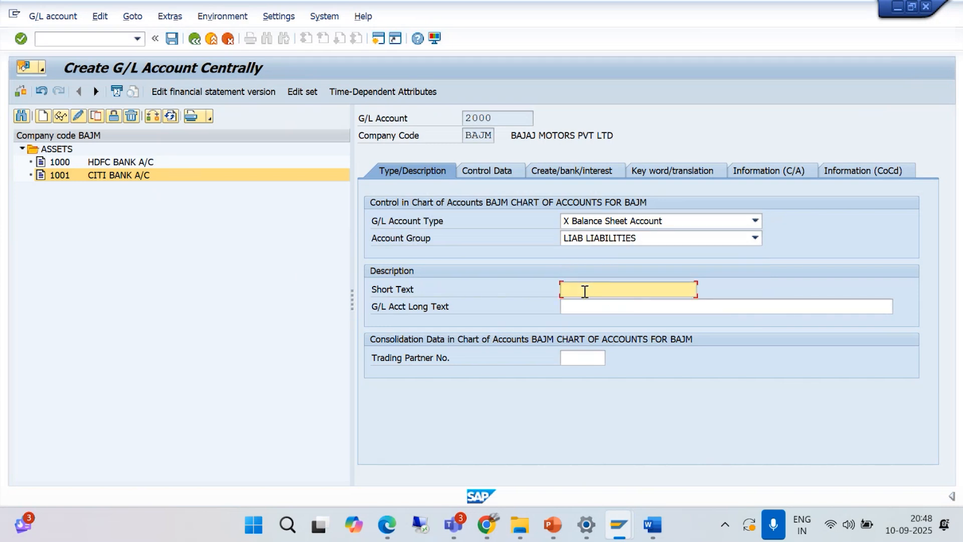
type("SHAR")
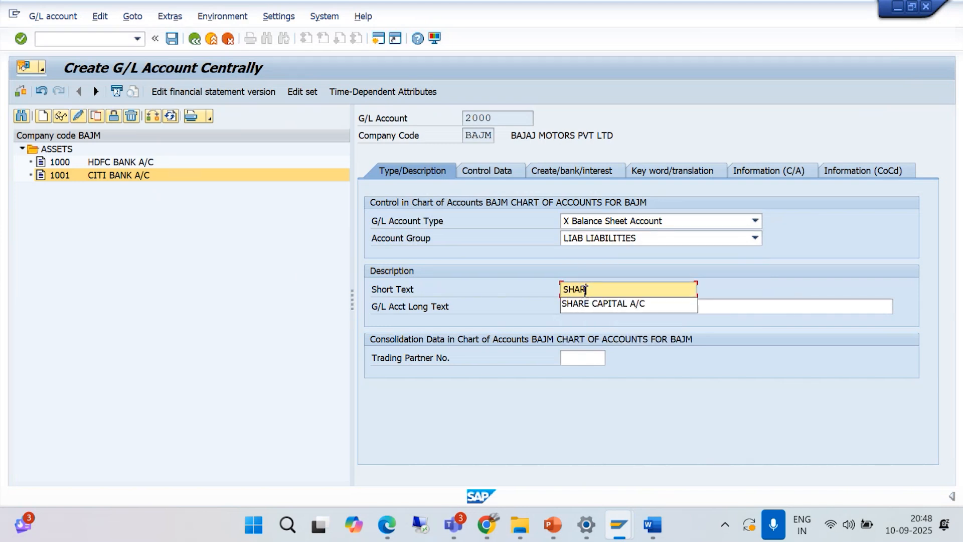
type("E CAPITAL A/C")
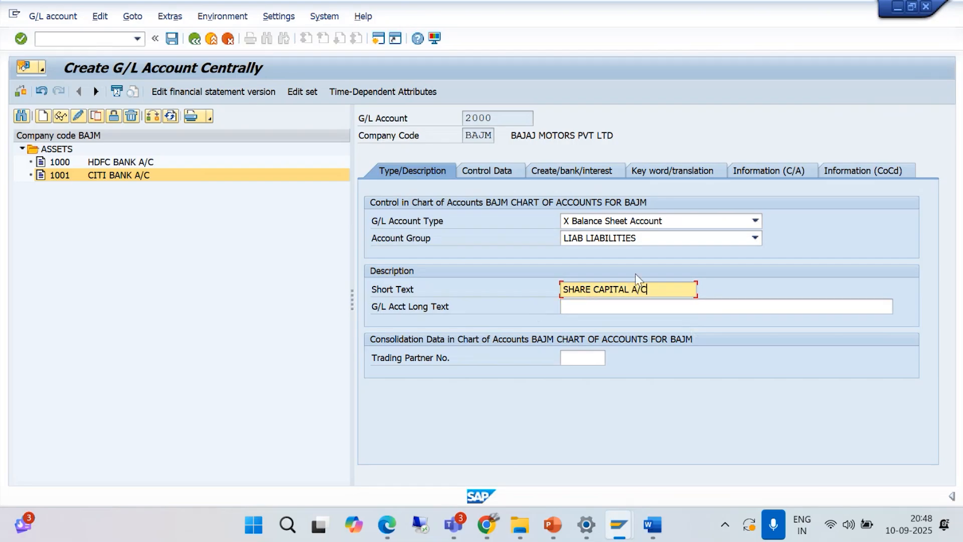
left_click_drag(666, 291, 520, 305)
key("ctrl+c")
left_click(574, 309)
key("ctrl+v")
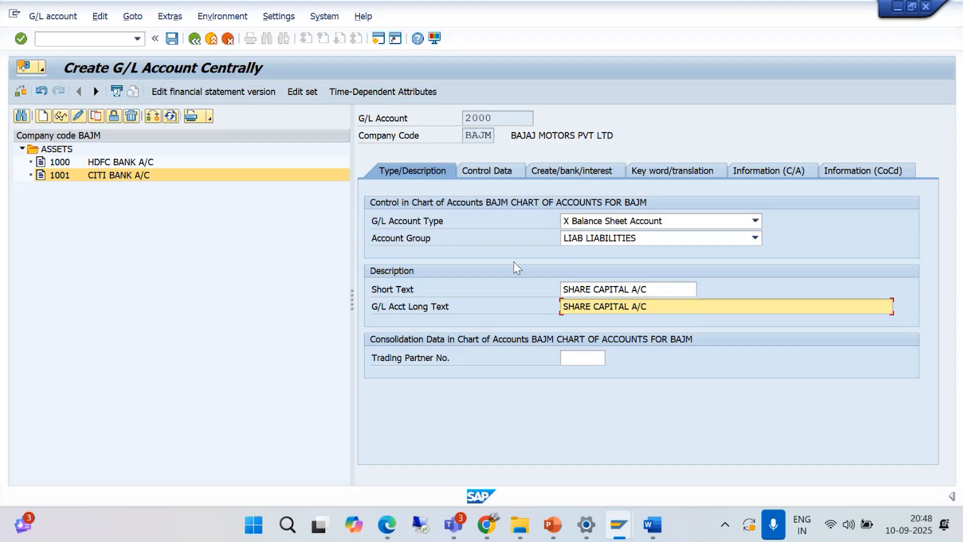
- In account 2000's control data, enable Balances in Local Crcy Only and set the sort key to 001 Posting date
left_click(486, 172)
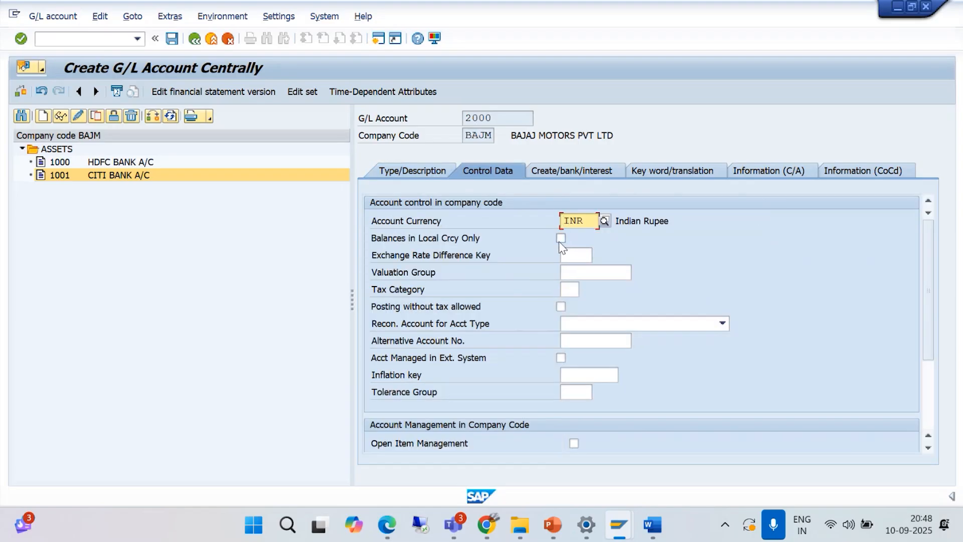
key("Tab")
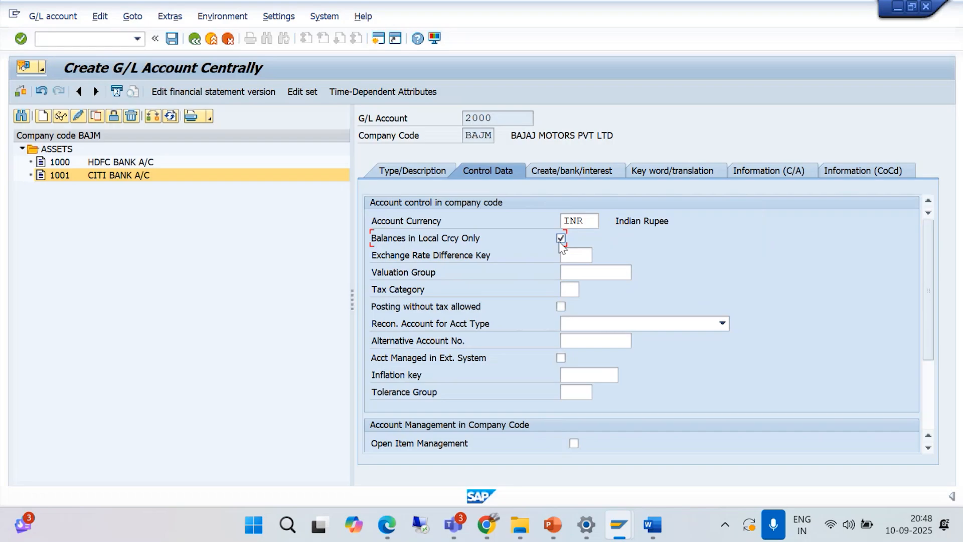
scroll(931, 301, "down", 3)
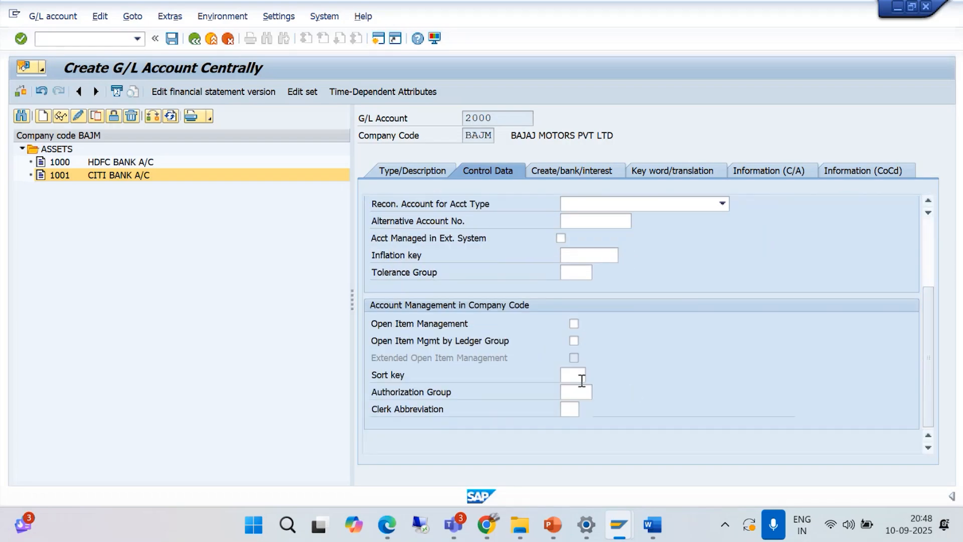
left_click(578, 375)
type("00")
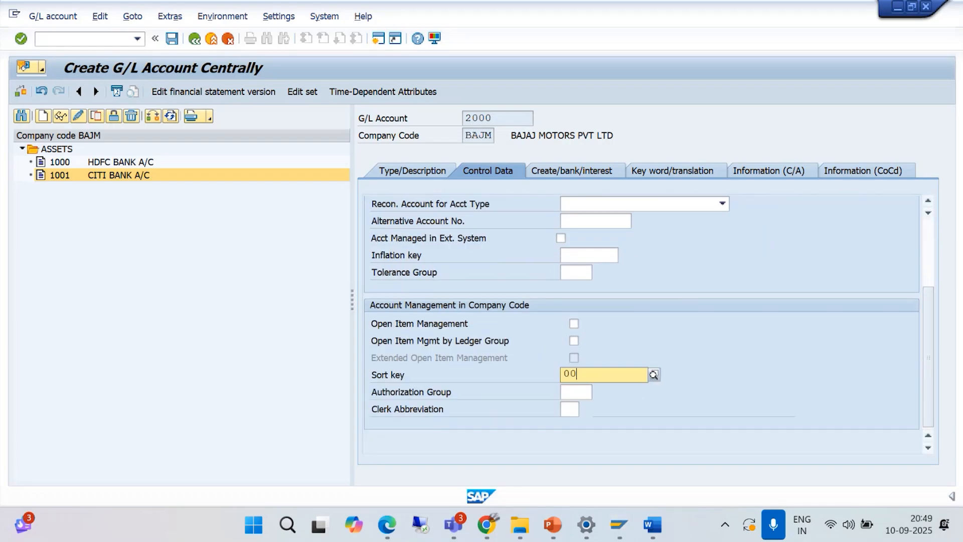
type("1")
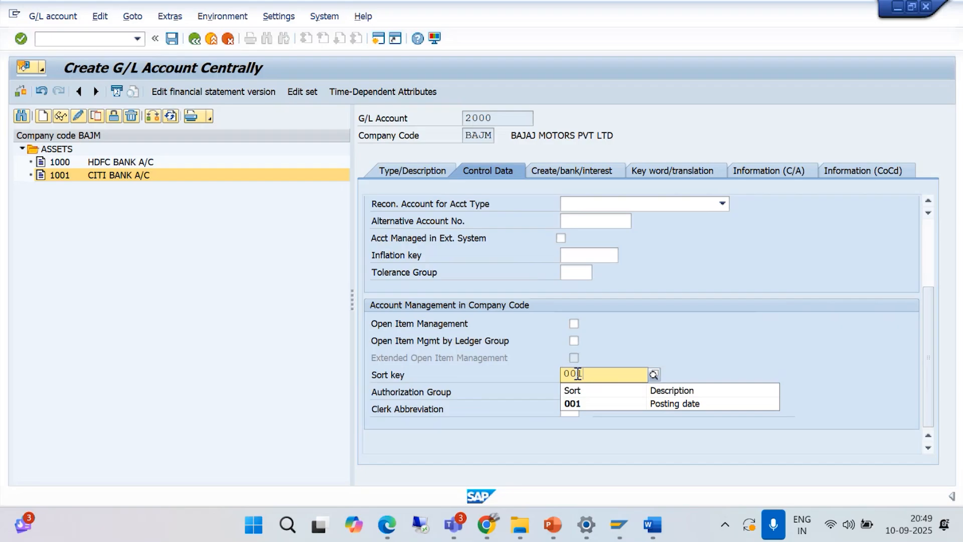
left_click(578, 403)
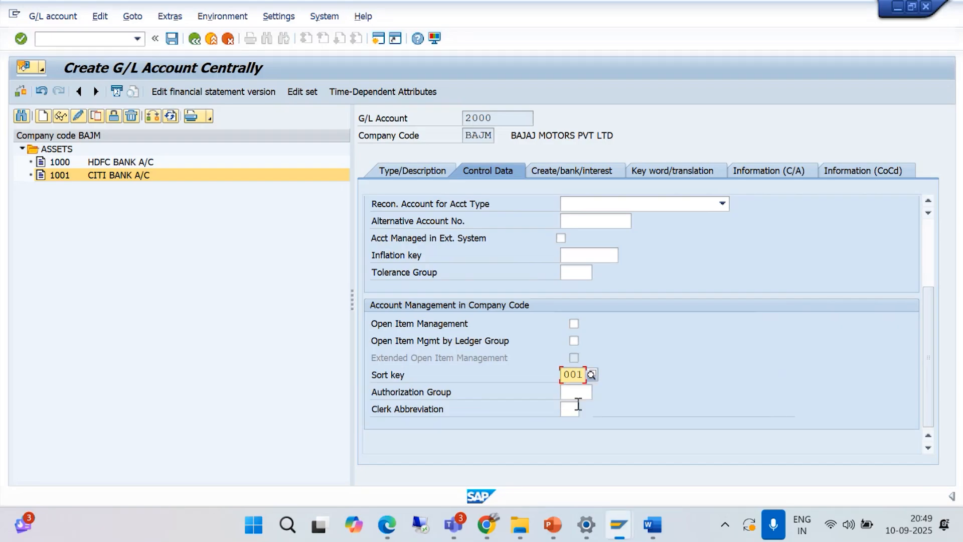
key("Return")
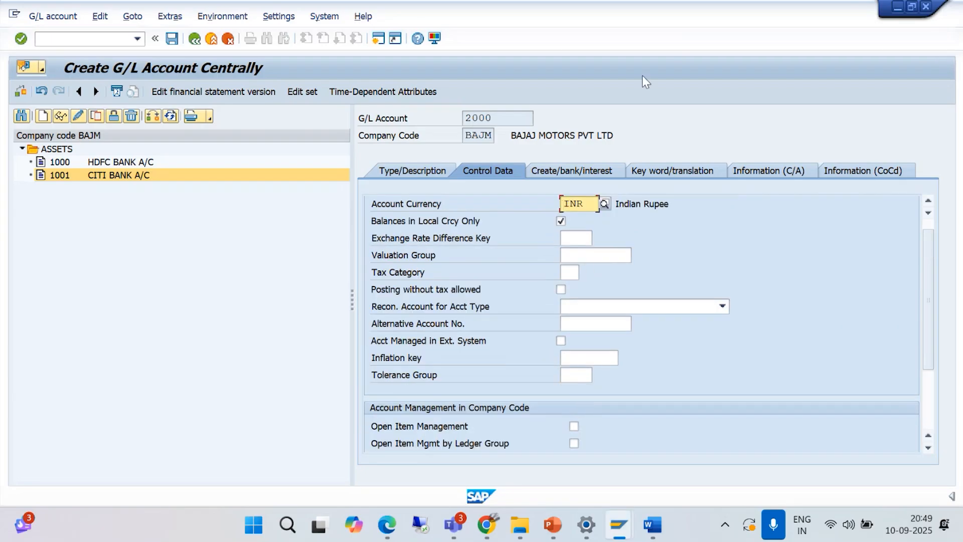
- Set account 2000's field status group to G001 and save the account
left_click(564, 173)
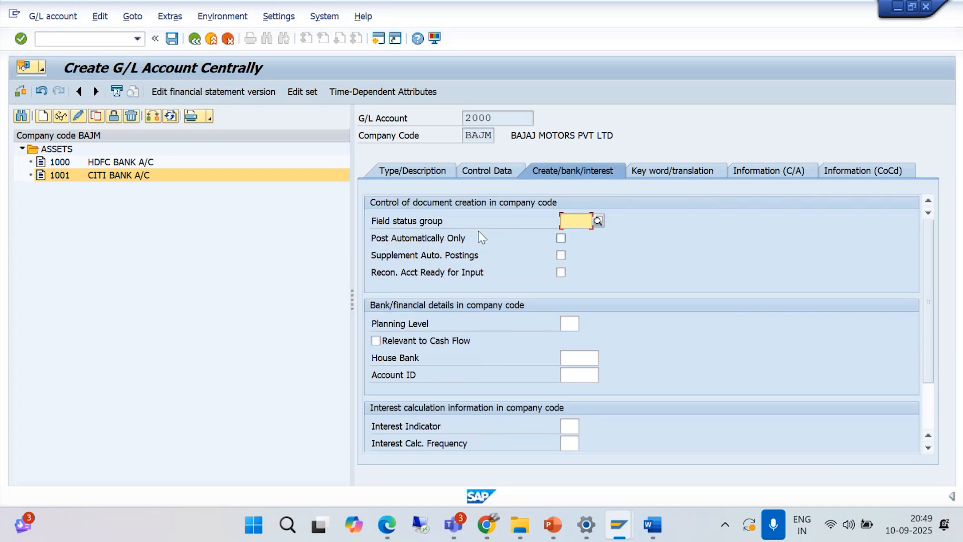
type("G")
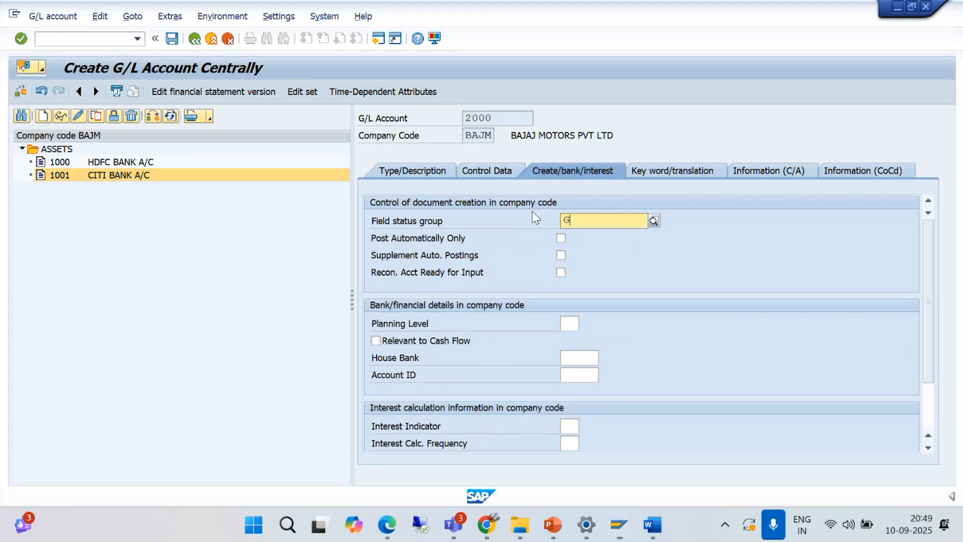
type("001")
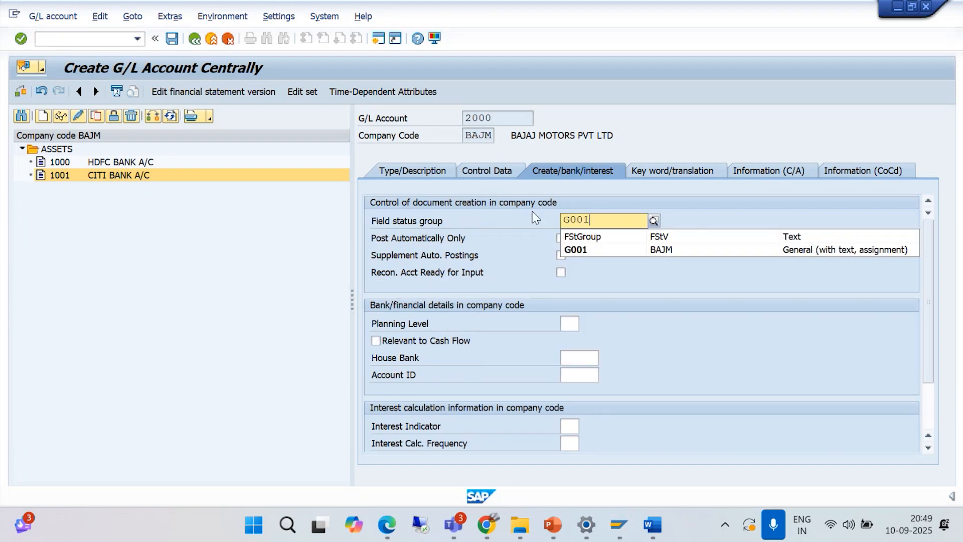
left_click(567, 254)
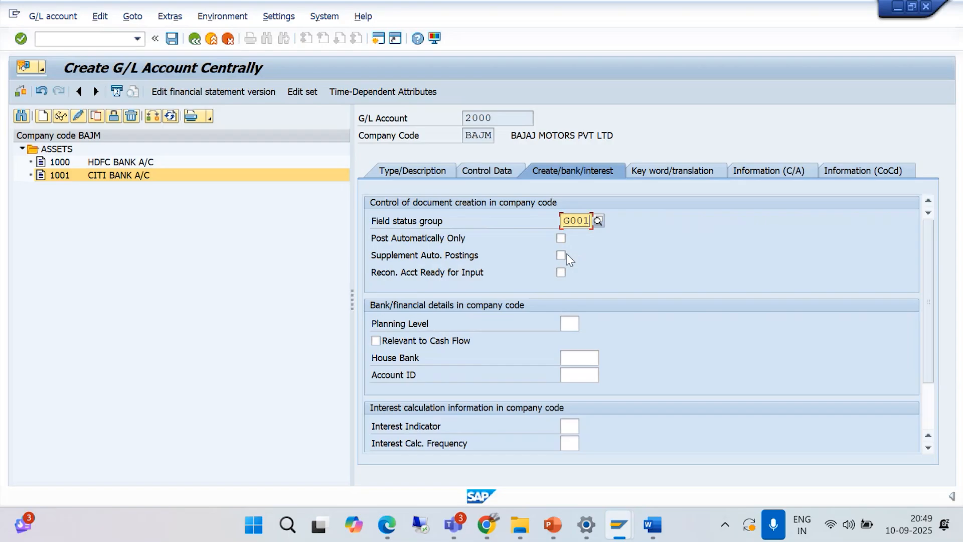
key("Return")
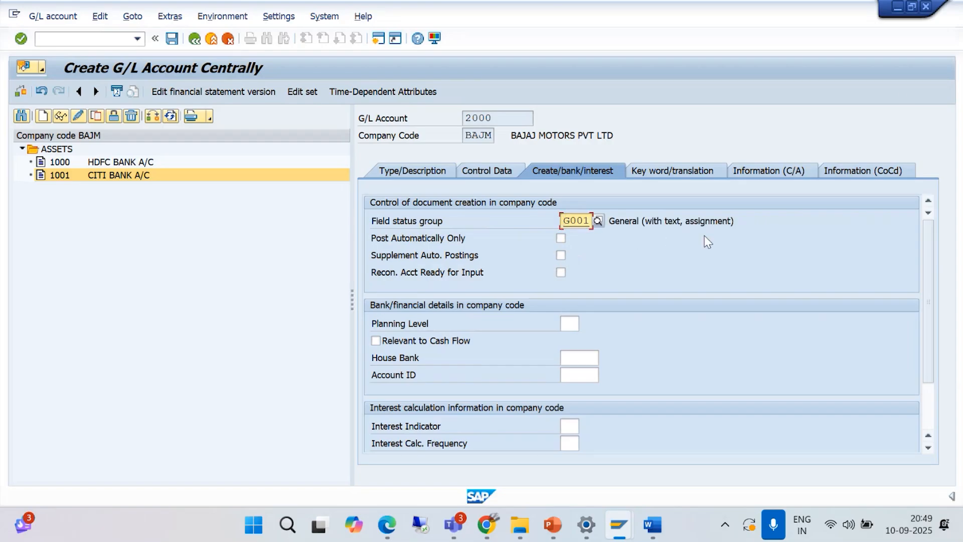
left_click(171, 44)
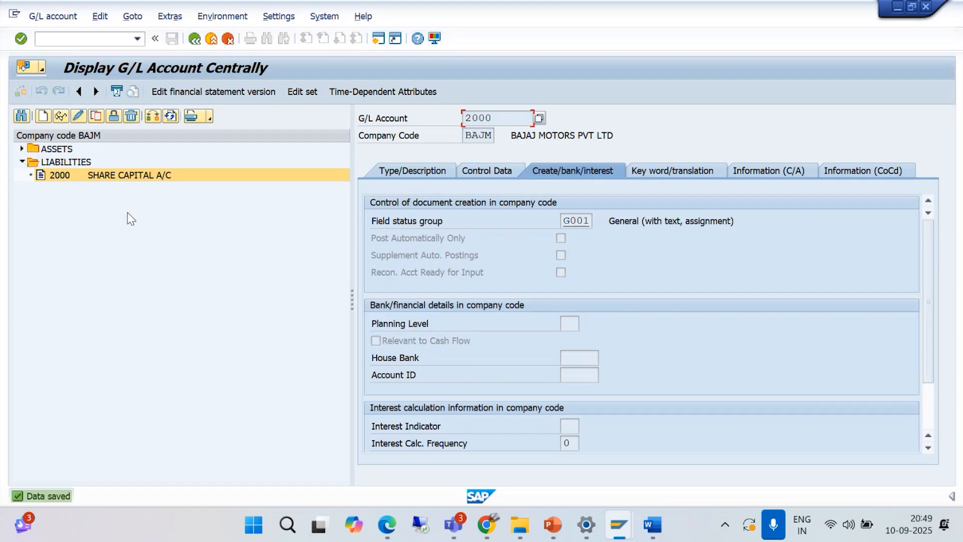
- Start creating G/L account 3000 in company code BAJM, consulting the G/L Account Groups overview for the expenses number range
left_click(42, 117)
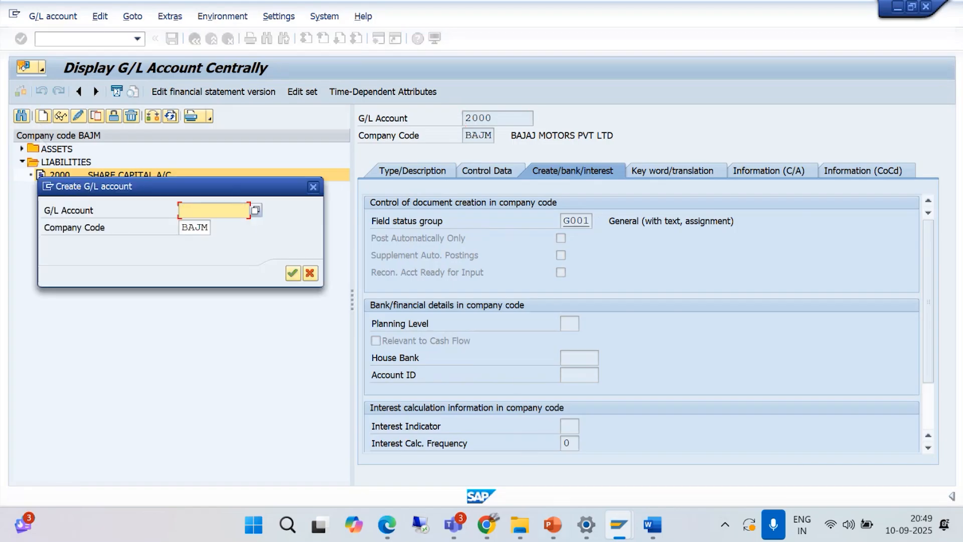
mouse_move(622, 507)
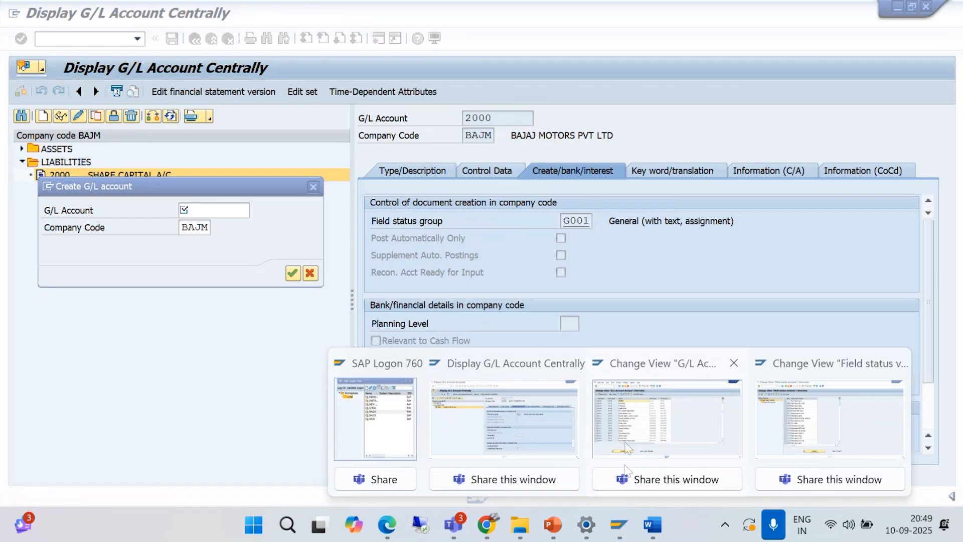
left_click(628, 442)
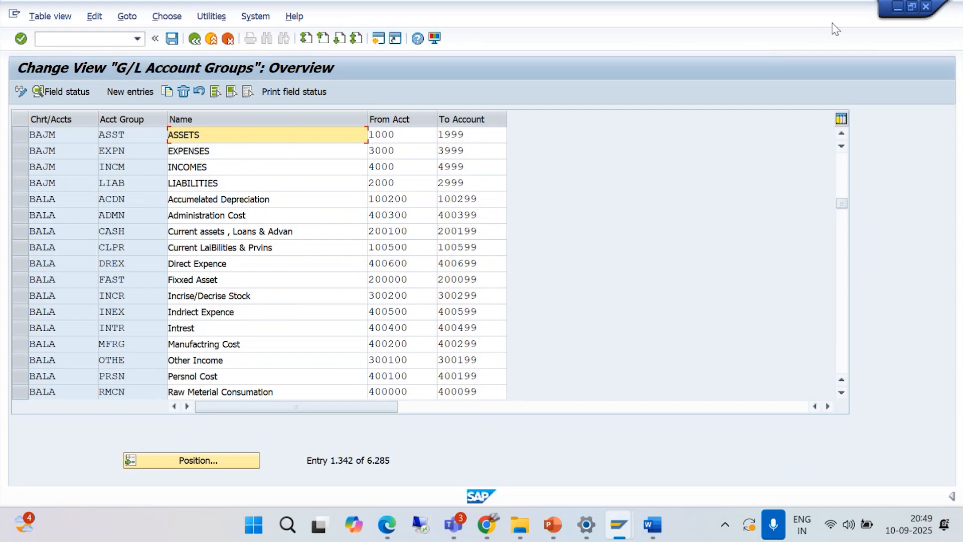
left_click(896, 9)
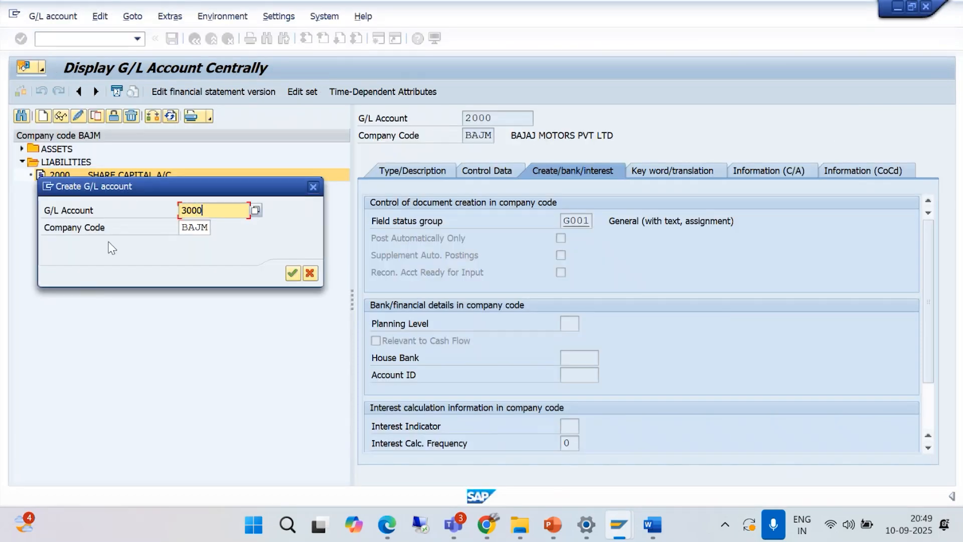
left_click(293, 274)
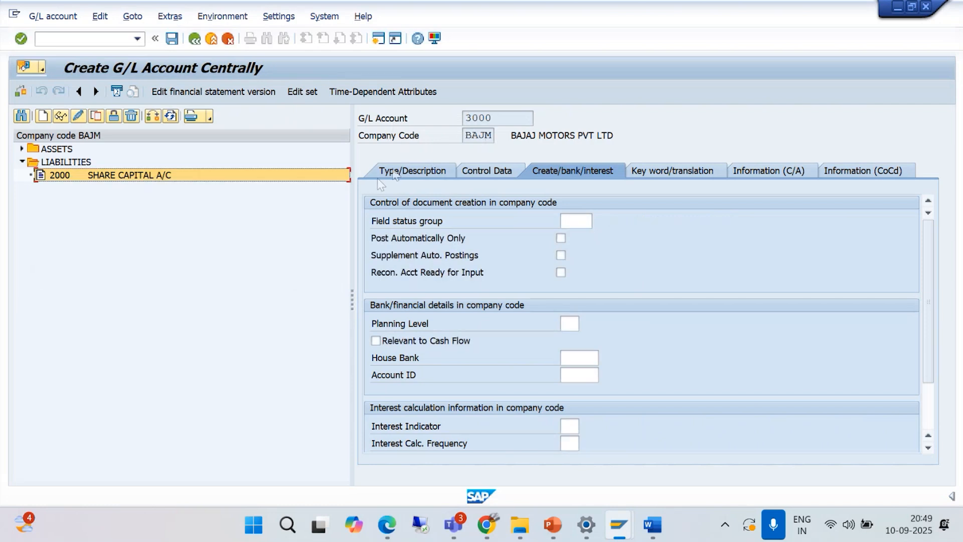
- Set account 3000's G/L account type to P Primary Costs or Revenue and its account group to EXPN EXPENSES
left_click(391, 173)
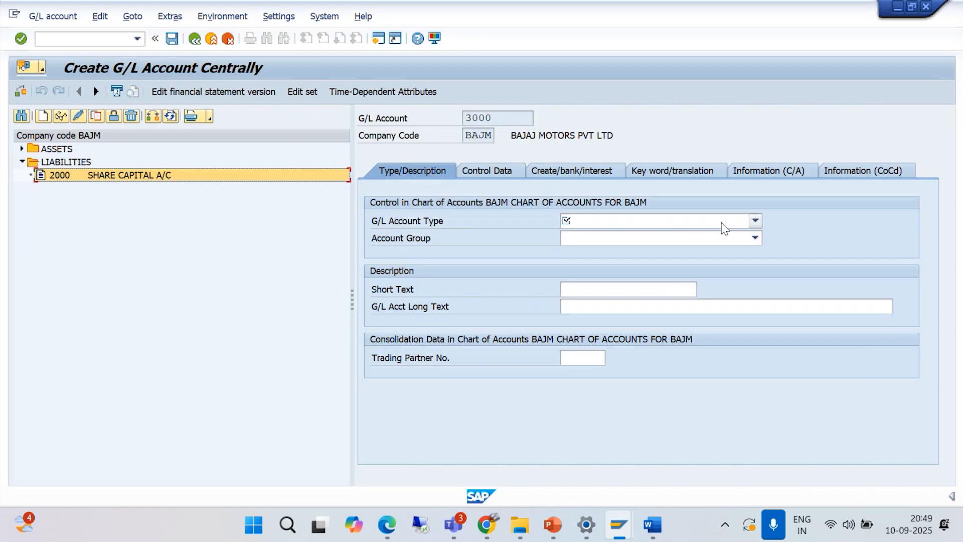
left_click(755, 221)
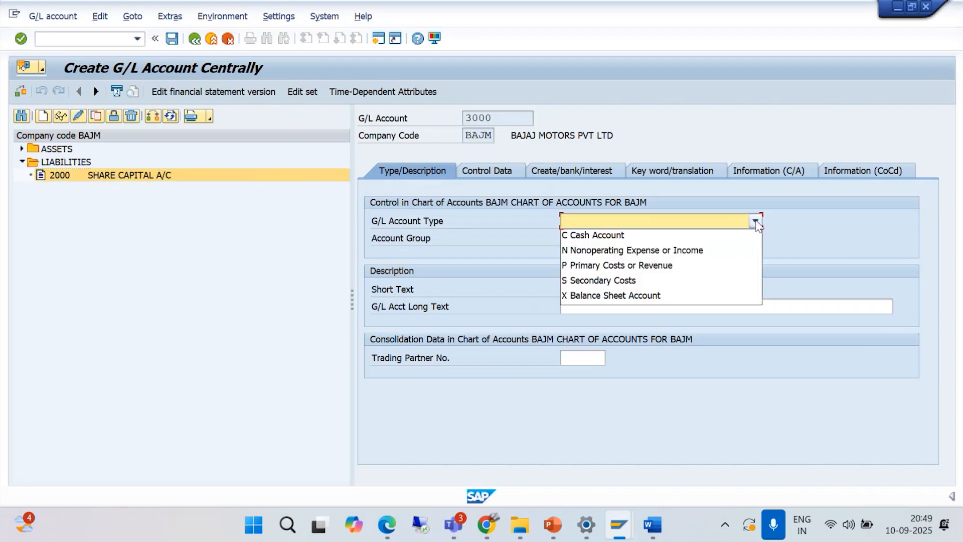
left_click(623, 267)
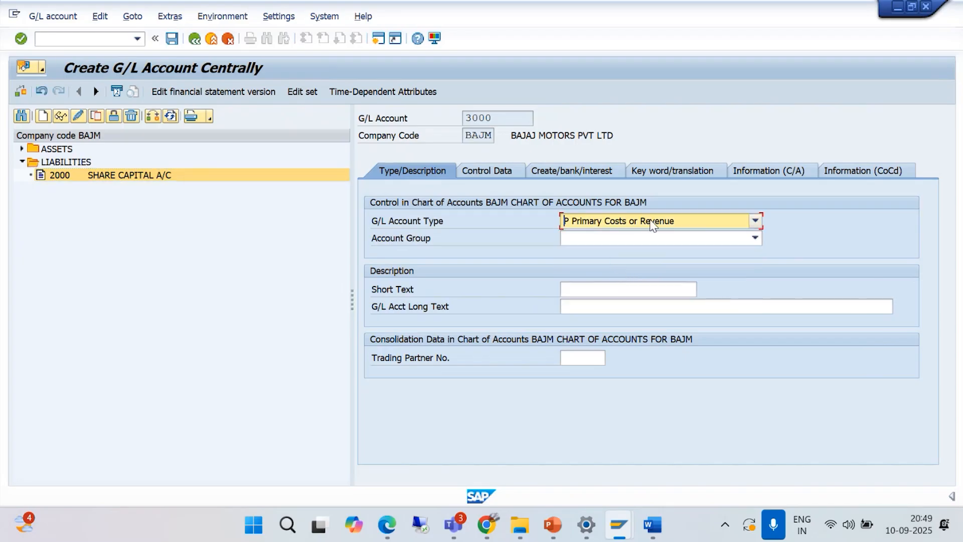
left_click(757, 239)
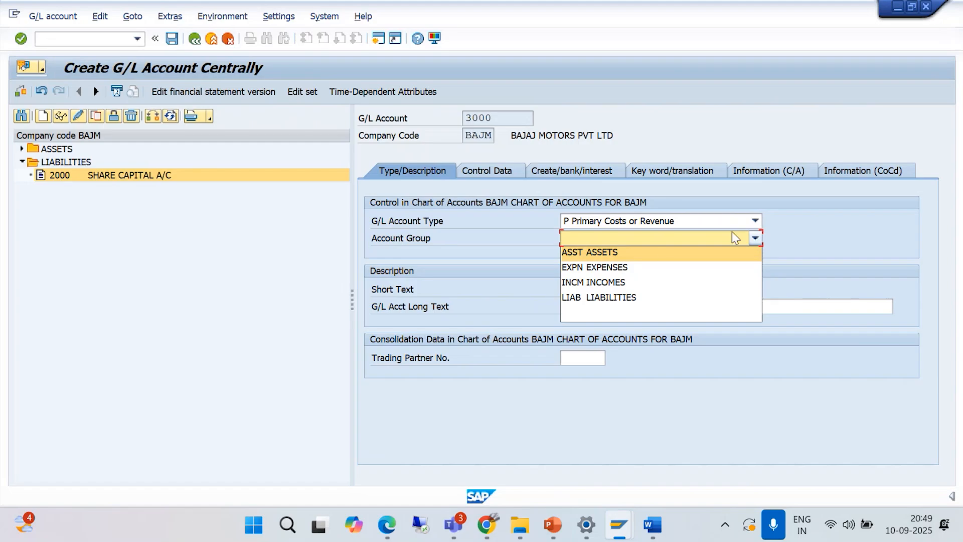
left_click(648, 270)
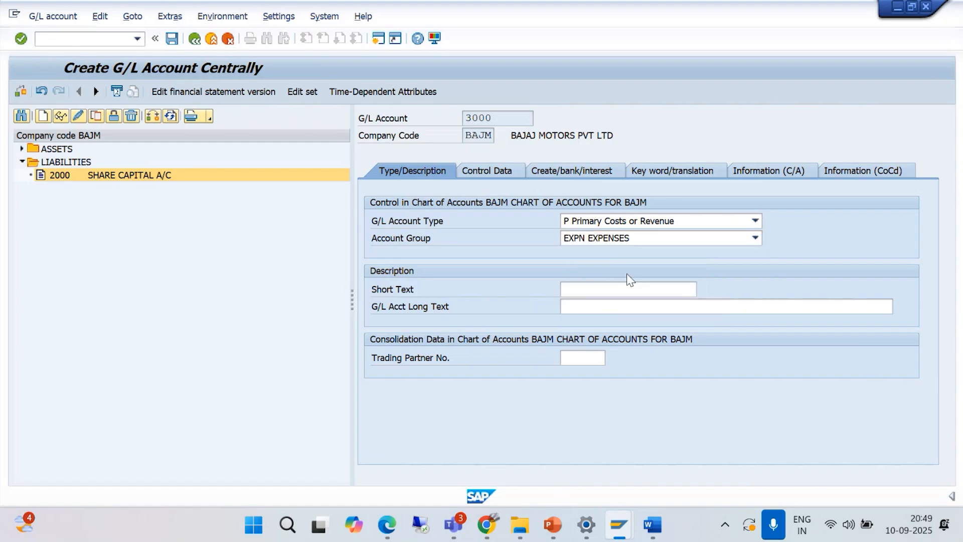
- Enter AUDIT FEE A/C as account 3000's short and long text, and expand the ASSETS folder in the account list
left_click(572, 288)
type("AUDIT G")
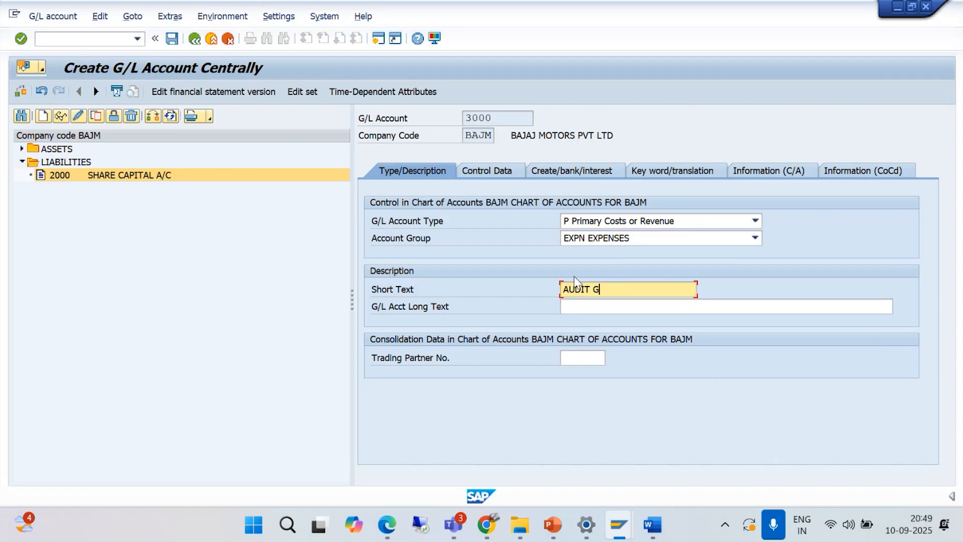
key("BackSpace")
key("BackSpace")
type("FEE A/C")
left_click(590, 308)
type("A")
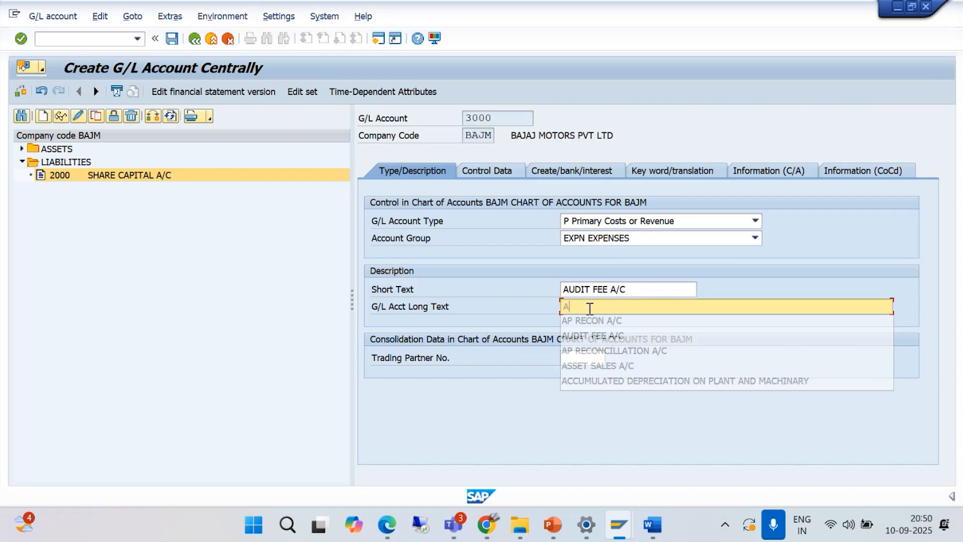
type("UDIT FEE A/C")
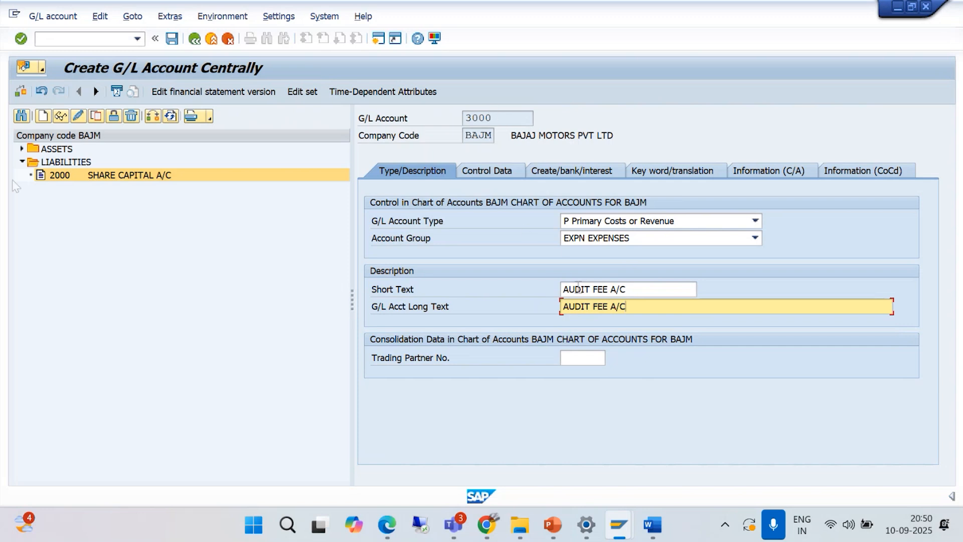
left_click(22, 148)
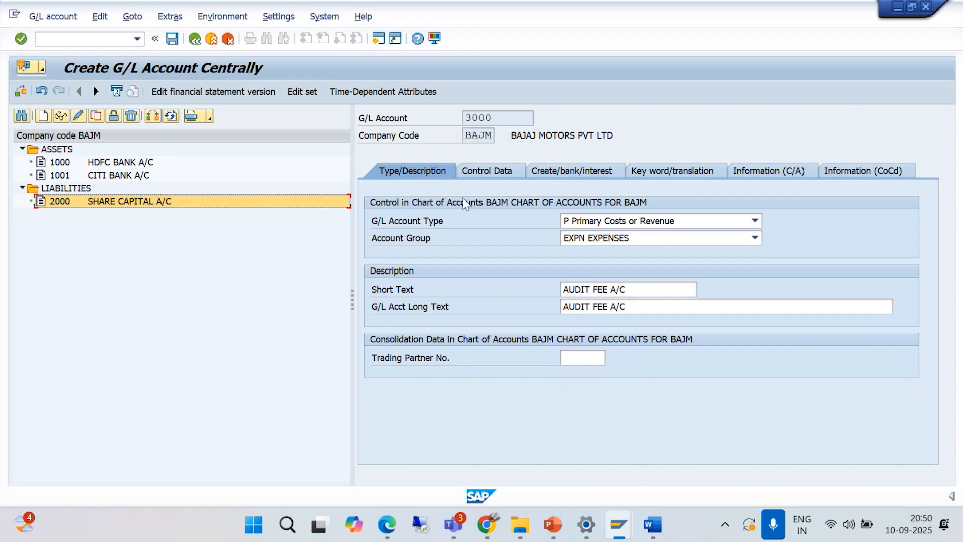
- Set the sort key in account 3000's control data to 001 Posting date
left_click(485, 173)
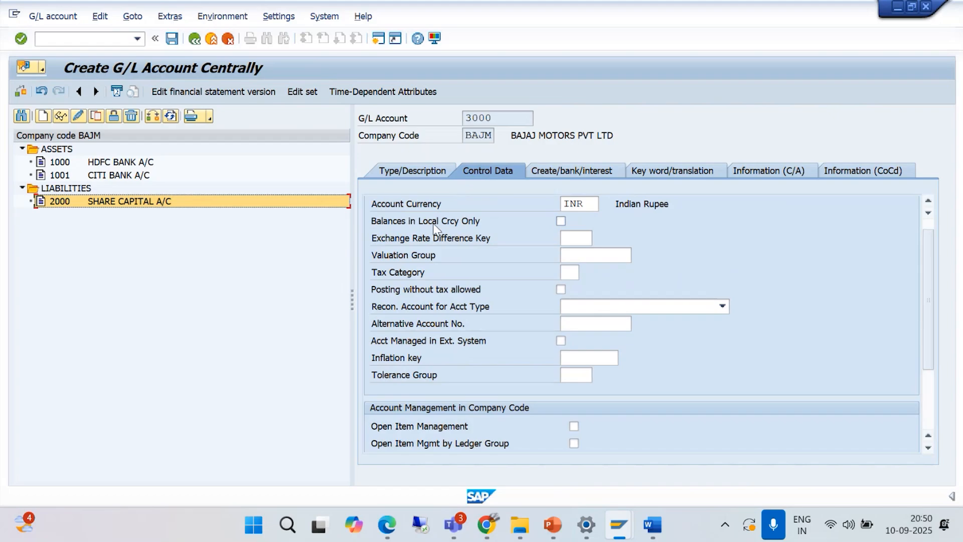
left_click_drag(932, 335, 940, 387)
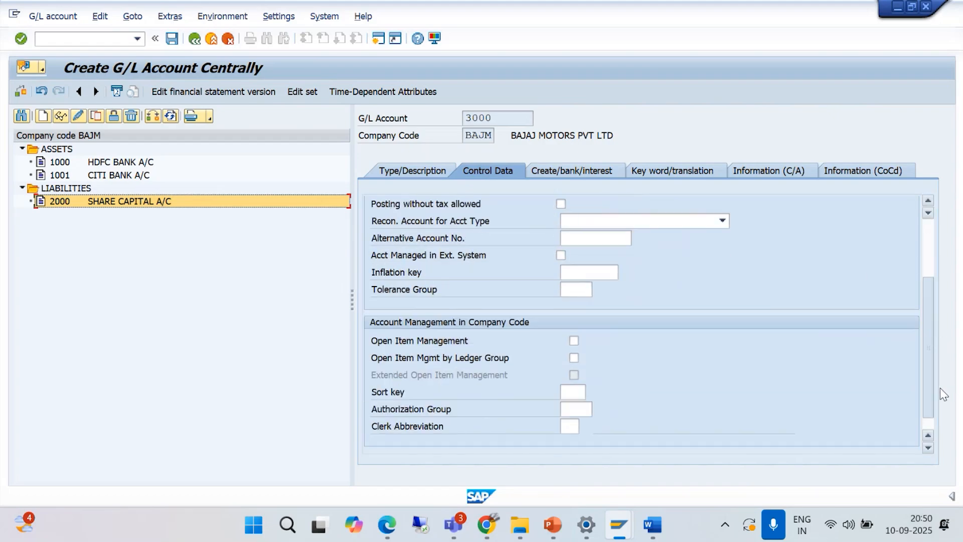
left_click(574, 394)
type("001")
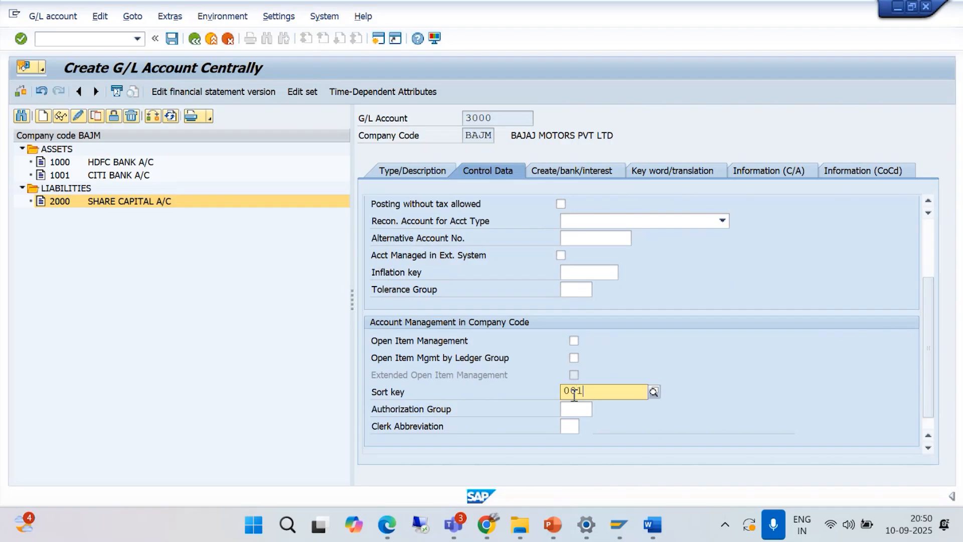
key("Return")
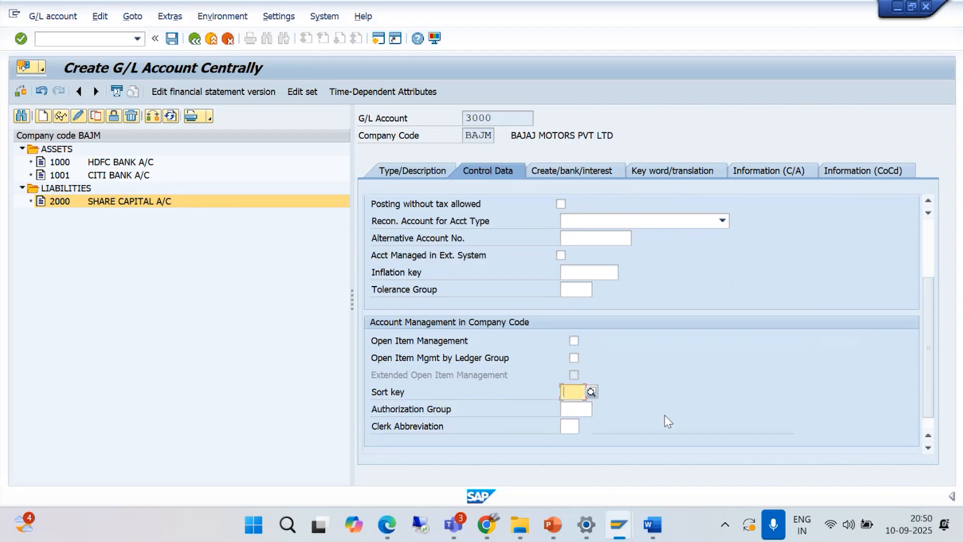
type("001")
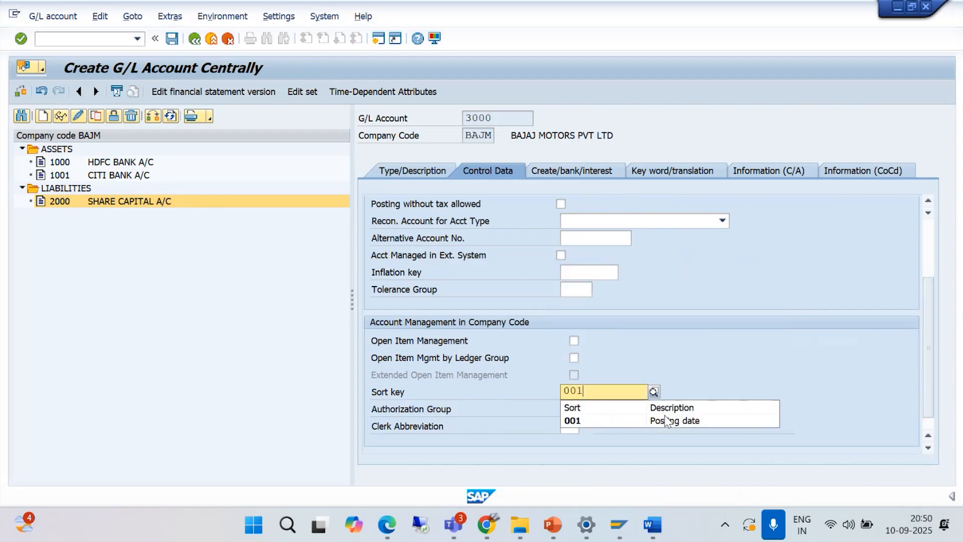
left_click(681, 430)
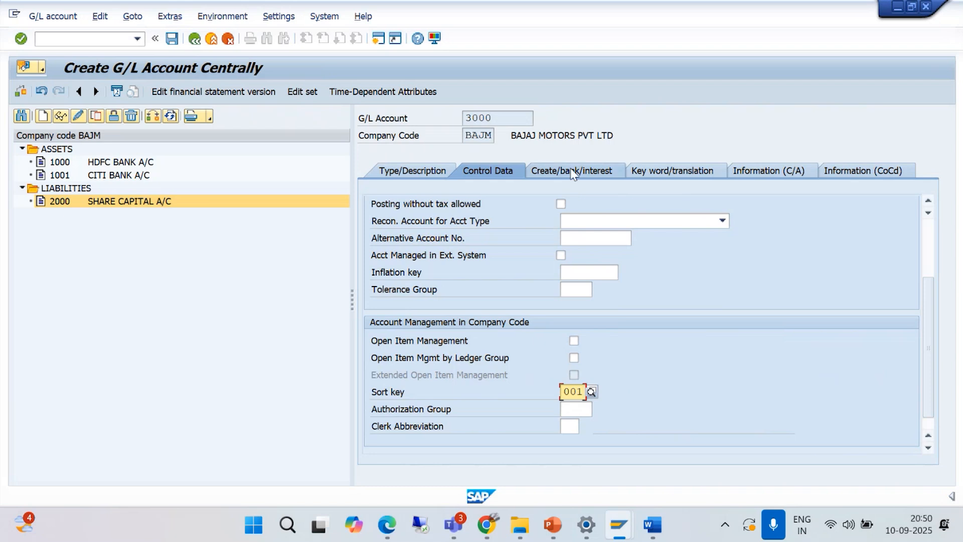
- Set account 3000's field status group to G001 and save the account
left_click(567, 169)
type("G001")
key("Return")
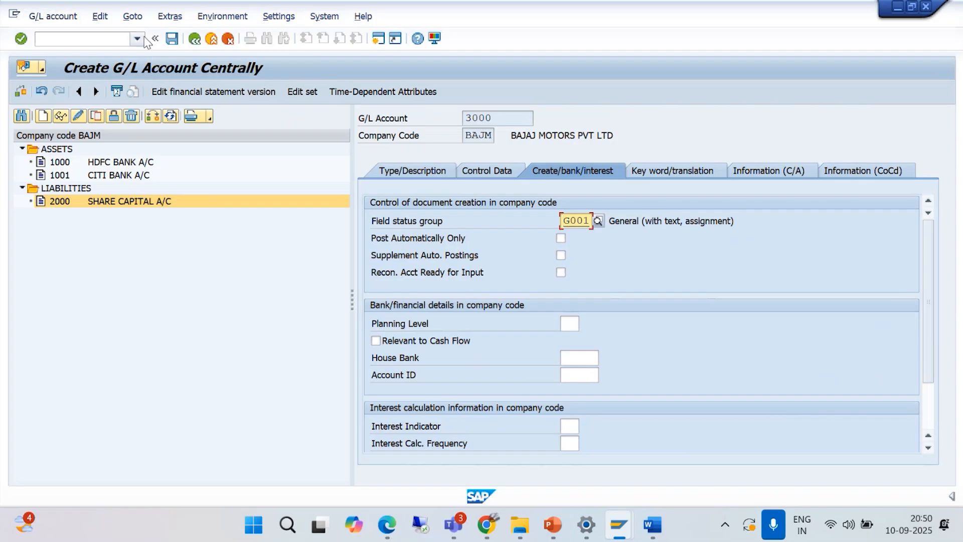
left_click(172, 39)
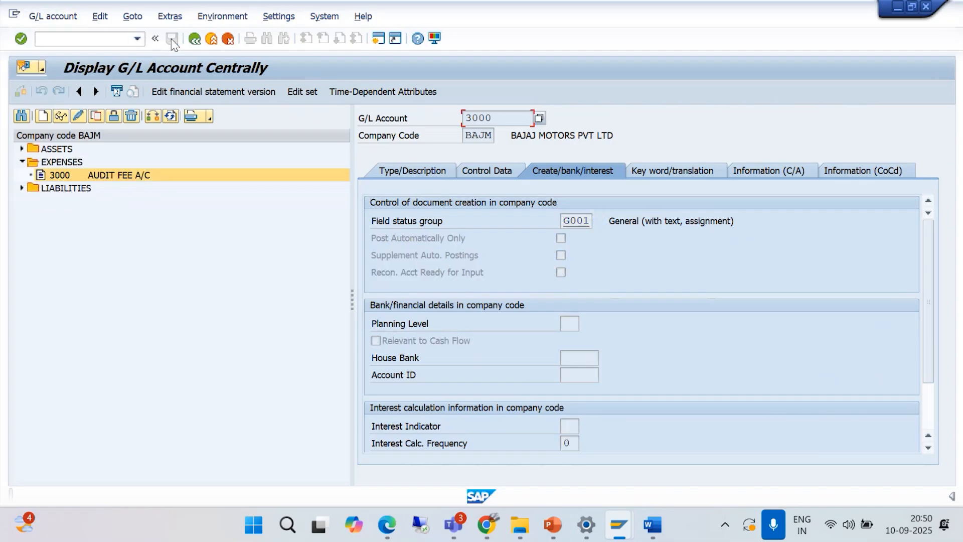
- Start creating G/L account 4000 in company code BAJM
left_click(42, 118)
type("400")
left_click(203, 230)
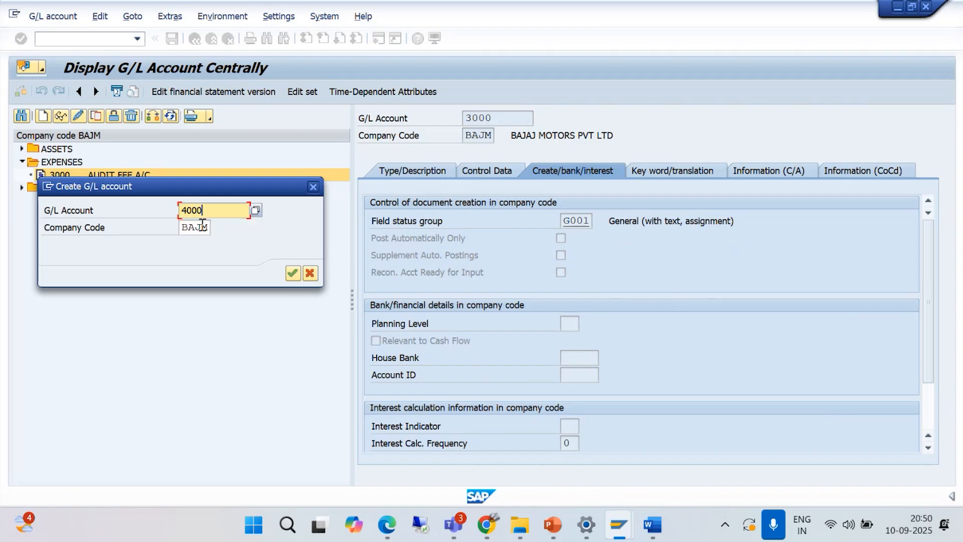
left_click(292, 273)
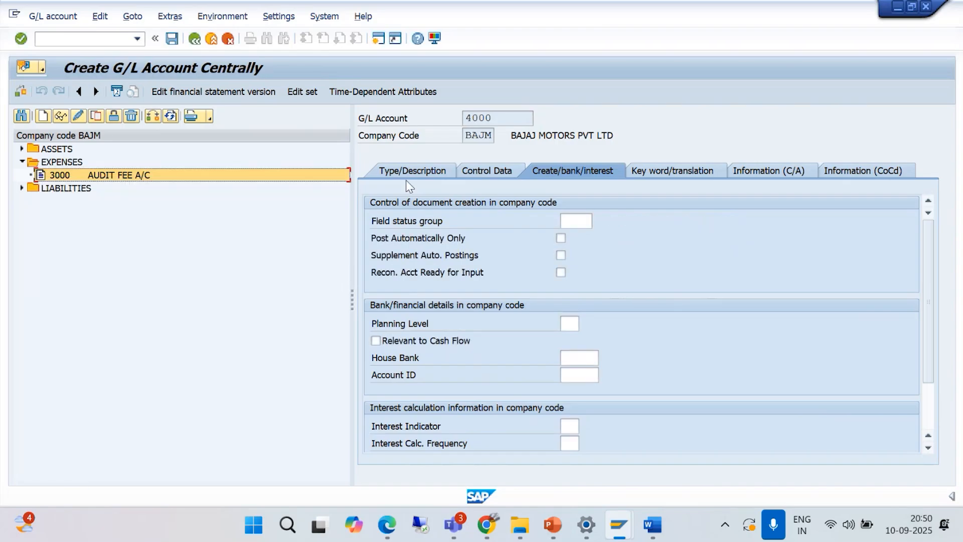
- Set account 4000's G/L account type to P Primary Costs or Revenue and its account group to INCM INCOMES
left_click(393, 171)
left_click(751, 221)
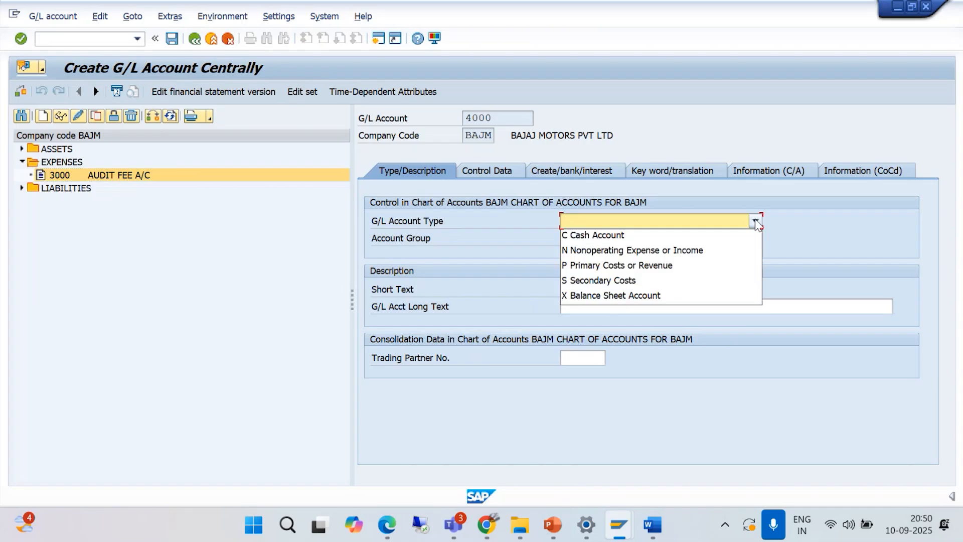
left_click(652, 324)
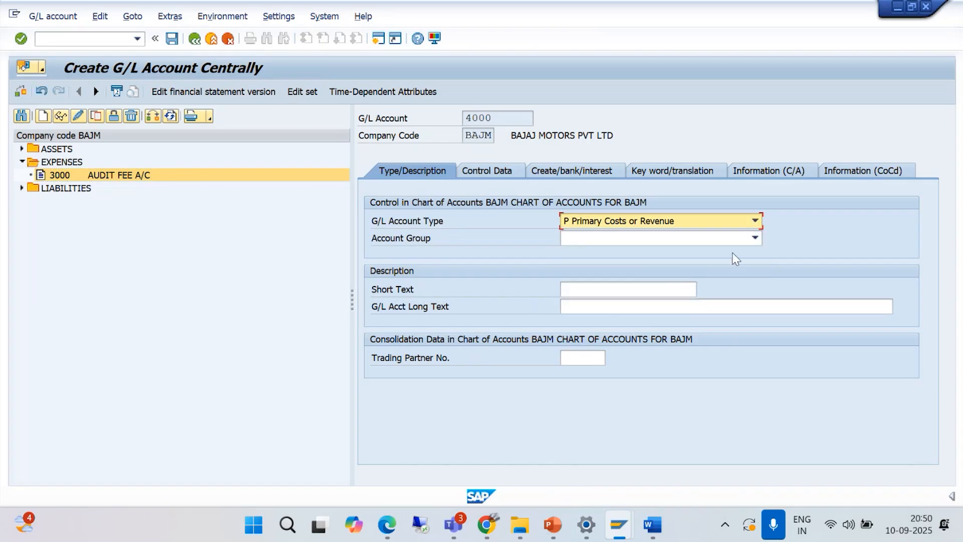
left_click(755, 239)
left_click(622, 281)
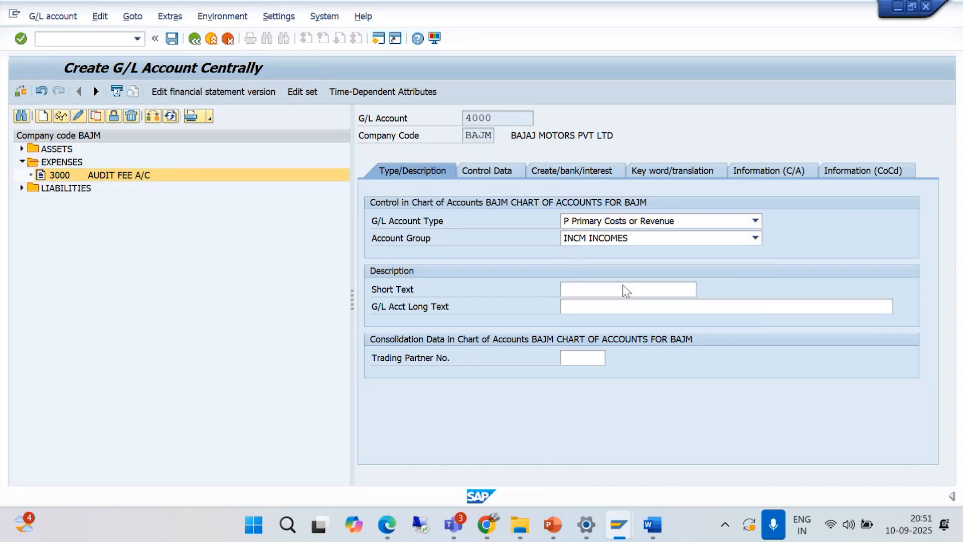
- Try to assign account 4000 to account group ASST ASSETS, and set the group back to INCM INCOMES
left_click(755, 238)
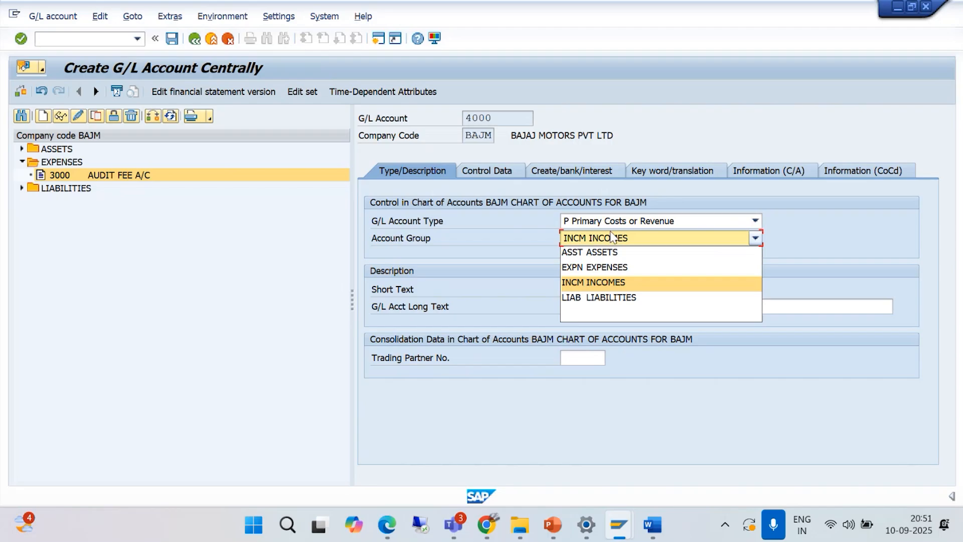
left_click(596, 251)
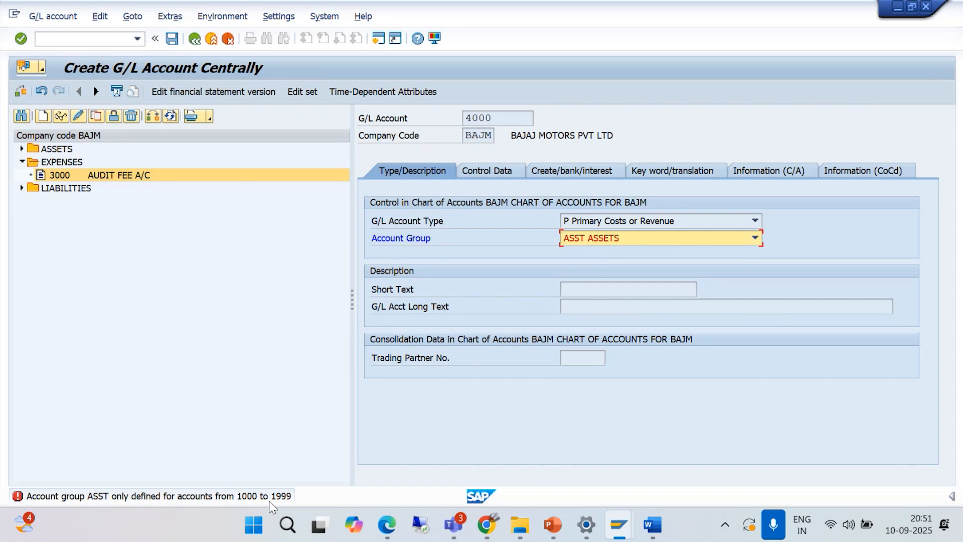
left_click(755, 238)
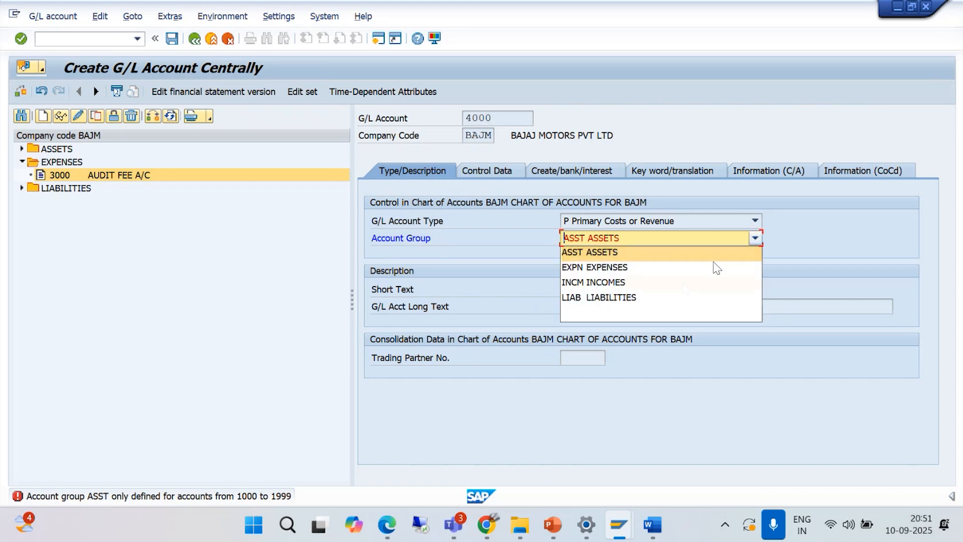
left_click(642, 282)
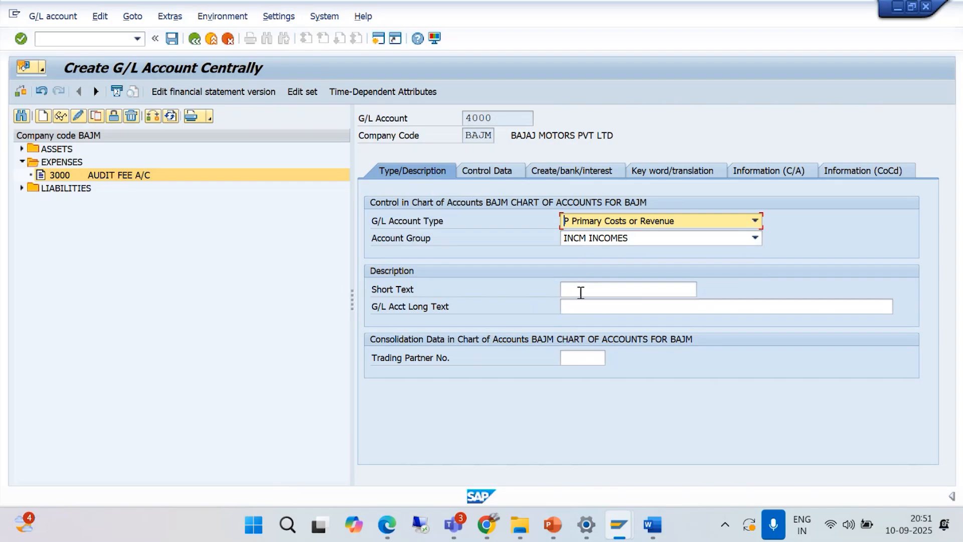
- Enter SALES REVENUE A/C as account 4000's short text and copy it into the long text
left_click(577, 293)
type("SALES REVENUE A/C")
left_click_drag(661, 289, 564, 295)
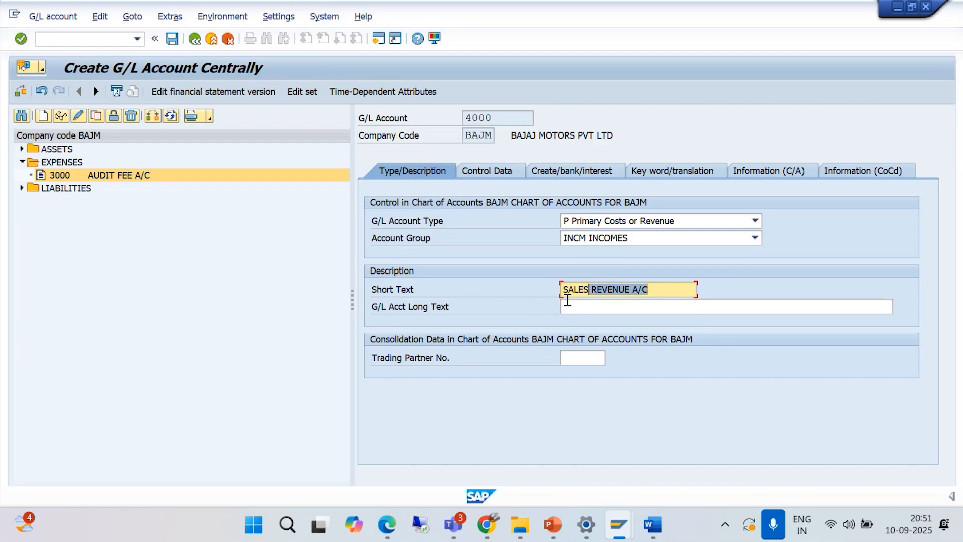
key("ctrl+c")
left_click(569, 306)
key("ctrl+v")
- Set the sort key in account 4000's control data to 001 Posting date
left_click(487, 171)
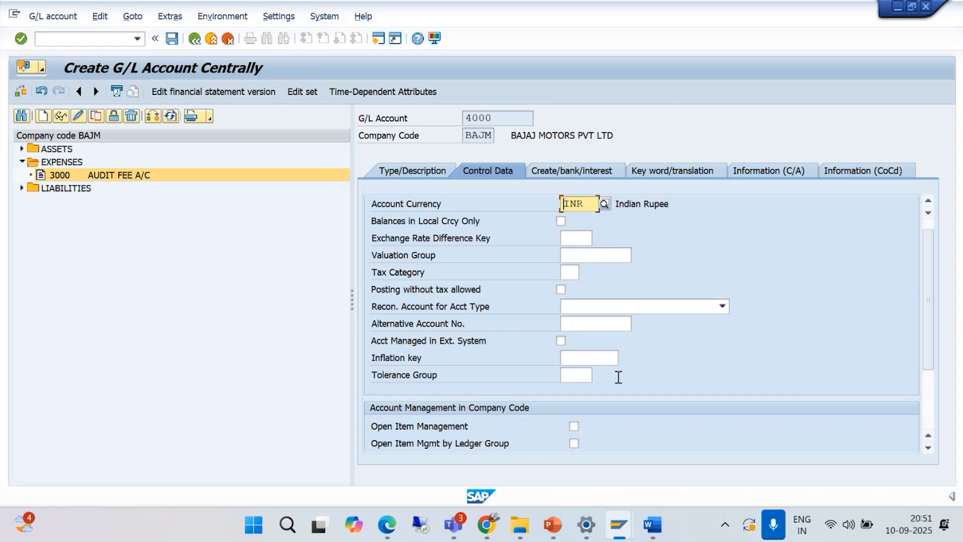
scroll(930, 360, "down", 2)
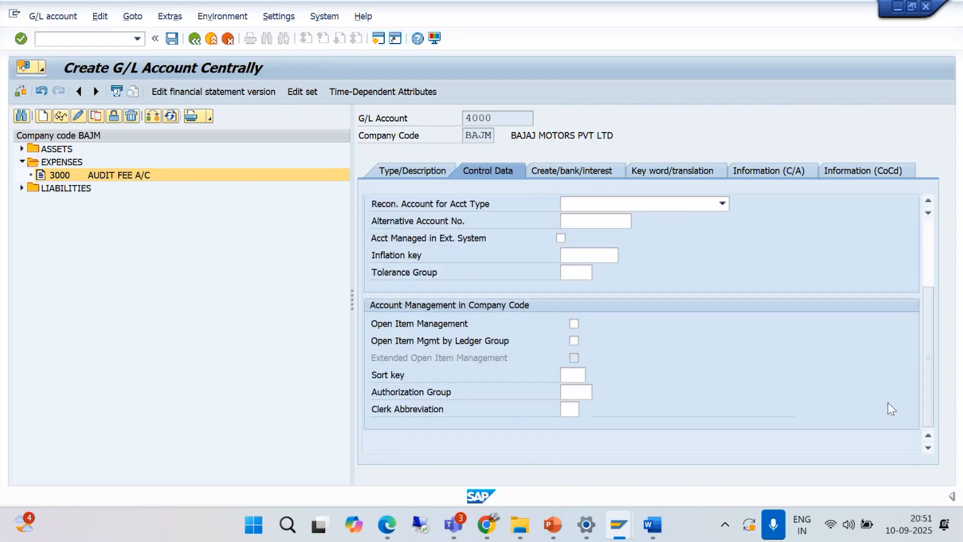
left_click(573, 373)
type("001")
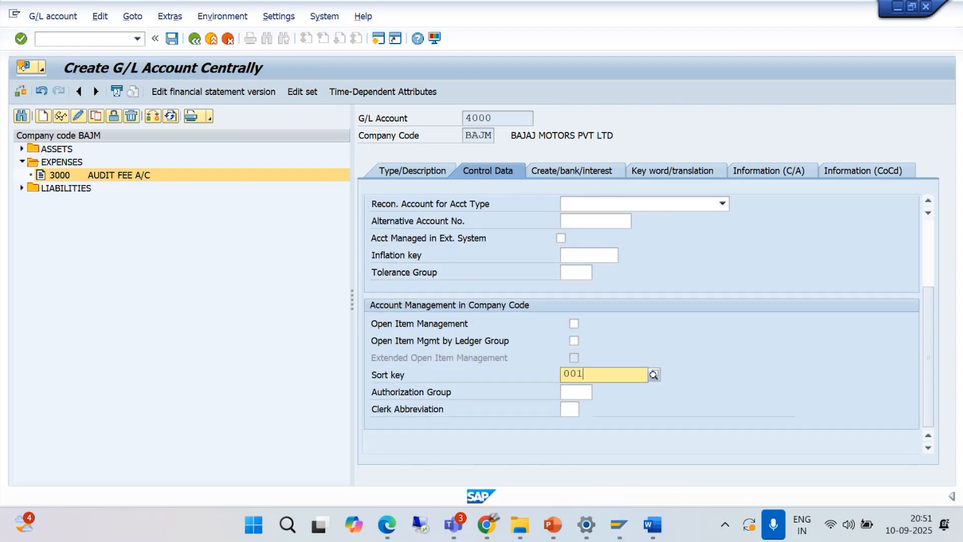
key("Return")
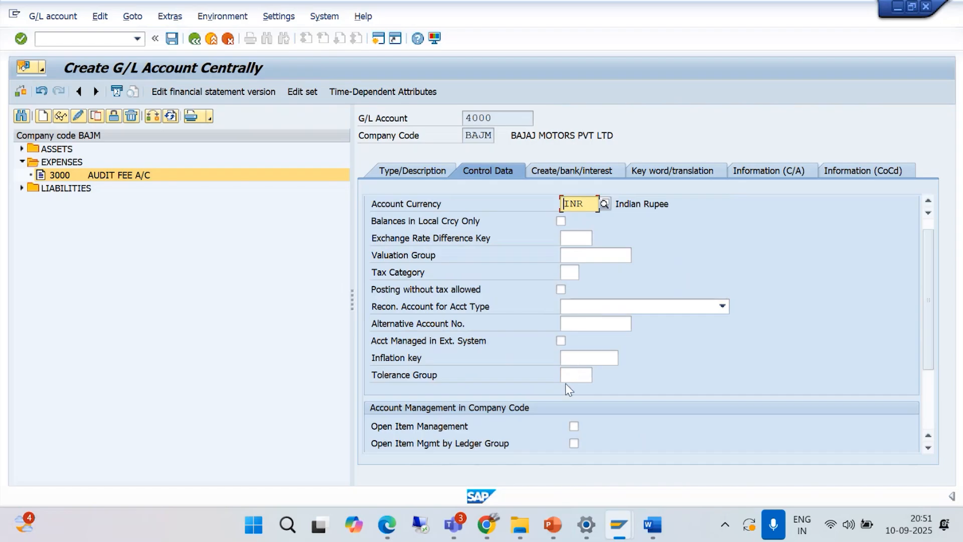
scroll(566, 385, "down", 2)
- Set account 4000's field status group to G001 and save the account
left_click(558, 172)
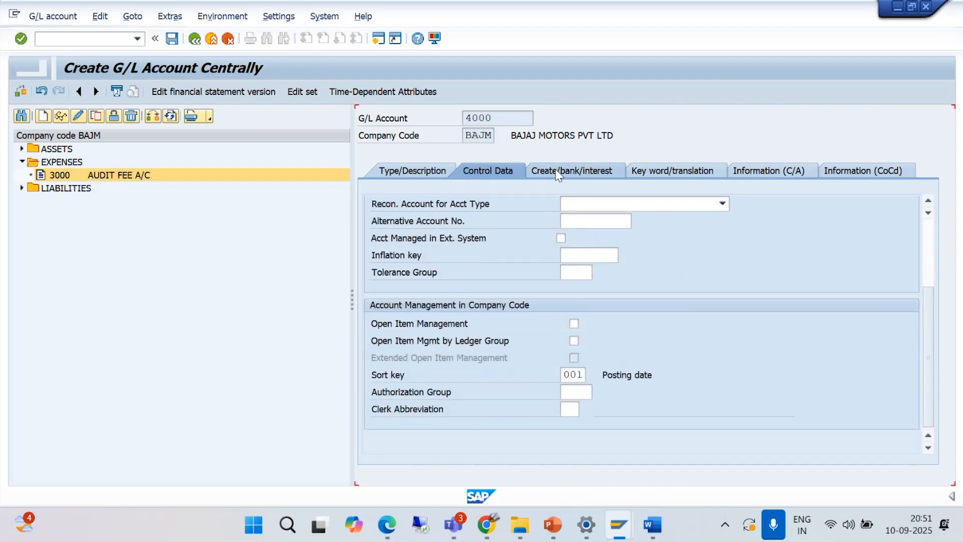
type("G001")
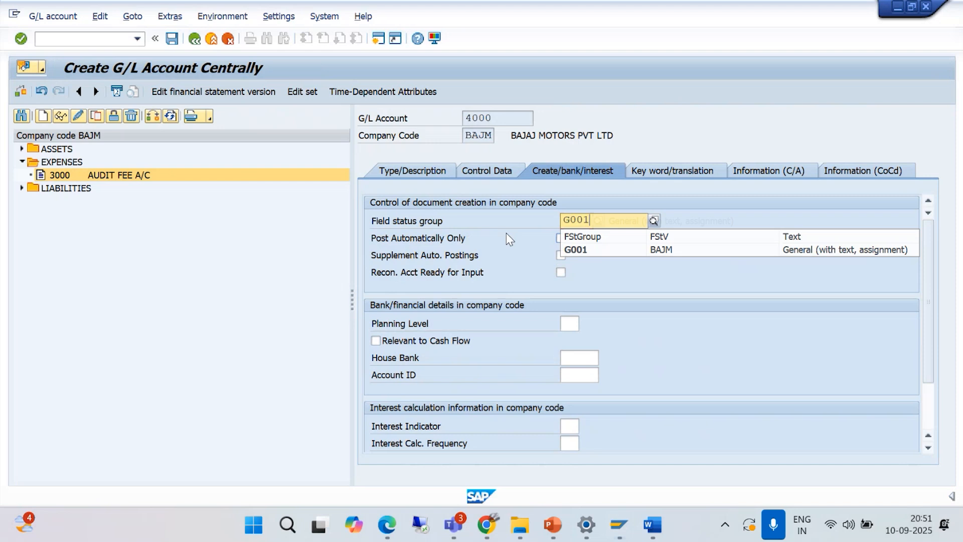
key("Return")
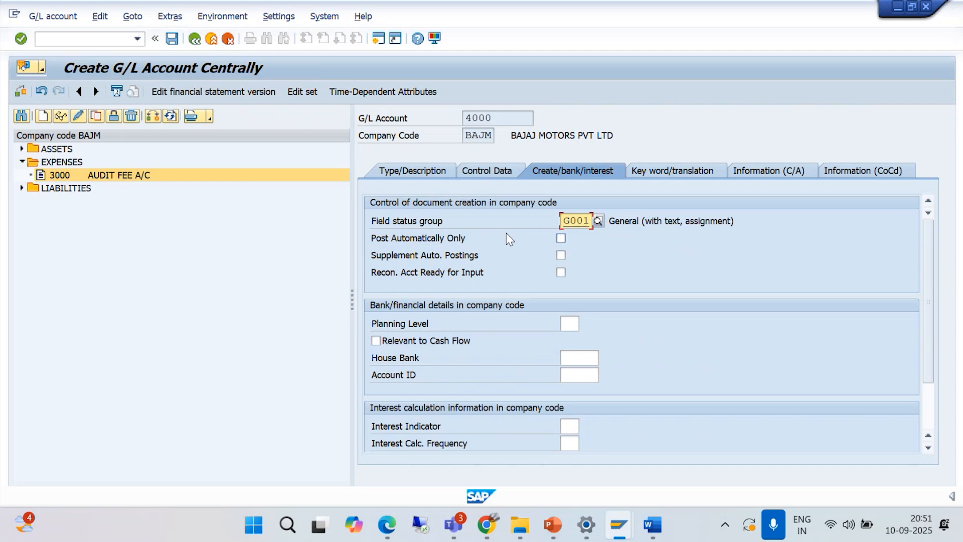
left_click(170, 39)
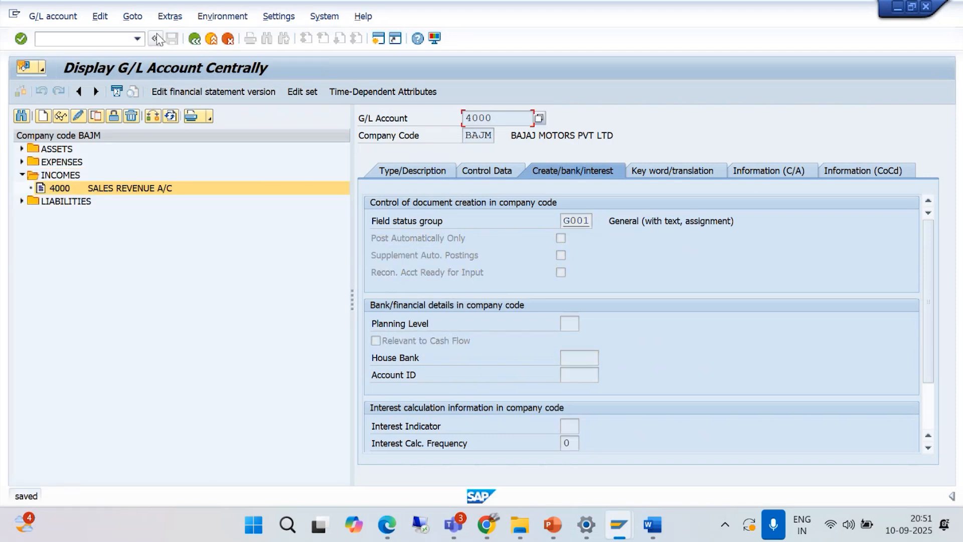
- Expand the LIABILITIES, ASSETS and EXPENSES folders in the account list to review the accounts created
left_click(22, 201)
left_click(22, 149)
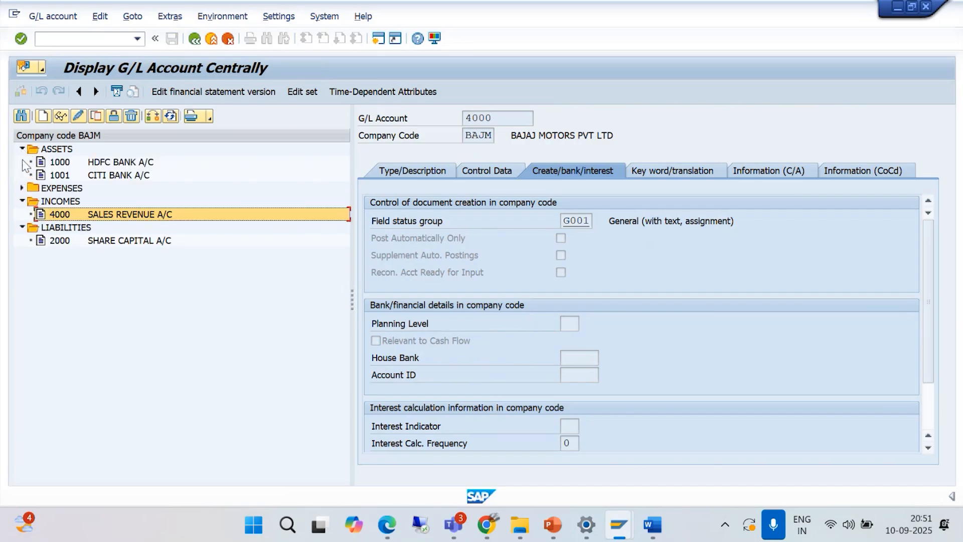
left_click(22, 188)
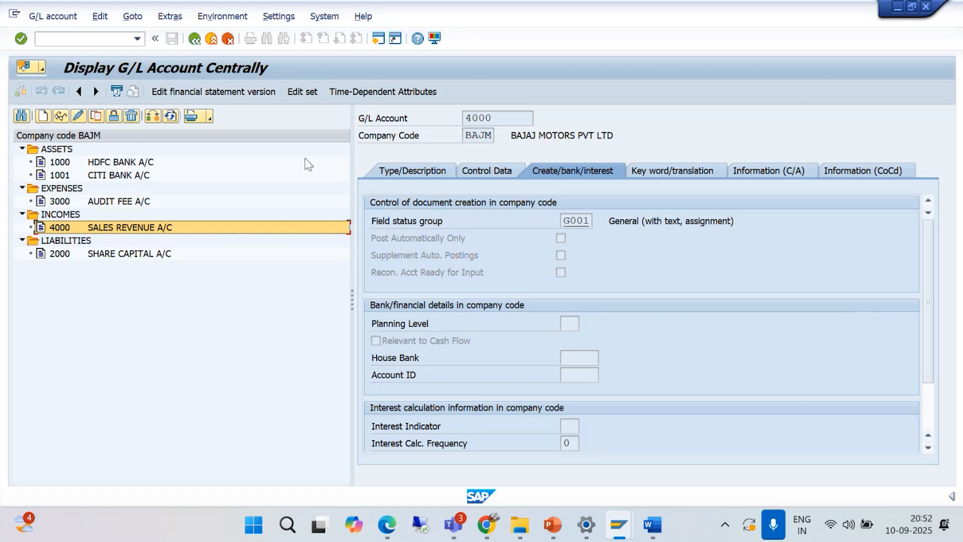
- Switch to Word, look through the rest of the 3. GL Setting document and close it
left_click(652, 524)
scroll(506, 359, "down", 10)
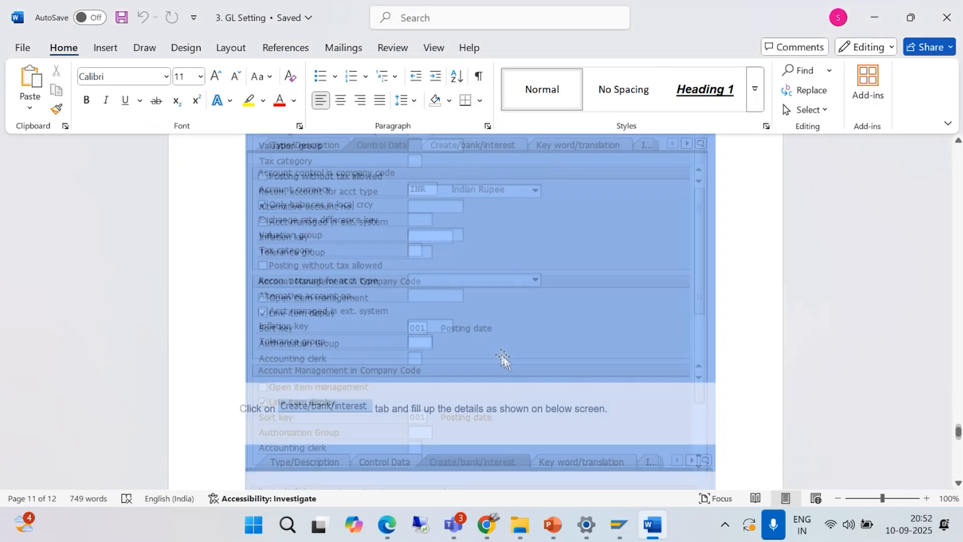
scroll(497, 352, "down", 10)
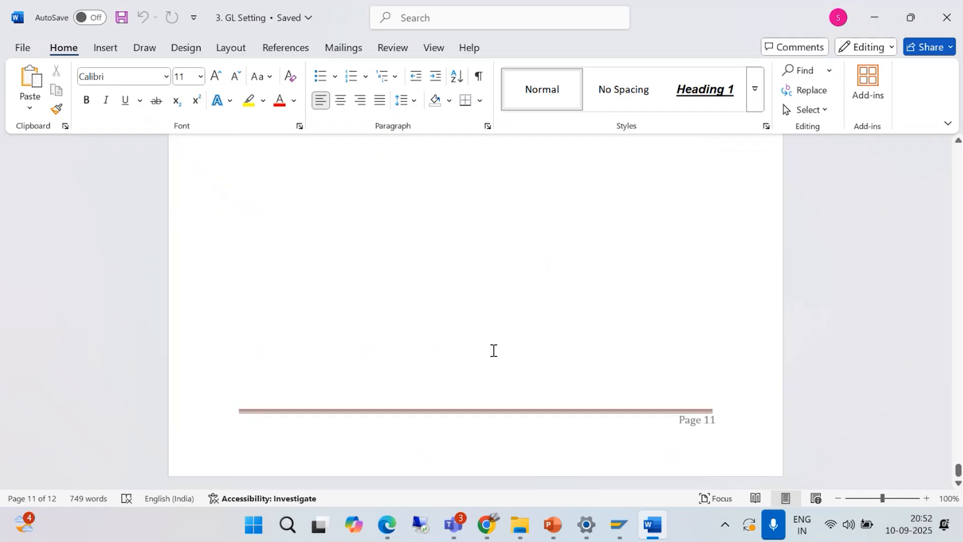
left_click(940, 21)
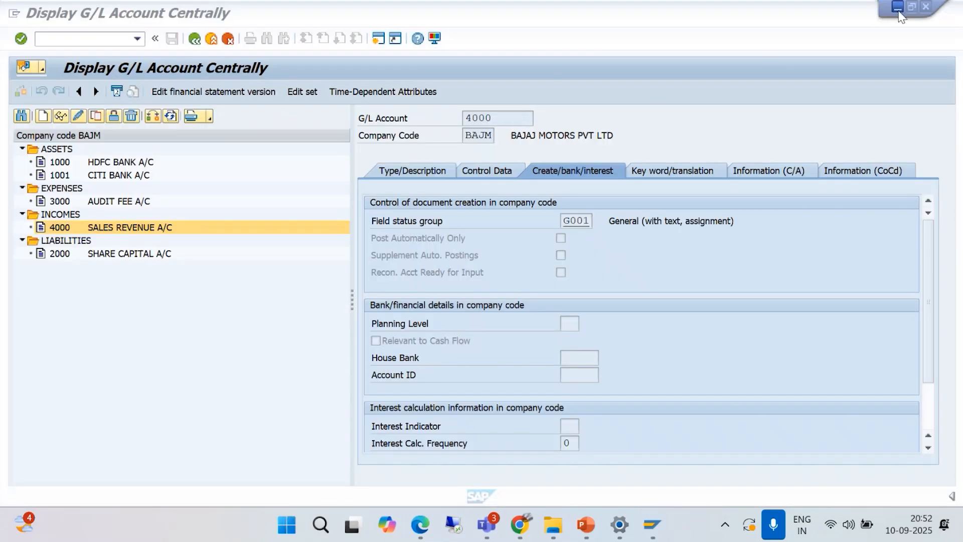
- Close the Field status variants session and minimize the G/L account and SAP Logon windows
left_click(898, 8)
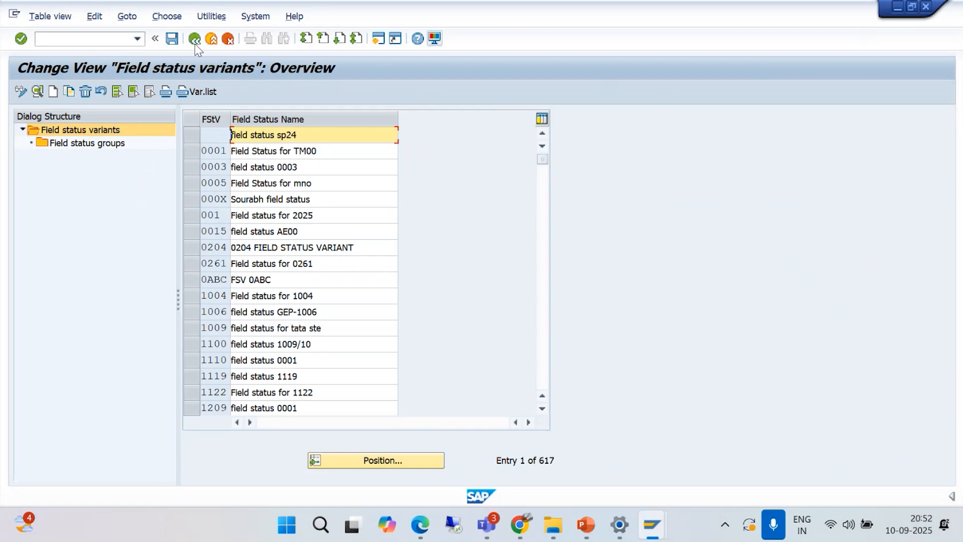
left_click(87, 42)
type("/n")
key("Return")
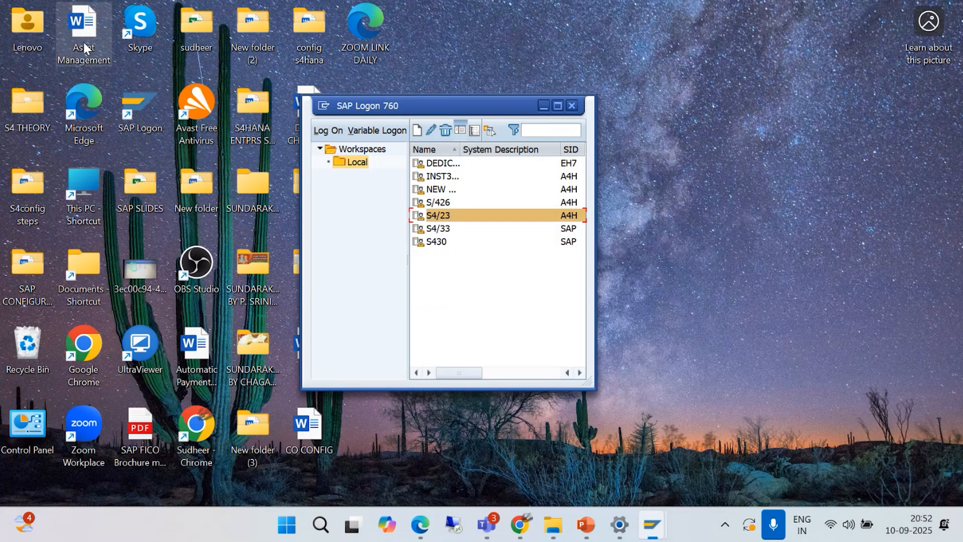
left_click(545, 104)
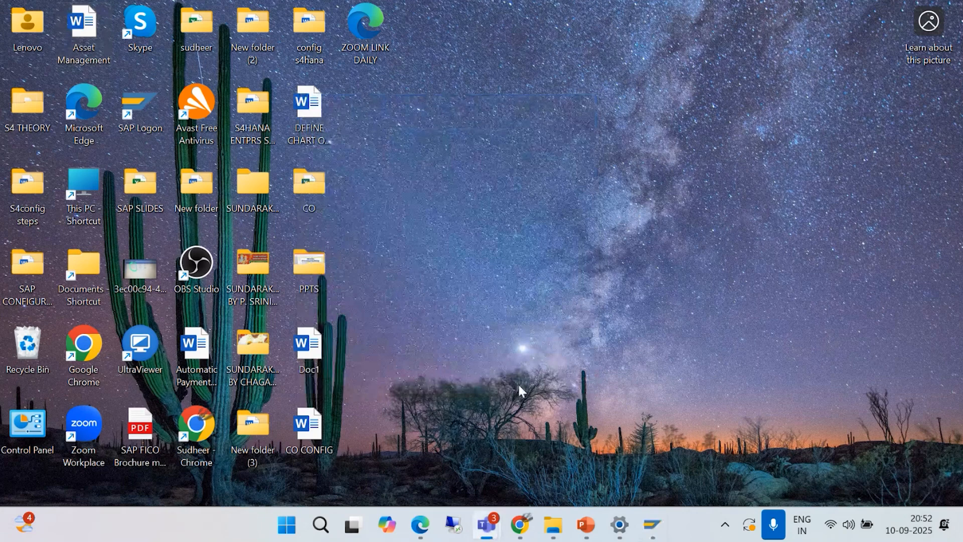
- Open the 4. Document Posting Word document from the SAP CONFIGURATION STEPS folder, and minimize the document and folder windows
mouse_move(548, 525)
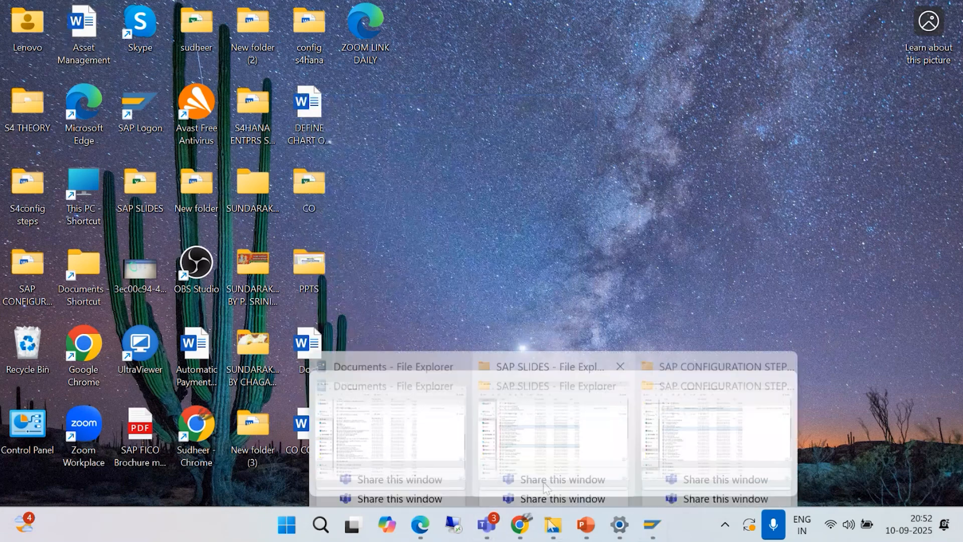
left_click(696, 429)
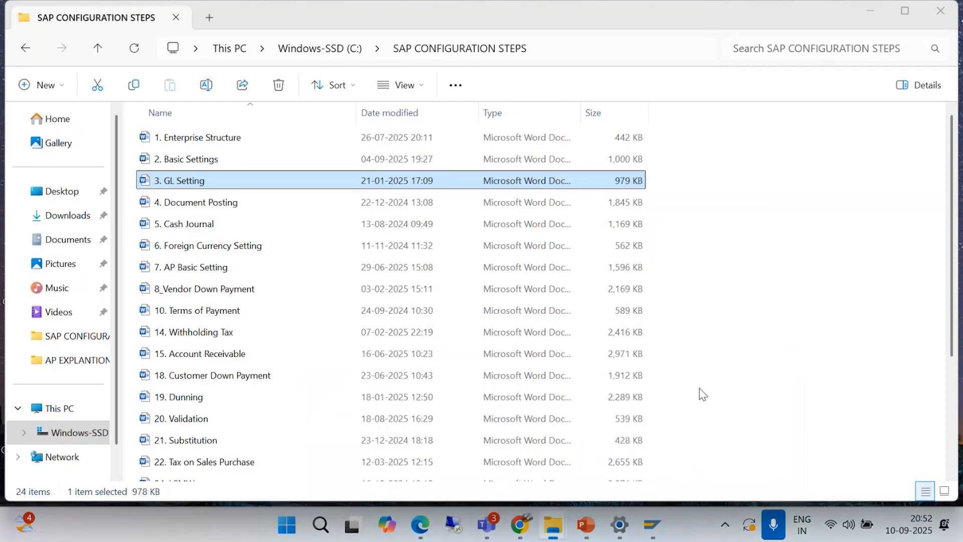
double_click(201, 204)
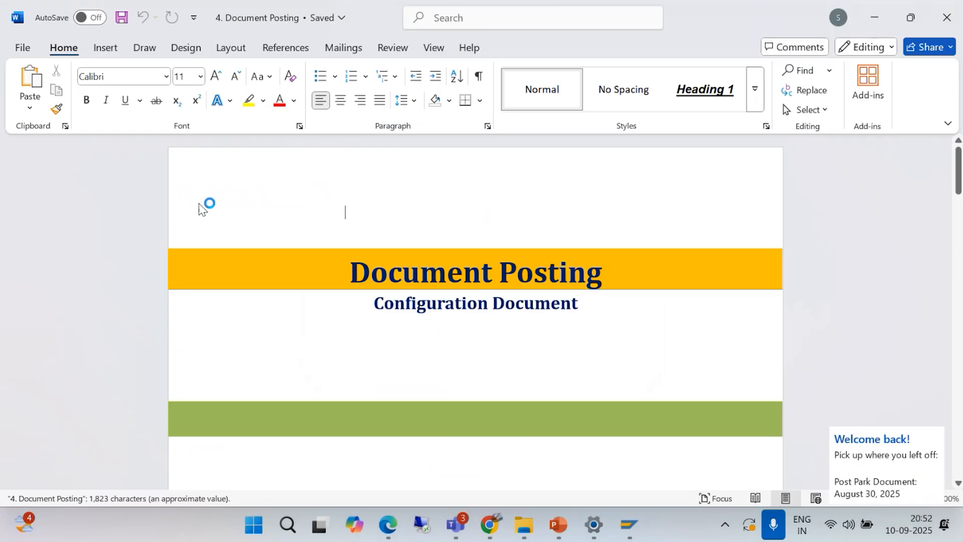
left_click(875, 18)
left_click(873, 11)
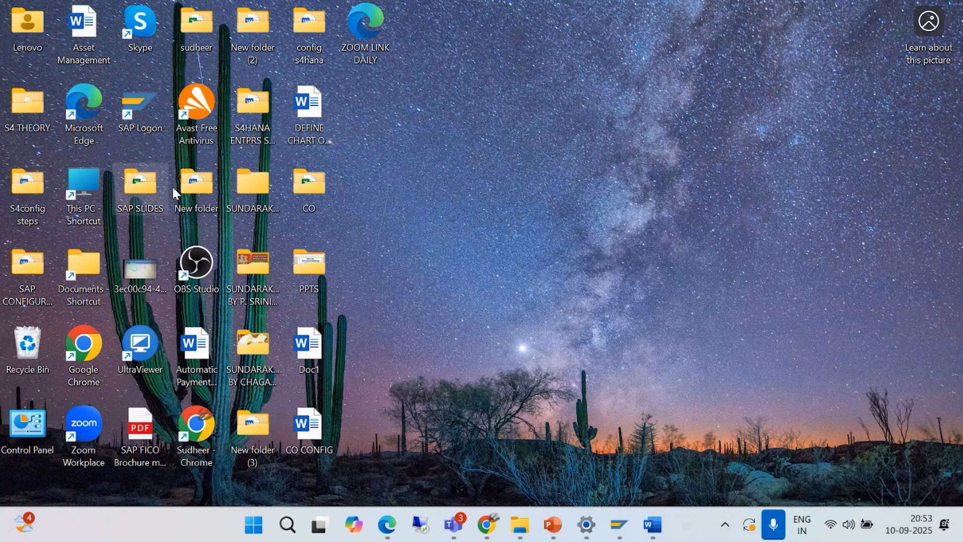
- Revisit the SAP G/L account display and the Teams meeting window, and switch to SAP's G/L Account Groups overview
mouse_move(619, 525)
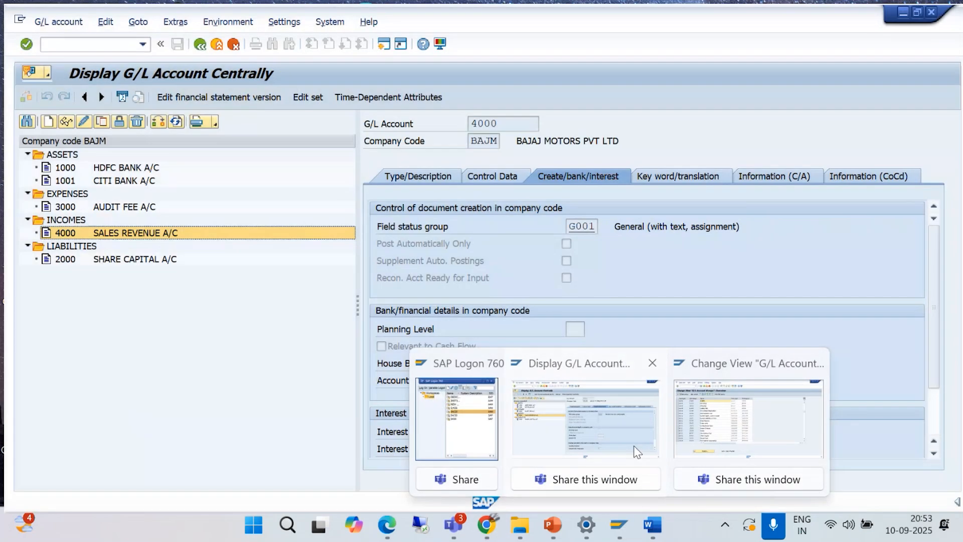
left_click(636, 452)
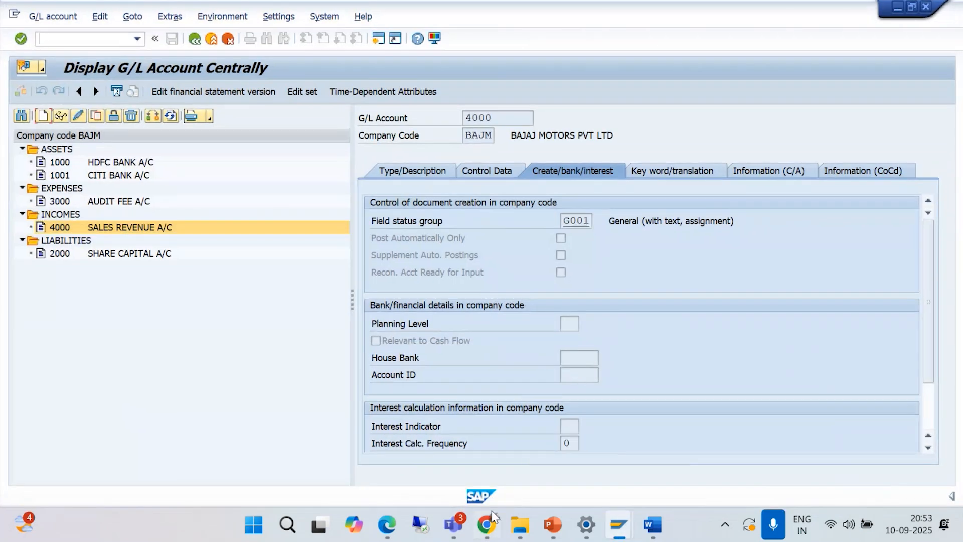
mouse_move(454, 524)
left_click(440, 431)
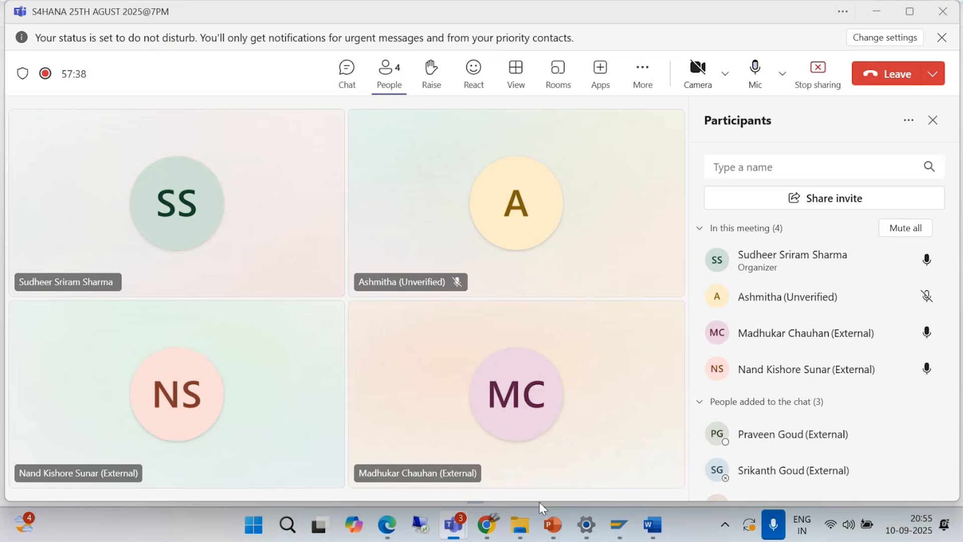
mouse_move(617, 524)
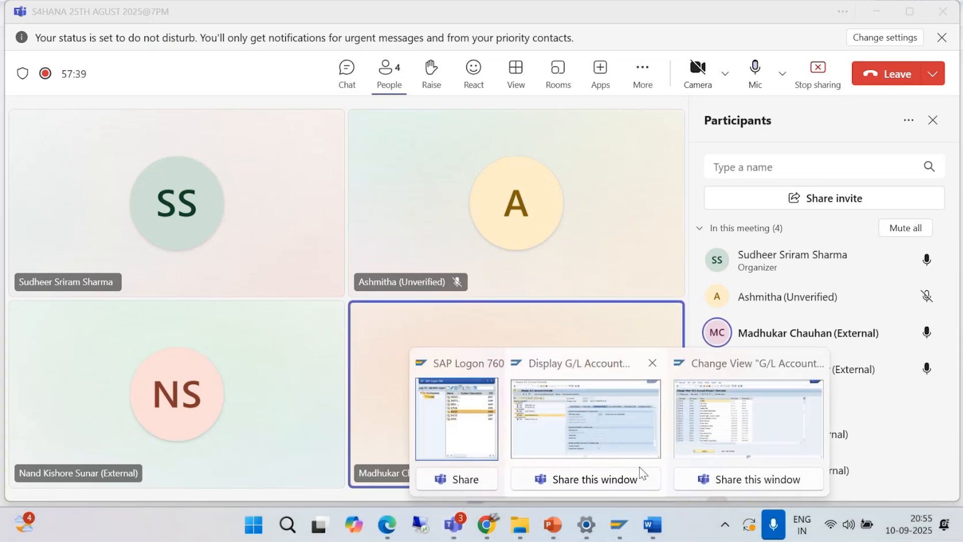
left_click(714, 443)
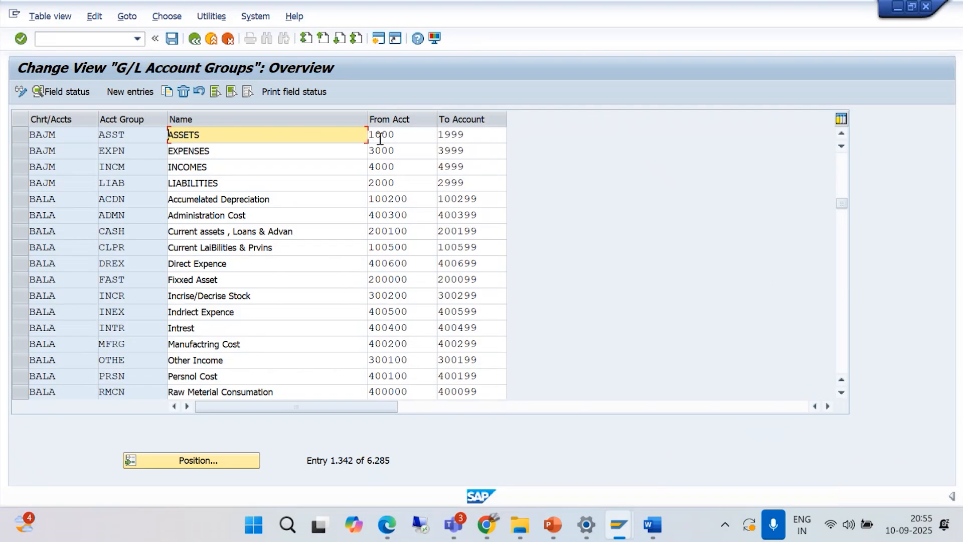